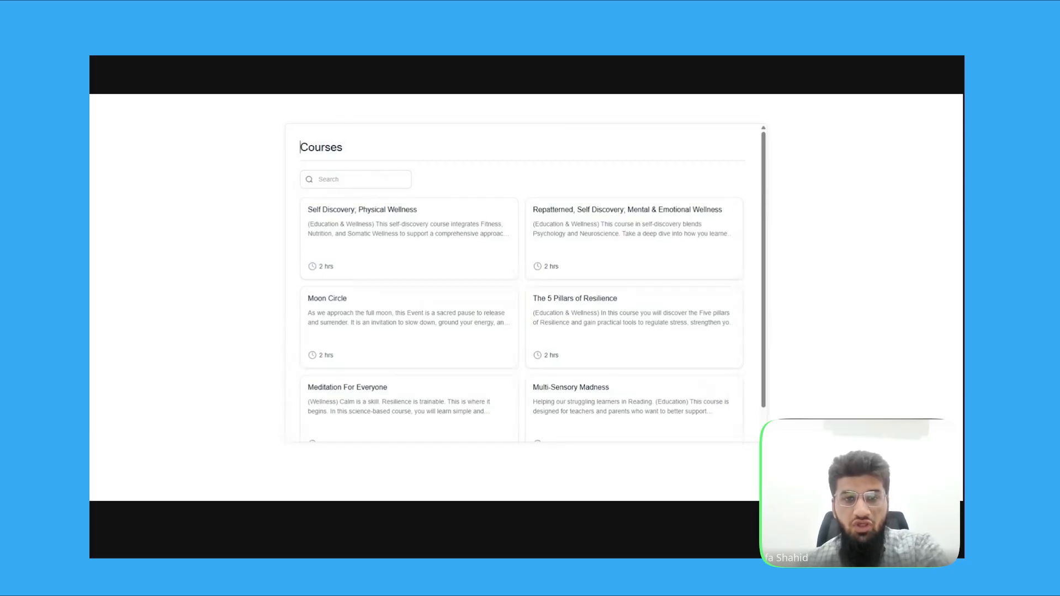
# Step: Preview booking the Self Discovery; Physical Wellness course at 03:00 PM in the America/Los_Angeles time zone, up to the registration form, and return to date selection
pyautogui.click(441, 241)
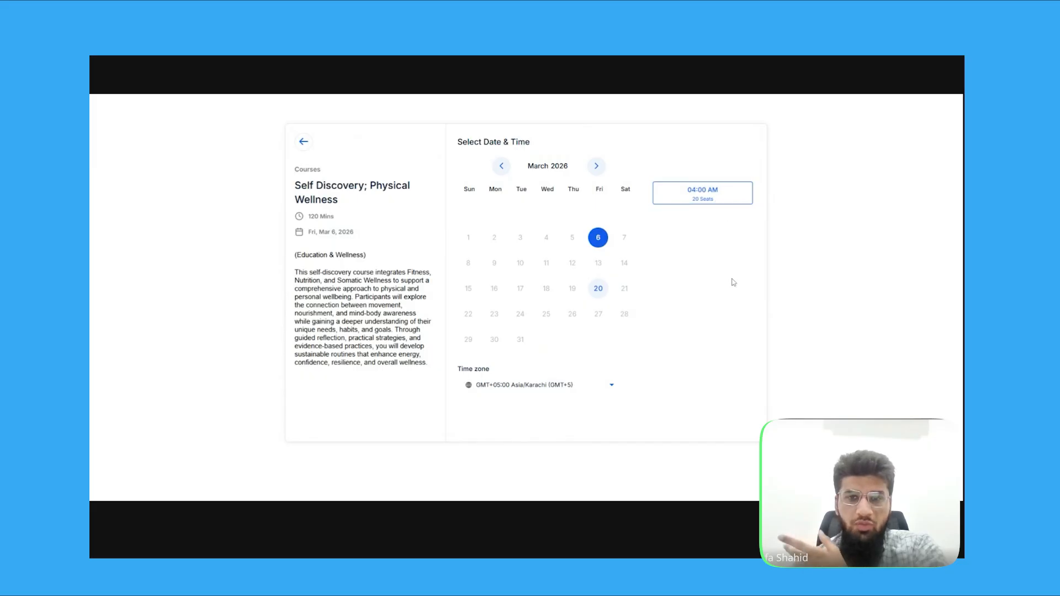
pyautogui.click(569, 391)
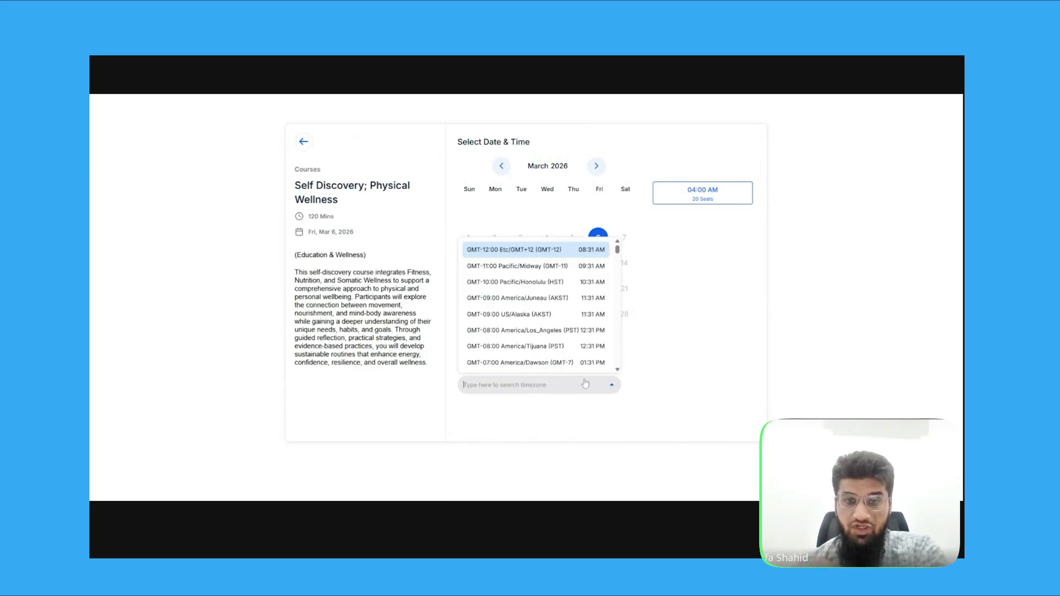
pyautogui.click(564, 330)
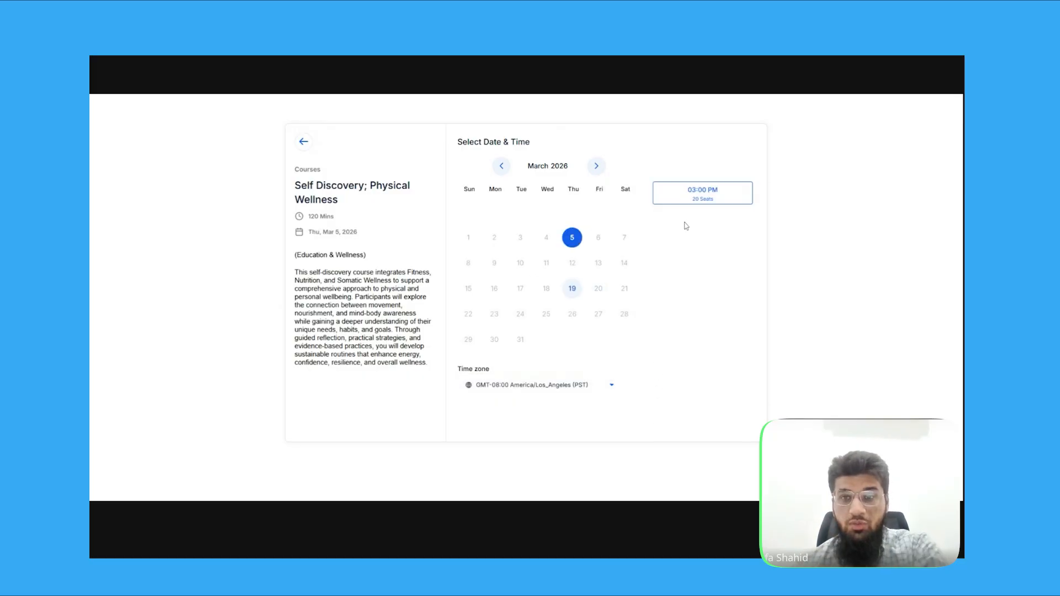
pyautogui.click(719, 201)
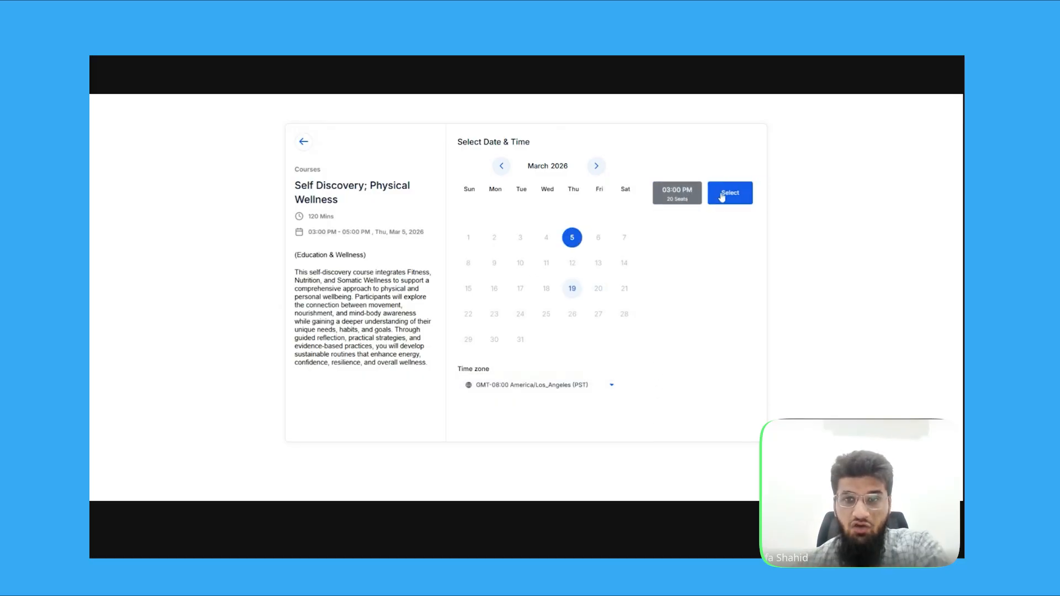
pyautogui.click(721, 202)
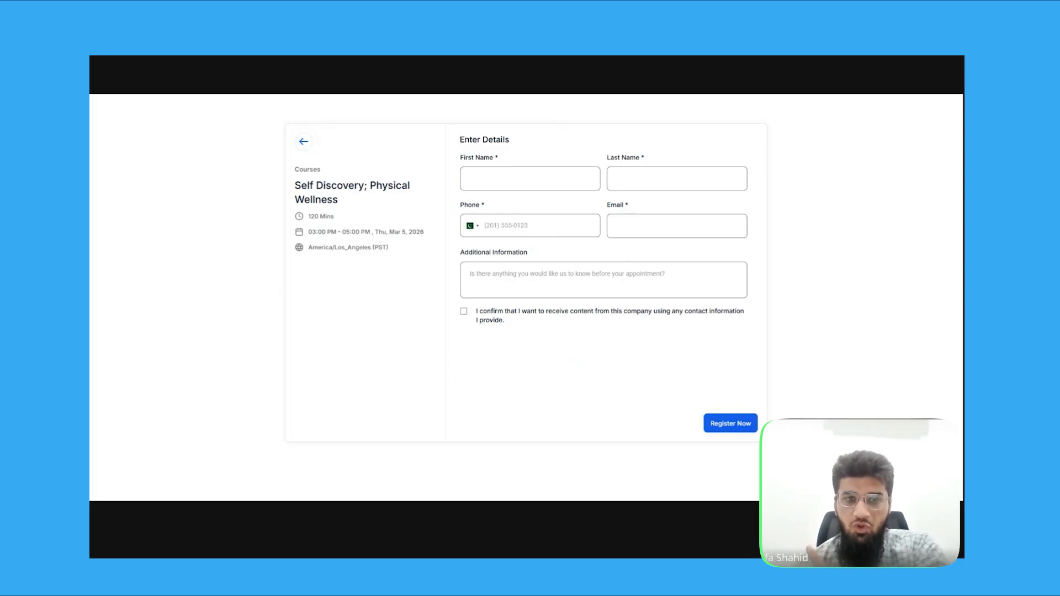
pyautogui.click(304, 142)
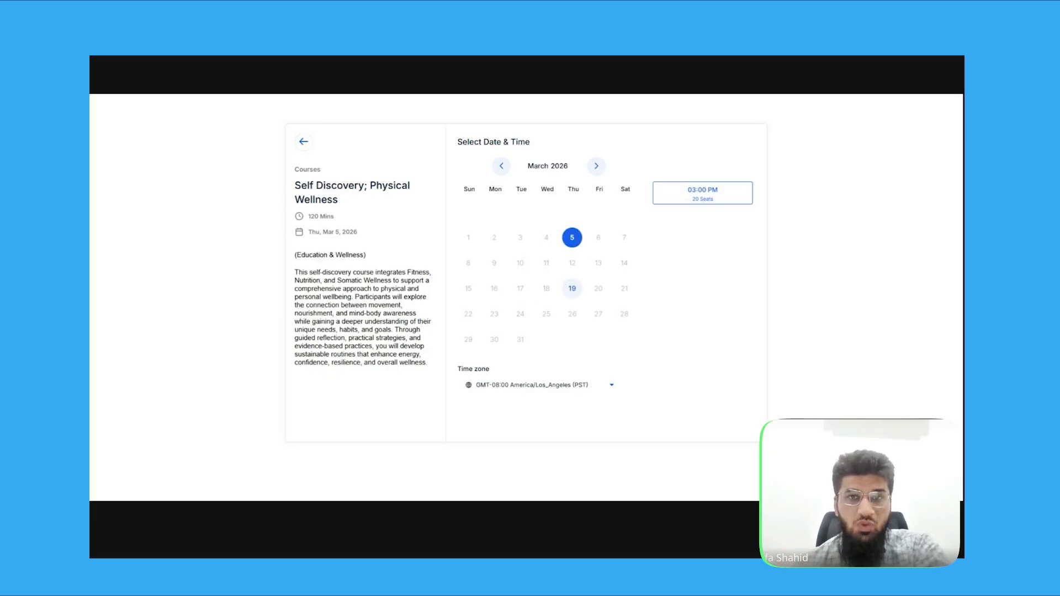
# Step: Switch to OPM Tools and open the Calendars section of the OverPower Marketing account settings
pyautogui.click(497, 65)
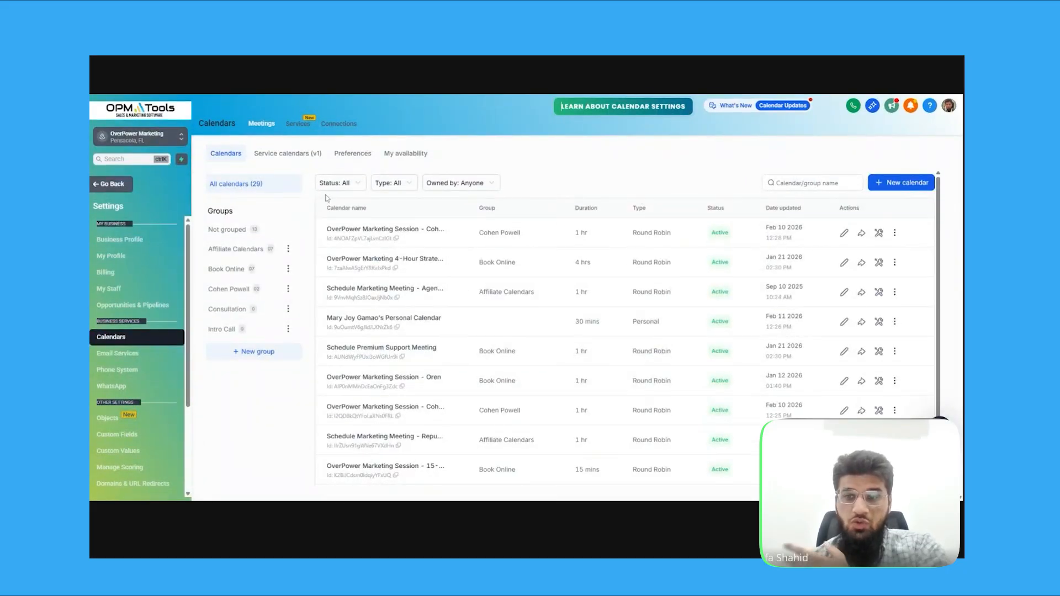
pyautogui.click(116, 338)
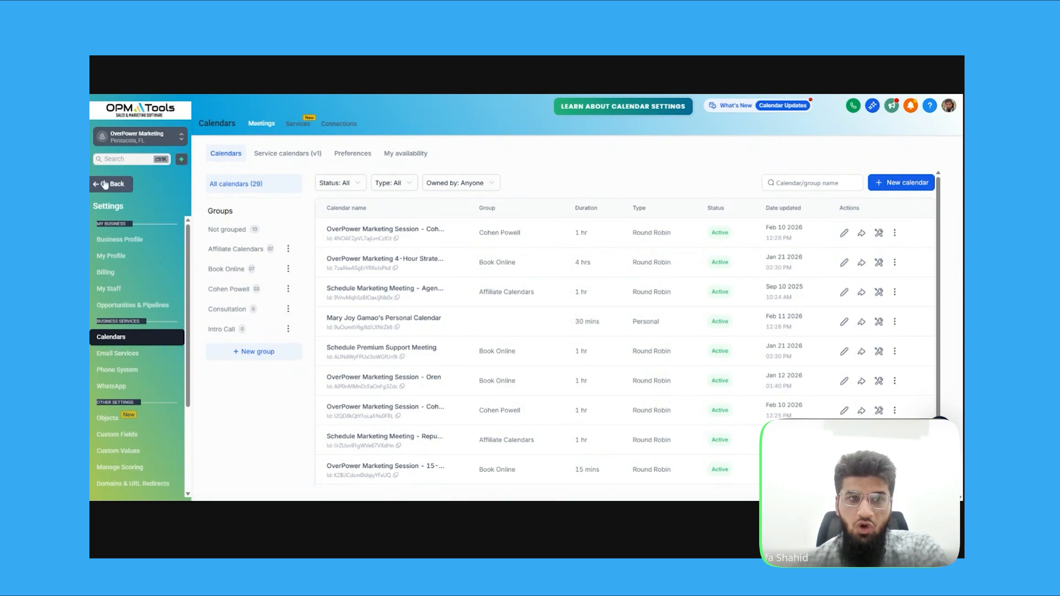
pyautogui.click(121, 486)
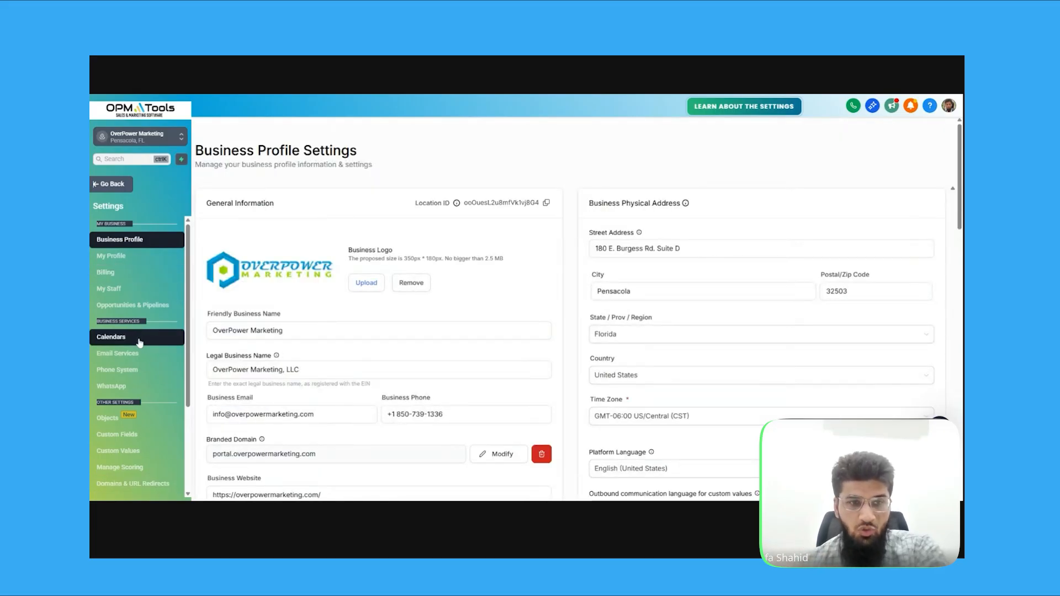
pyautogui.click(111, 344)
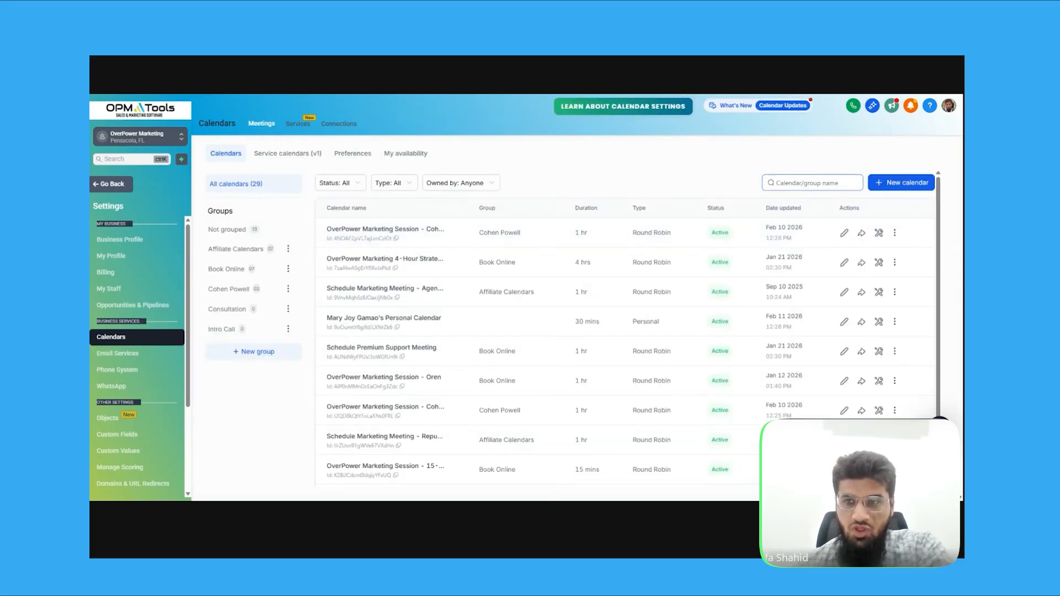
# Step: Start a new Class Booking calendar and name it "Random Class with" followed by the two hosts' first names
pyautogui.click(891, 184)
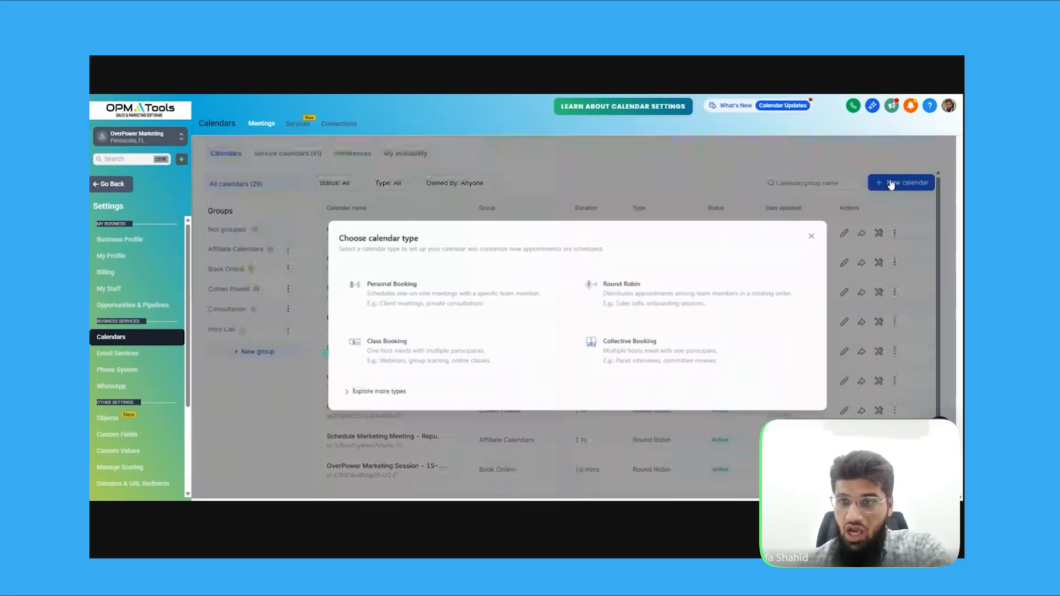
pyautogui.click(385, 395)
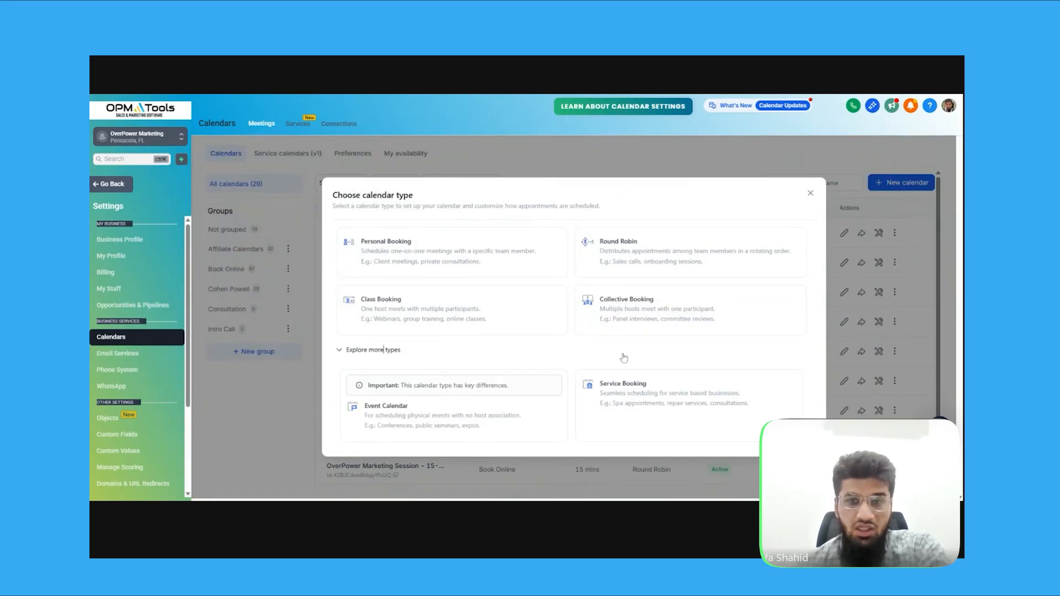
pyautogui.click(435, 323)
pyautogui.write('Random Class with Mustafa and Cohen')
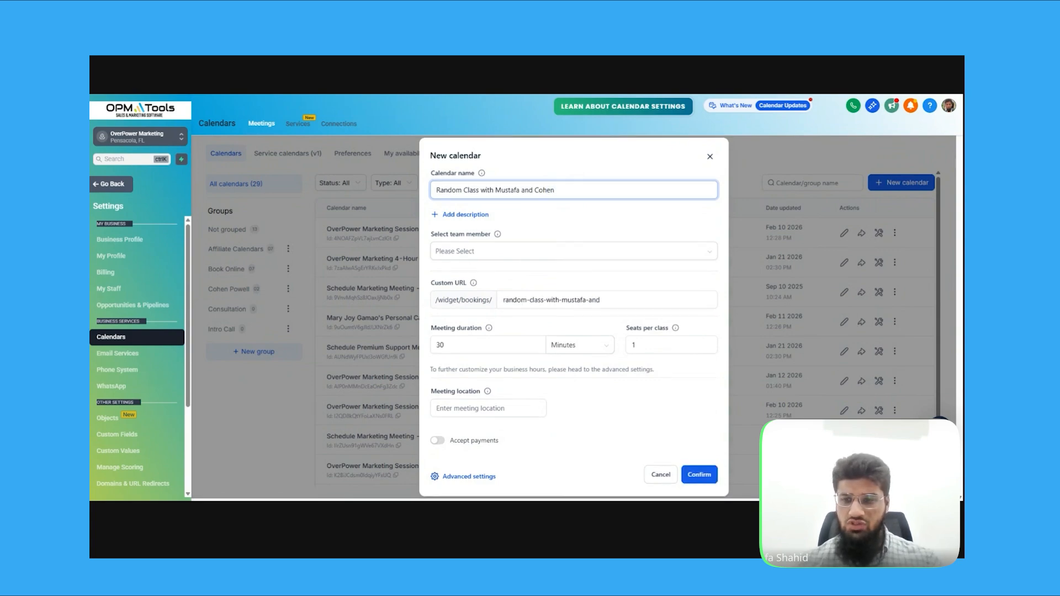
# Step: Add the description "Class with the team" to the new calendar
pyautogui.click(467, 216)
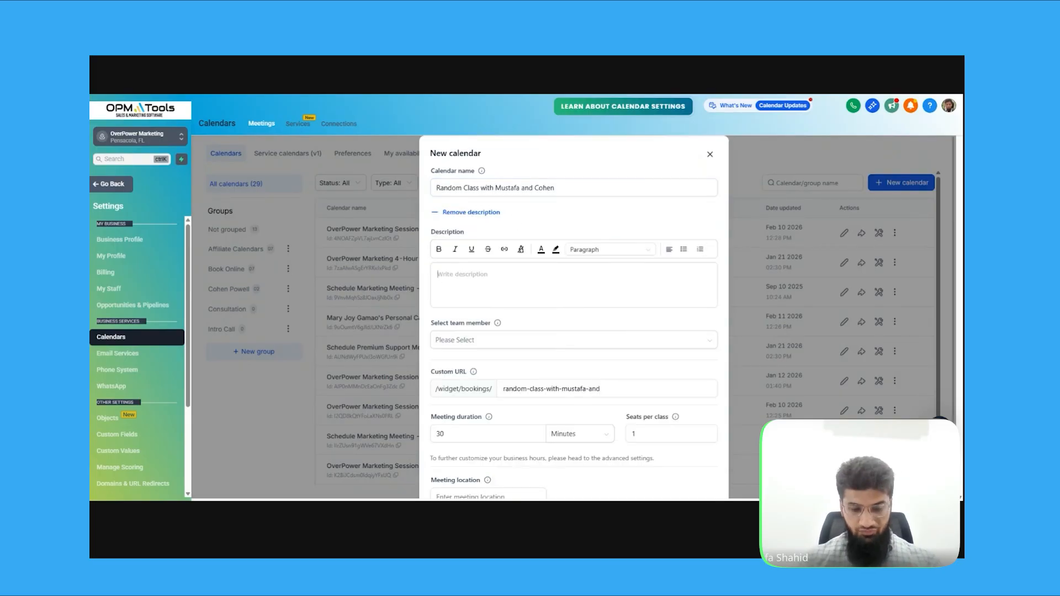
pyautogui.write('Class w')
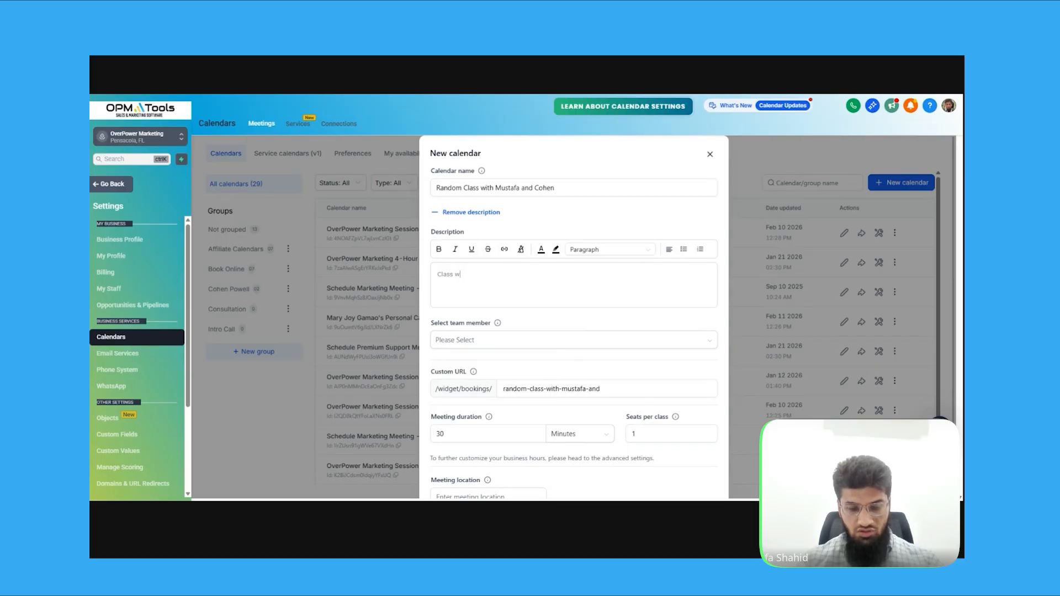
pyautogui.write('ith the team')
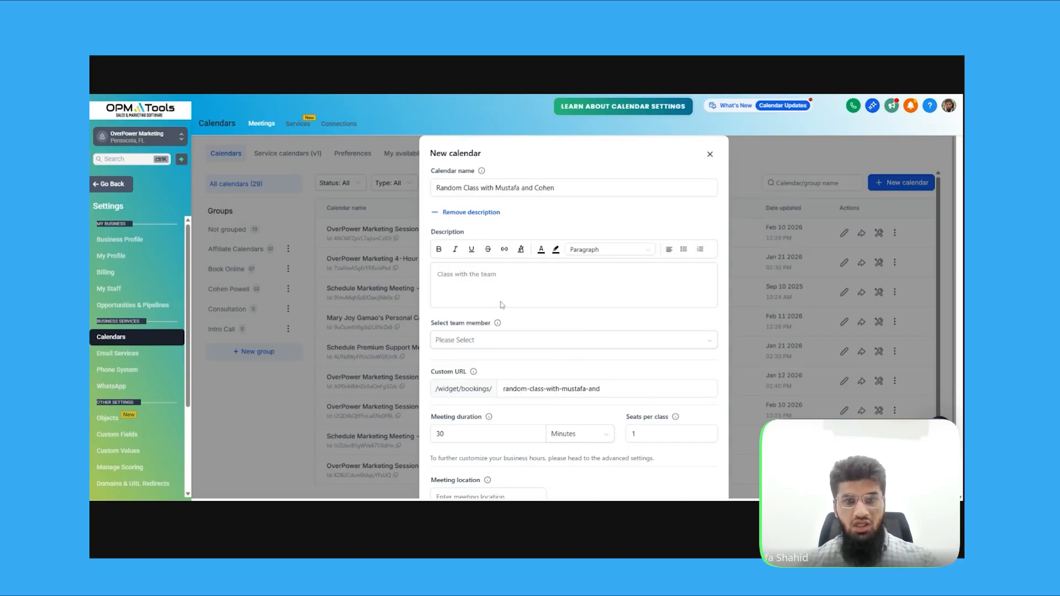
# Step: Assign the first host mentioned in the calendar name as the class's team member
pyautogui.click(514, 342)
pyautogui.scroll(-3, 514, 426)
pyautogui.click(548, 394)
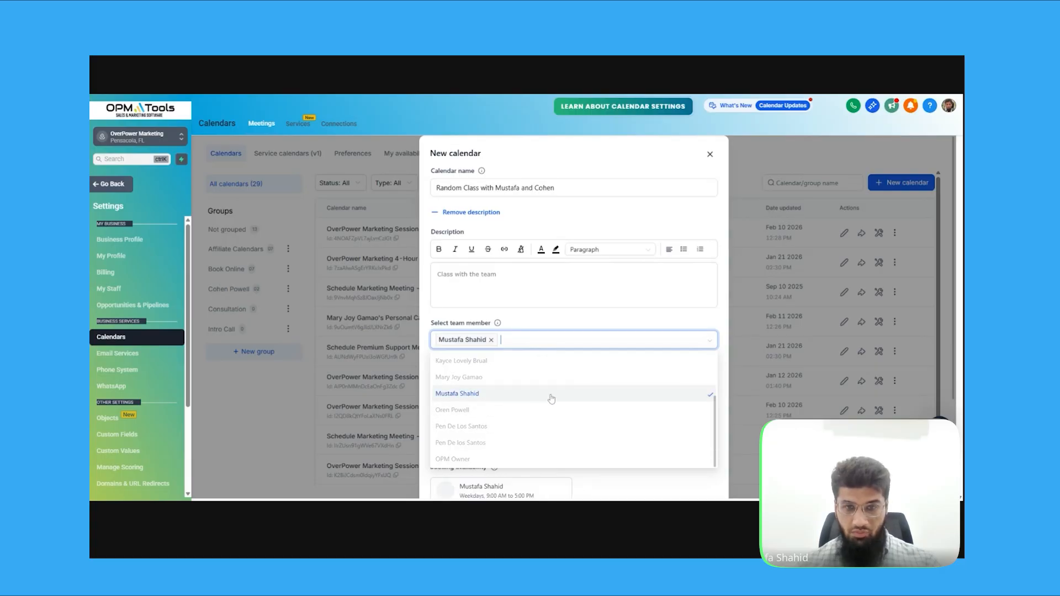
pyautogui.click(552, 320)
pyautogui.scroll(-1, 557, 334)
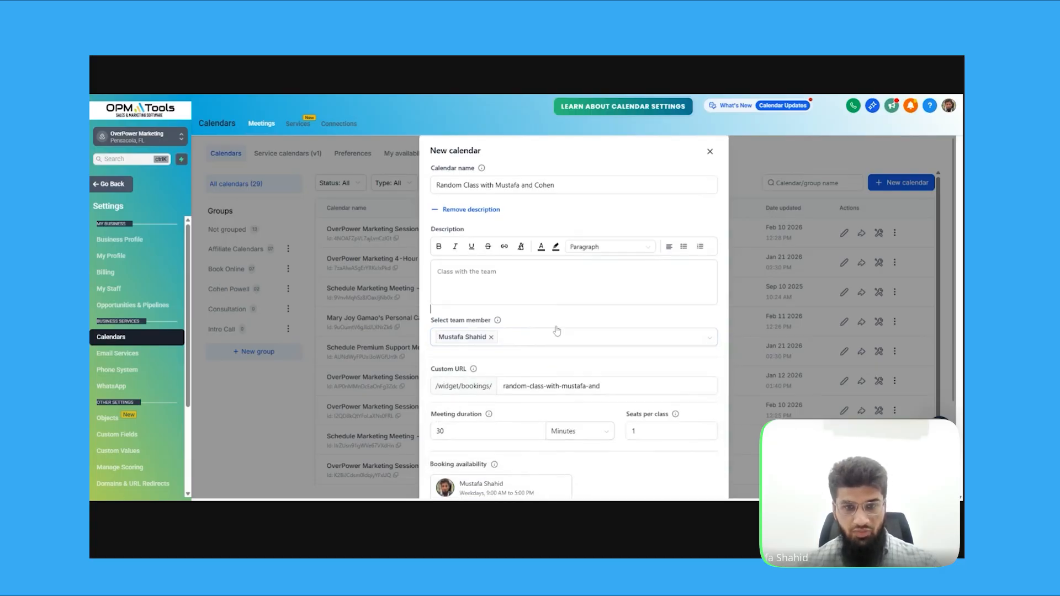
# Step: Shorten the calendar's custom URL by removing the trailing "-and"
pyautogui.scroll(-1, 619, 365)
pyautogui.click(608, 298)
pyautogui.press('BackSpace')
pyautogui.press('BackSpace')
pyautogui.press('BackSpace')
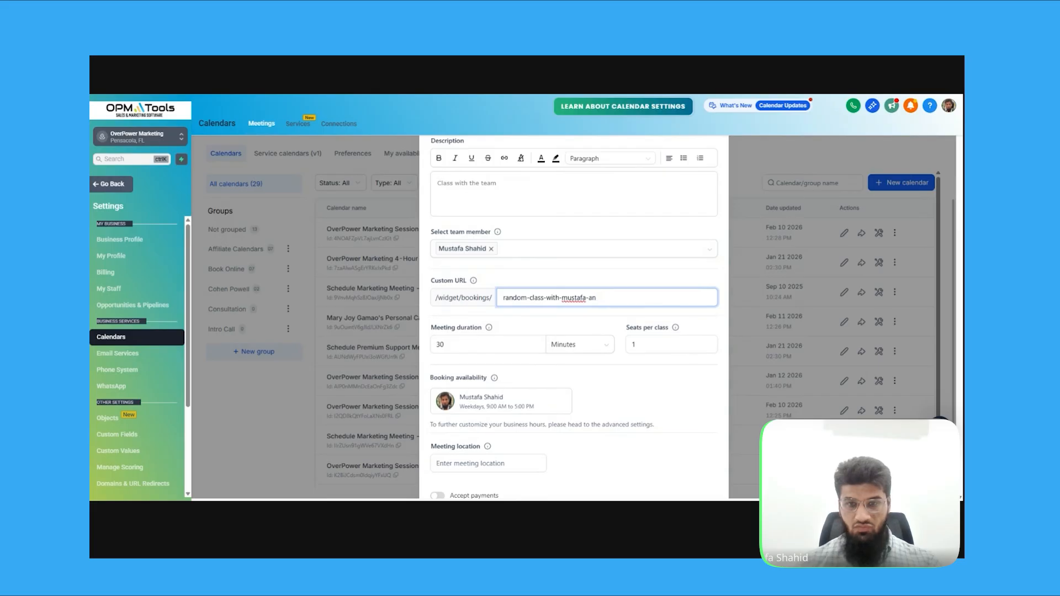
pyautogui.press('BackSpace')
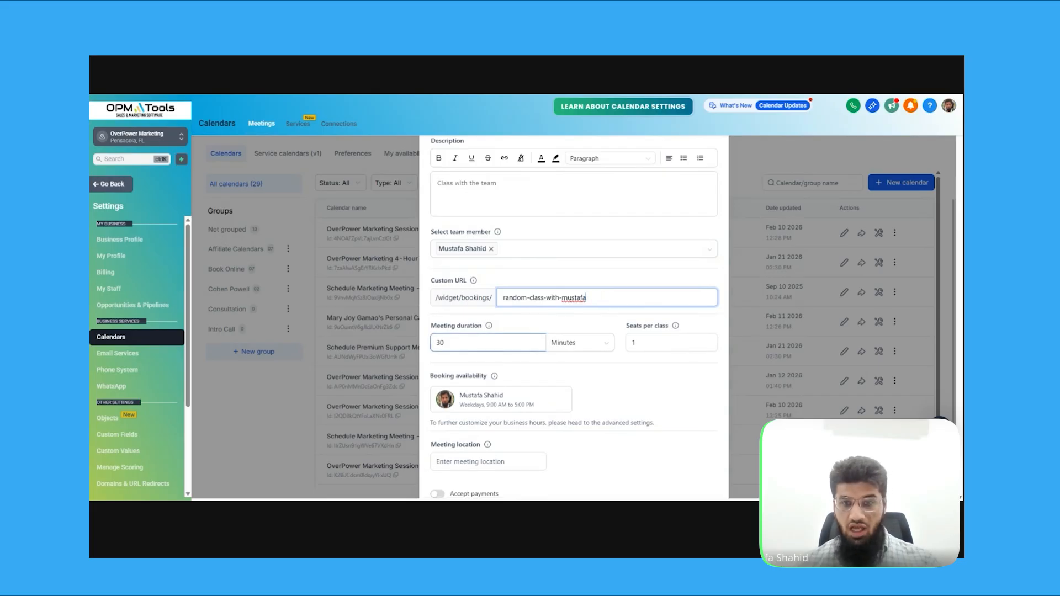
# Step: Set the seats per class to 50 and view the explanation of the seat limit
pyautogui.click(671, 343)
pyautogui.press('BackSpace')
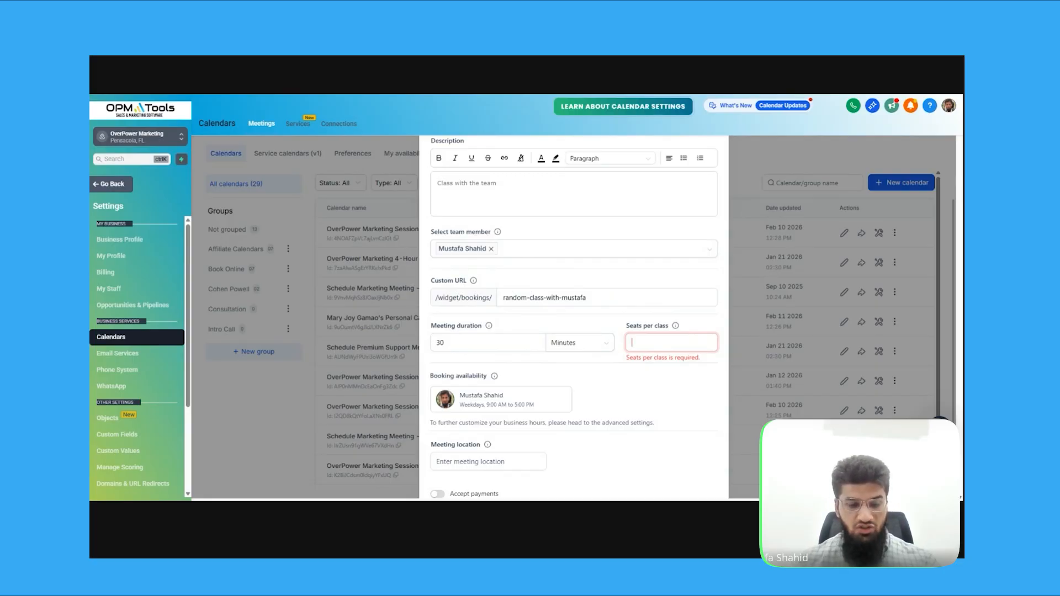
pyautogui.write('50')
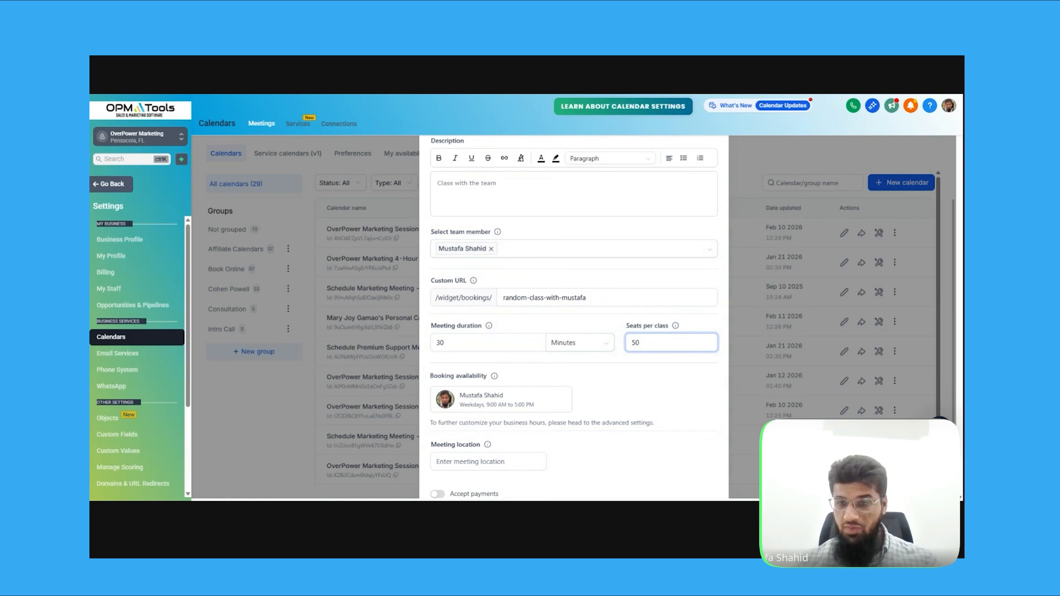
pyautogui.moveTo(675, 326)
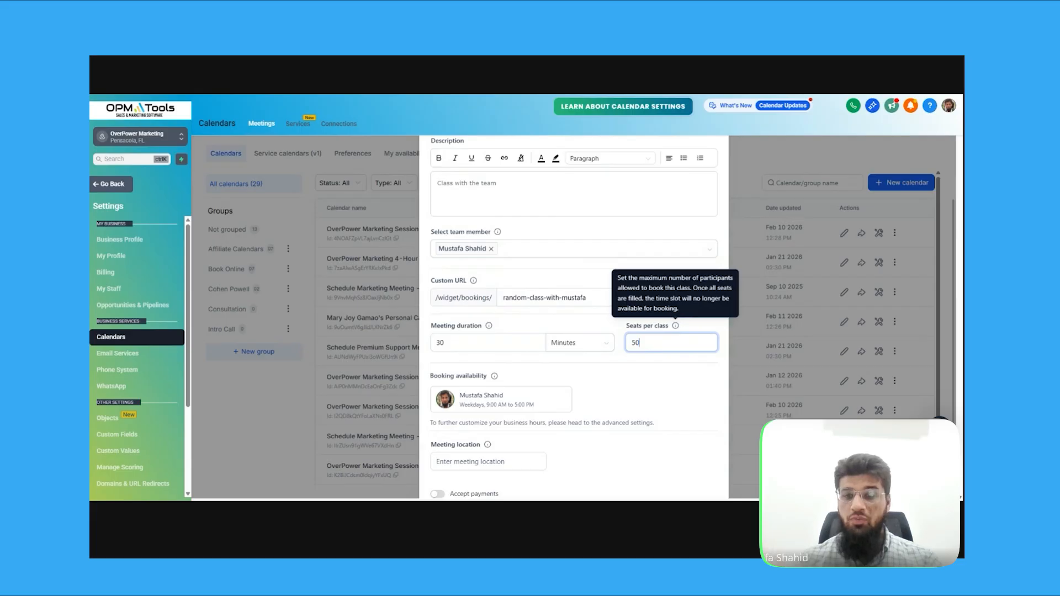
# Step: Set the meeting duration to 2 hours and the meeting location to 123
pyautogui.hotkey('shift', 'Tab')
pyautogui.hotkey('shift', 'Tab')
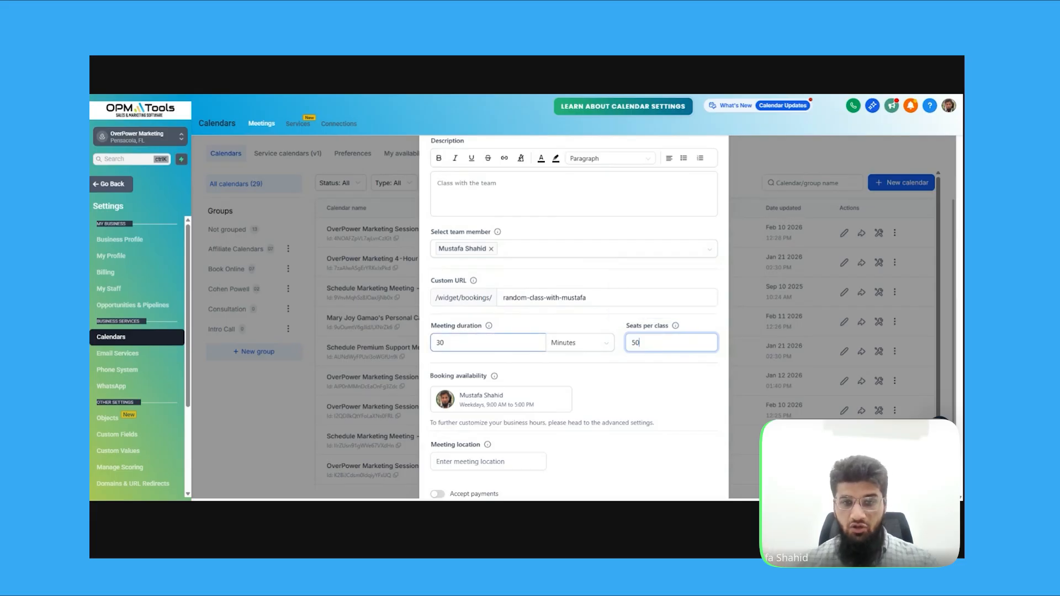
pyautogui.write('2')
pyautogui.press('Tab')
pyautogui.click(575, 343)
pyautogui.click(587, 380)
pyautogui.scroll(-1, 603, 364)
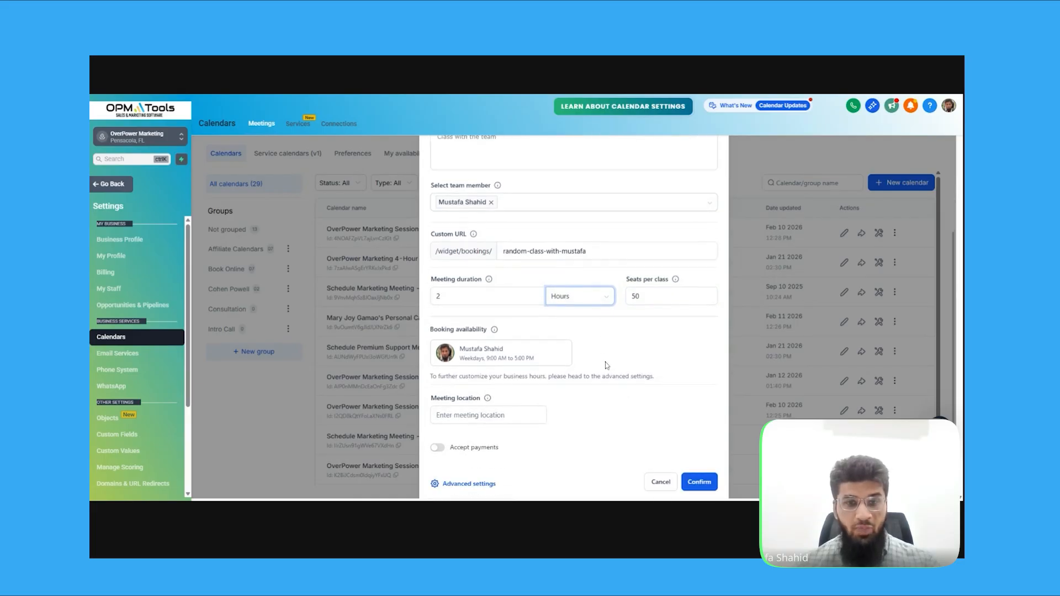
pyautogui.click(488, 410)
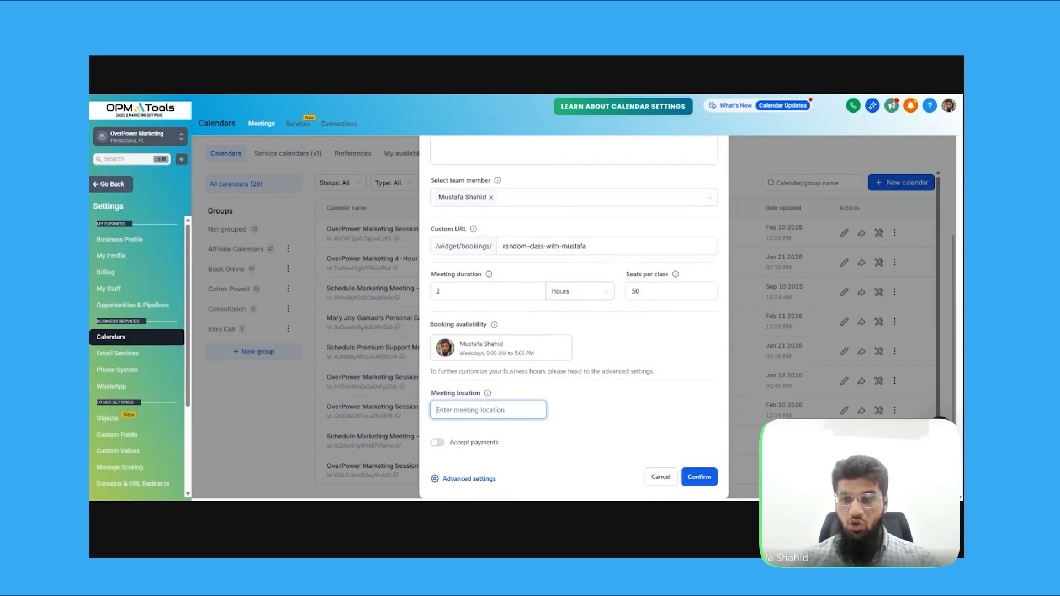
pyautogui.write('123')
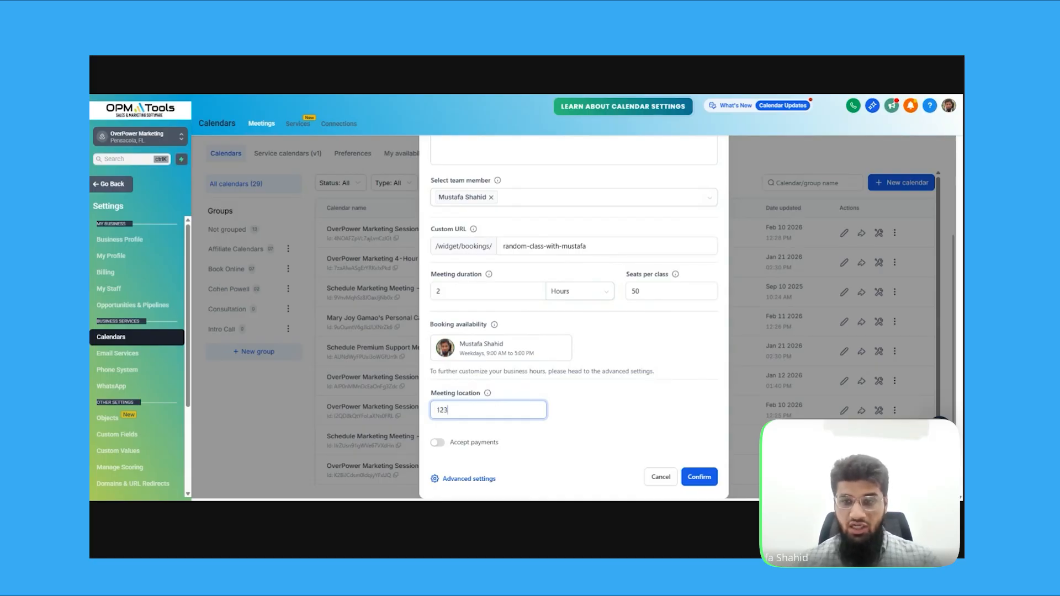
# Step: Enable accepting payments for the class and set the amount to 50 USD
pyautogui.click(437, 442)
pyautogui.scroll(-1, 544, 441)
pyautogui.scroll(-2, 544, 441)
pyautogui.click(544, 436)
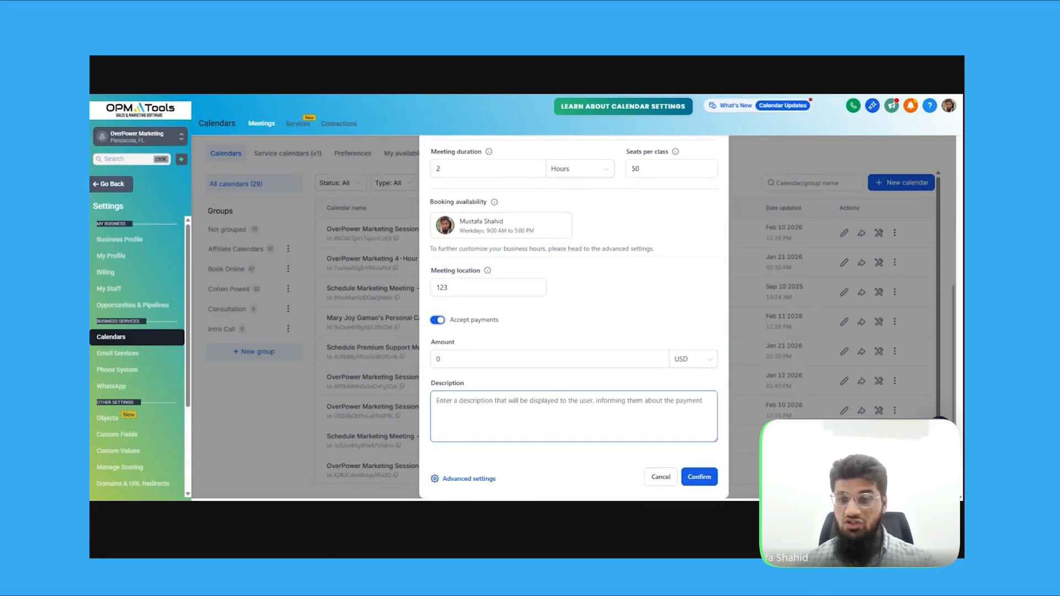
pyautogui.click(496, 361)
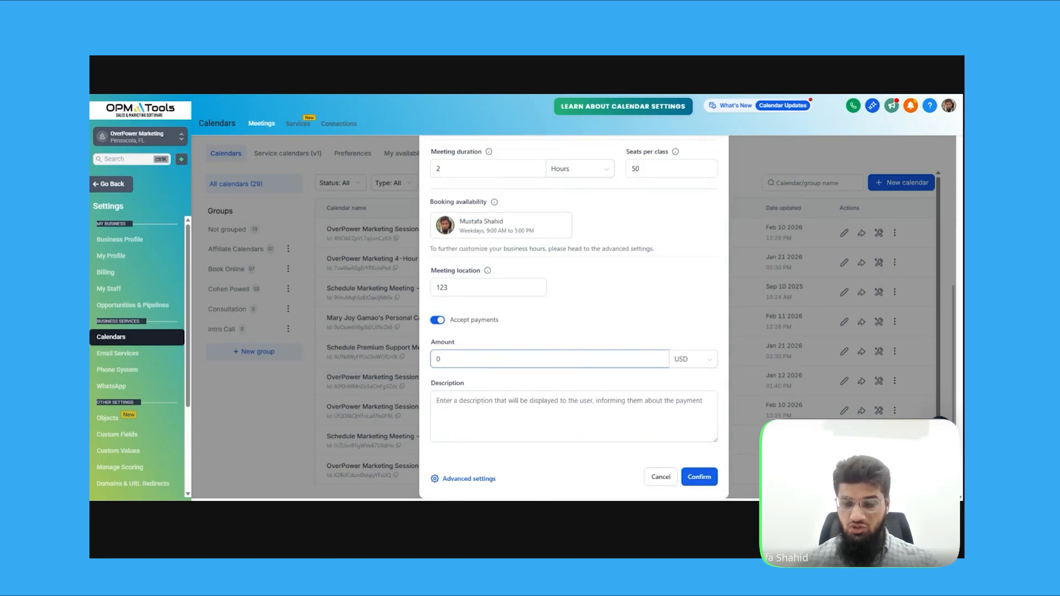
pyautogui.press('BackSpace')
pyautogui.write('50')
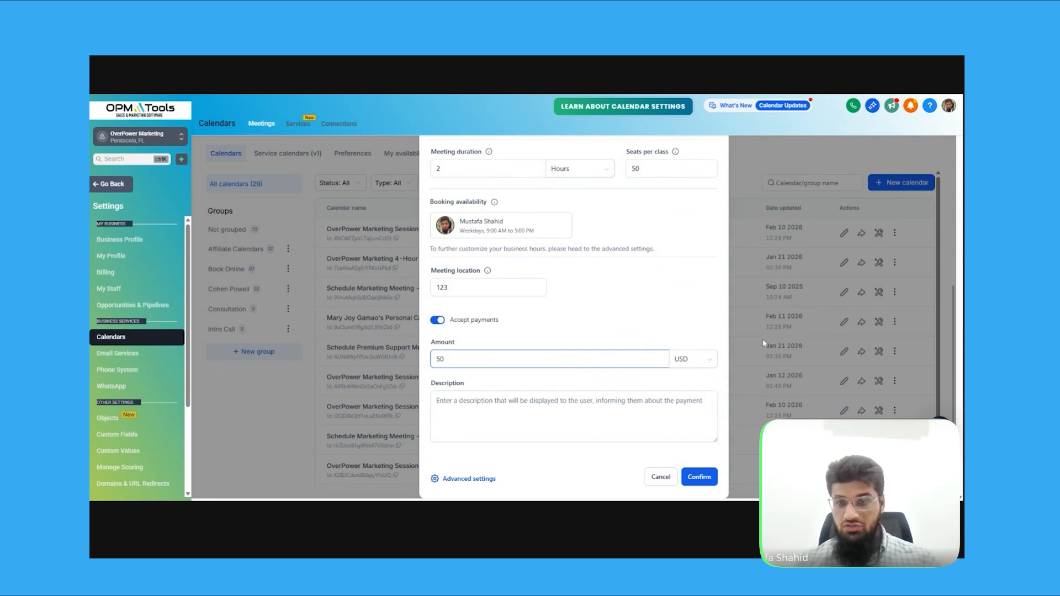
# Step: Fill in the payment description with "Get firsthand knowledge from the man," followed by the host's first name and "himself."
pyautogui.click(596, 408)
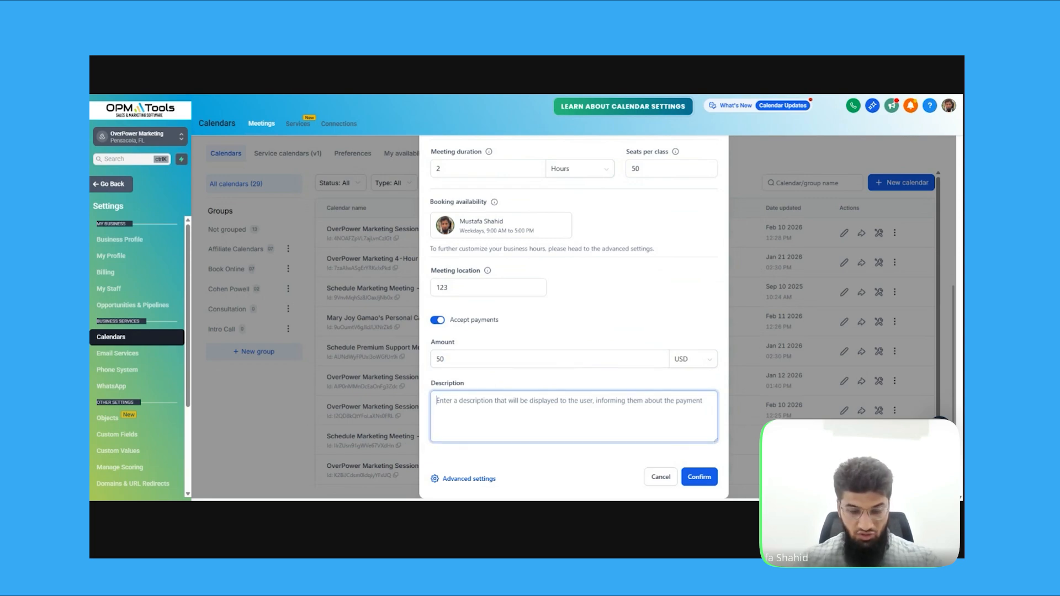
pyautogui.write('Get first')
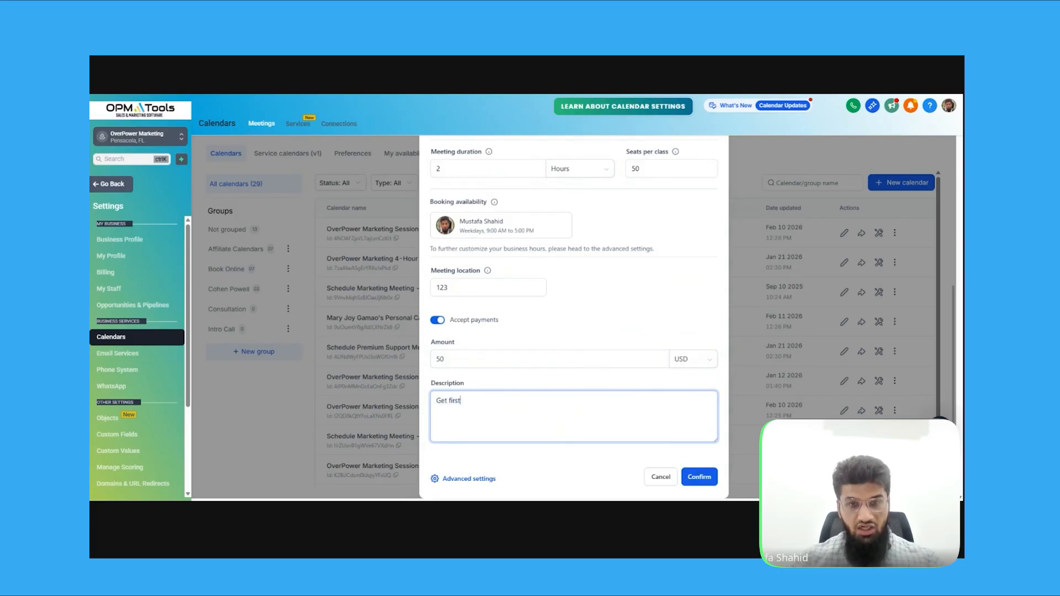
pyautogui.write('hand knowle')
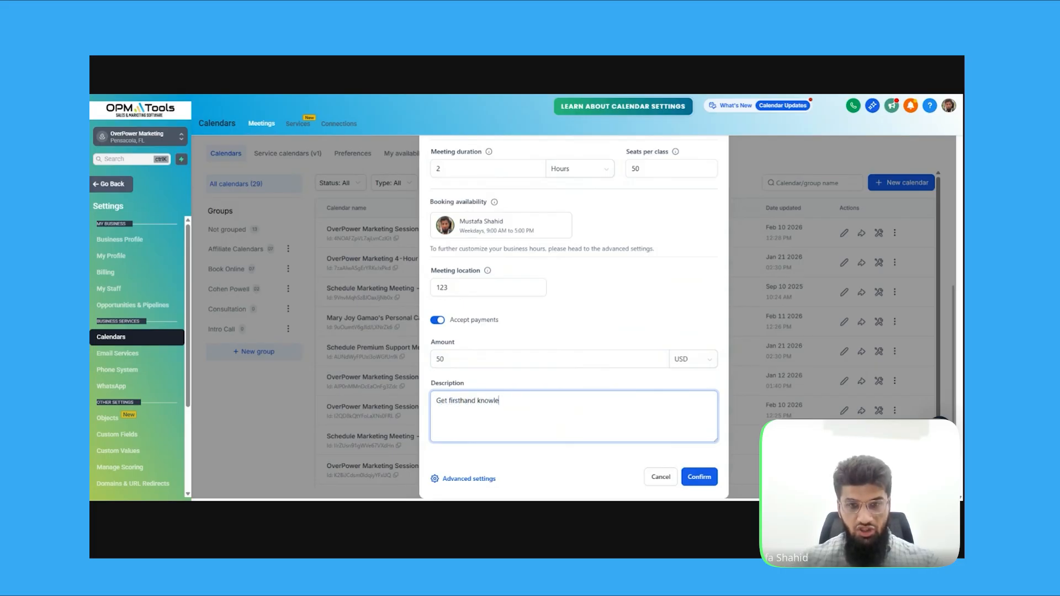
pyautogui.write('dge from the ')
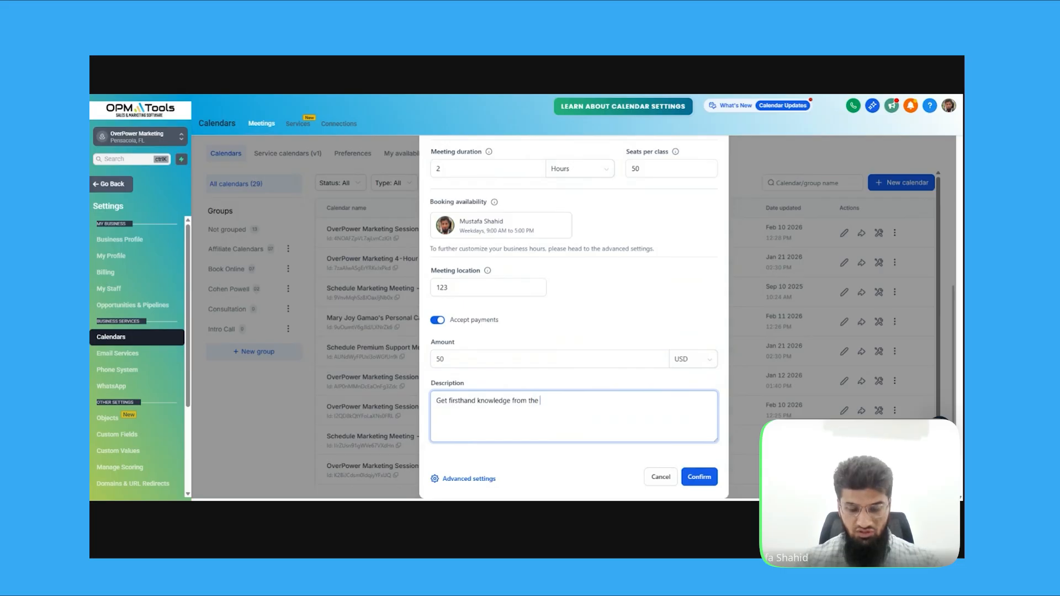
pyautogui.write('man, M')
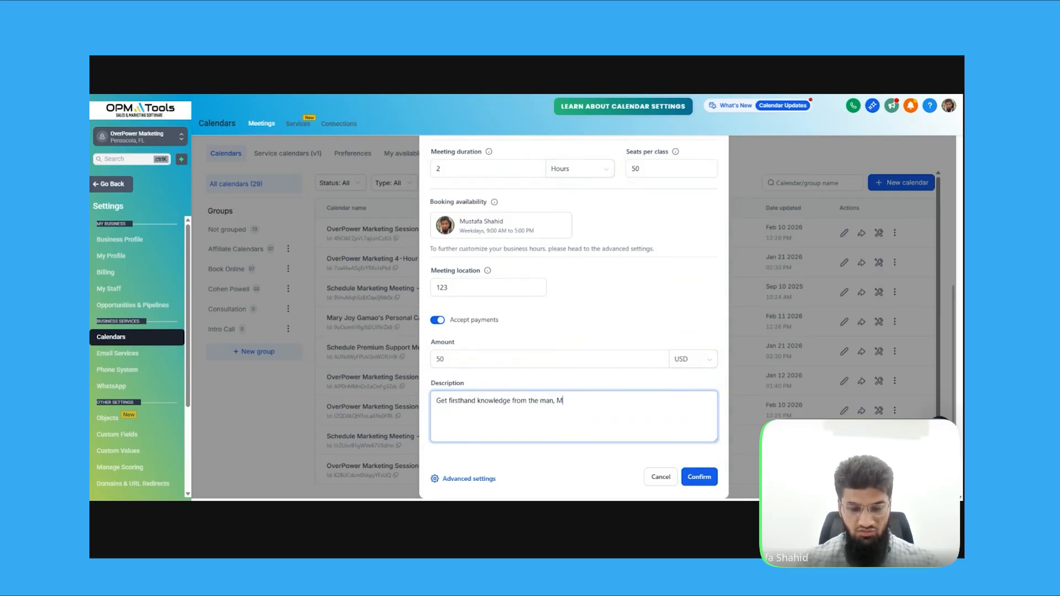
pyautogui.write('ustafa, himself.')
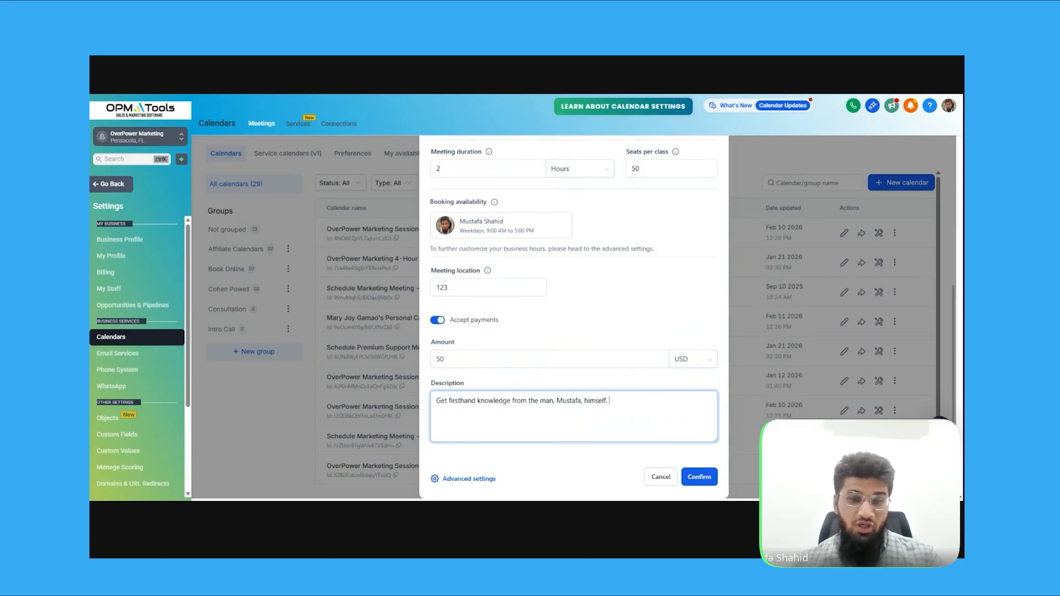
# Step: Open the class calendar's advanced settings and review its basic details and the available calendar groups
pyautogui.click(487, 480)
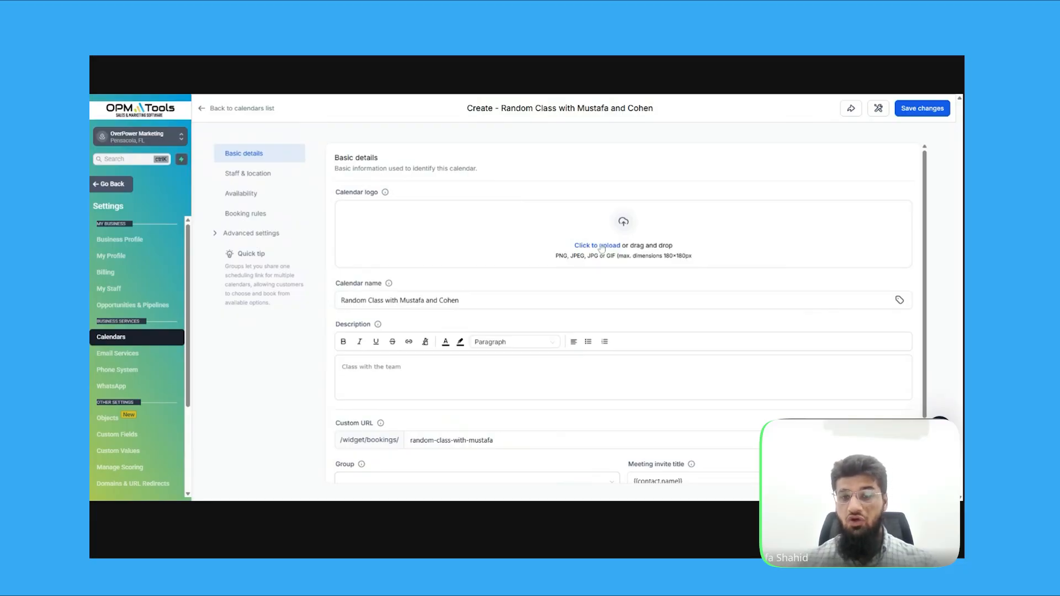
pyautogui.scroll(-2, 602, 249)
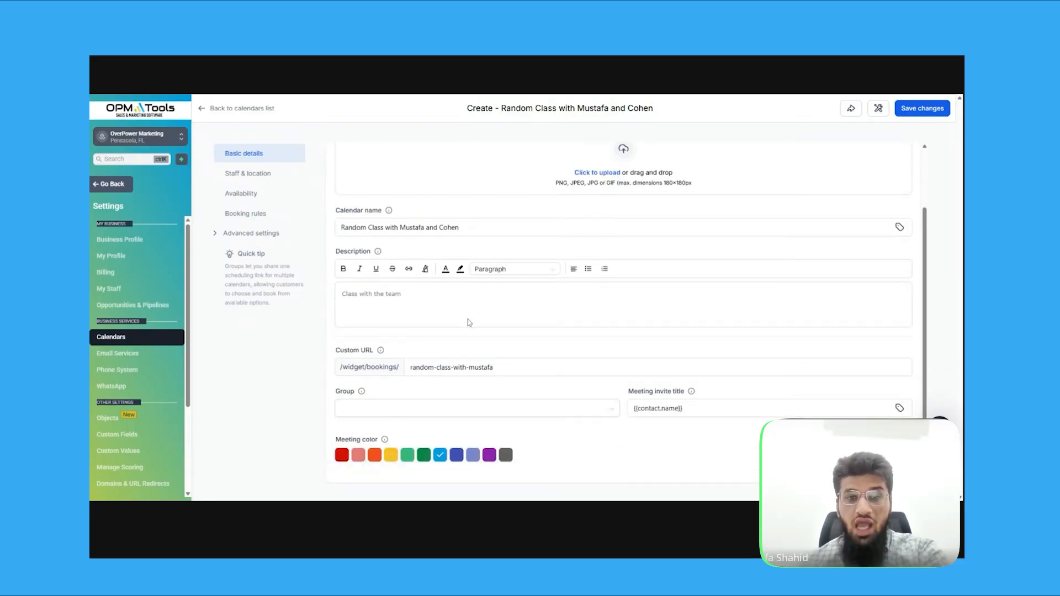
pyautogui.click(562, 412)
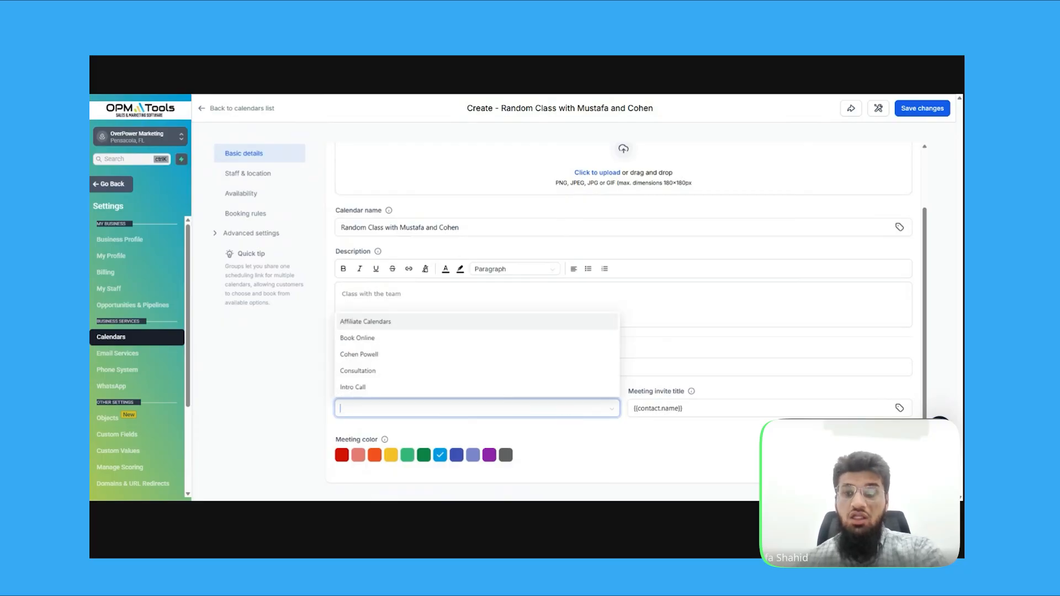
pyautogui.click(647, 459)
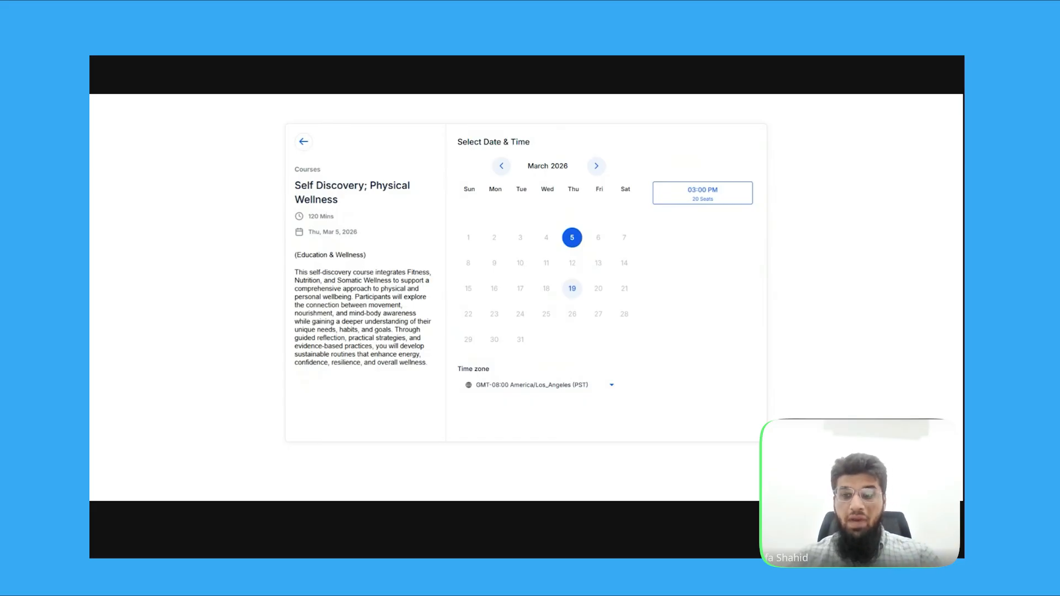
# Step: Return to the course list on the example booking page, browse its grouped classes and open Multi-Sensory Madness
pyautogui.click(303, 142)
pyautogui.scroll(-1, 524, 325)
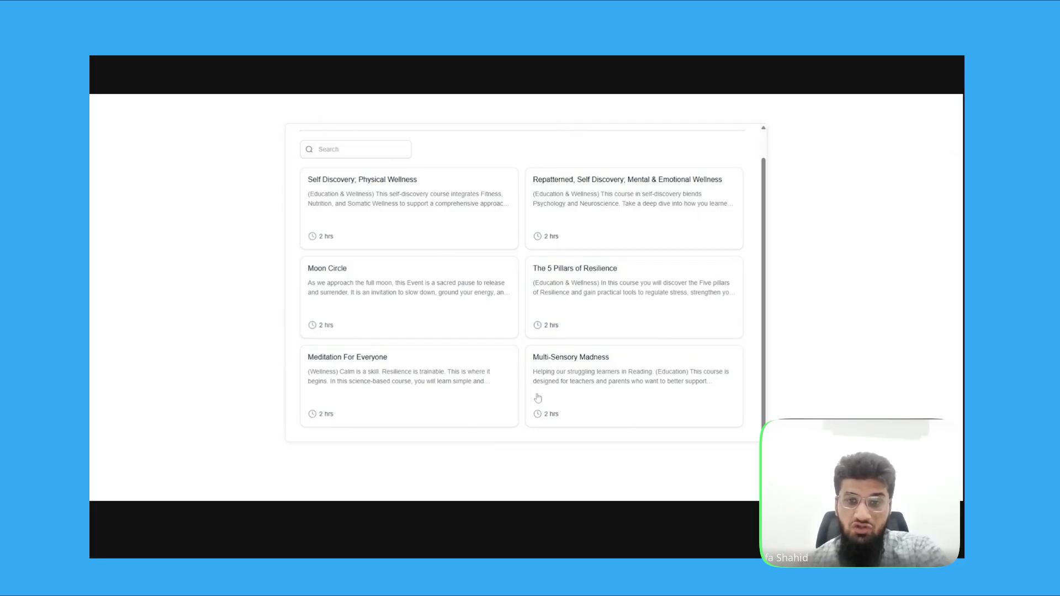
pyautogui.click(589, 389)
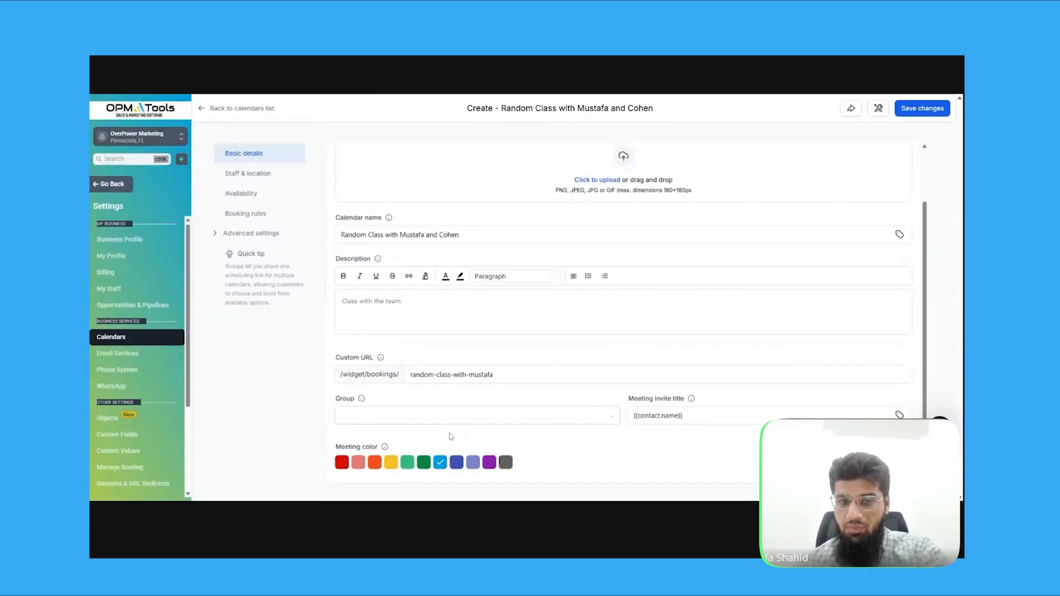
# Step: Check the group options without choosing one and save the new class calendar
pyautogui.click(419, 415)
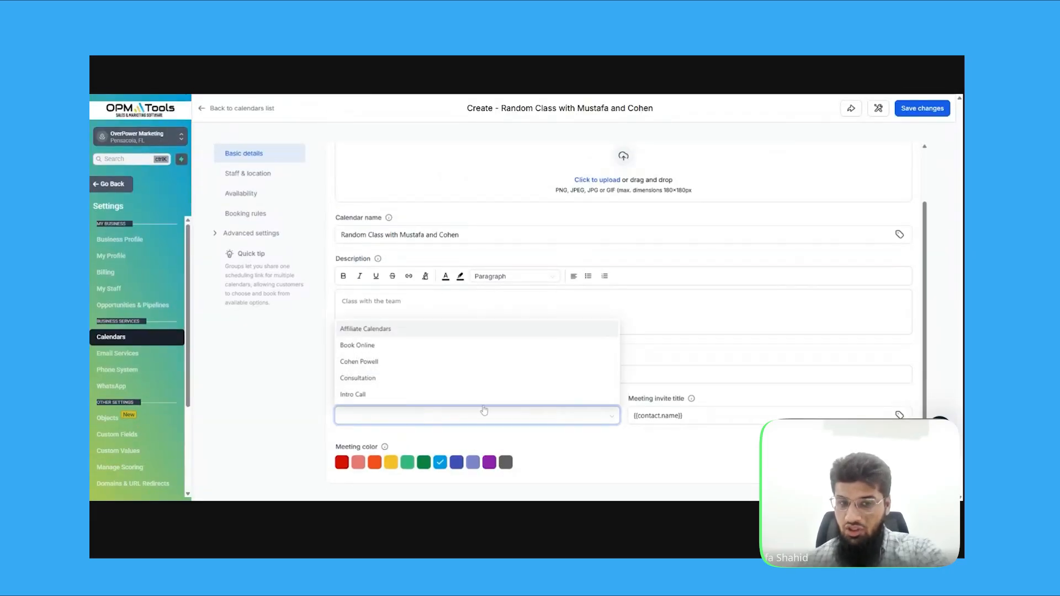
pyautogui.click(285, 404)
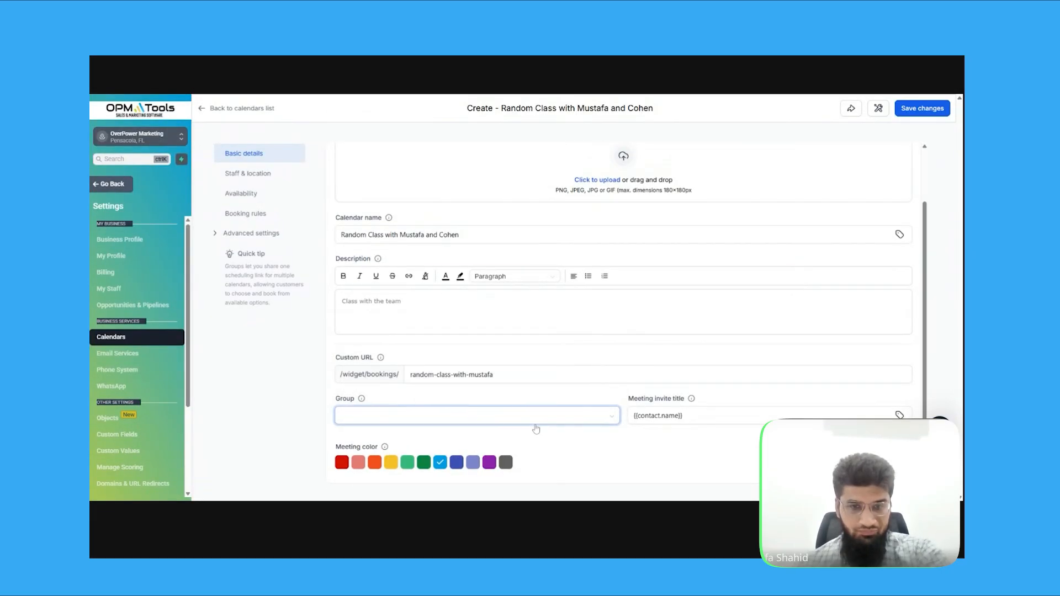
pyautogui.click(924, 109)
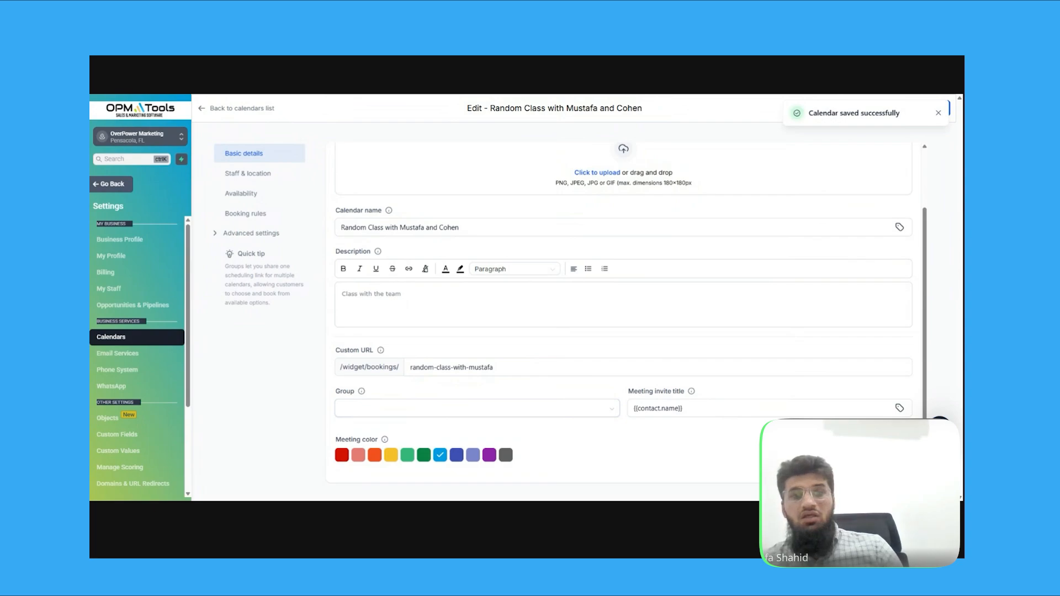
# Step: Examine which meeting location types are supported for the class calendar's assigned staff member
pyautogui.click(292, 176)
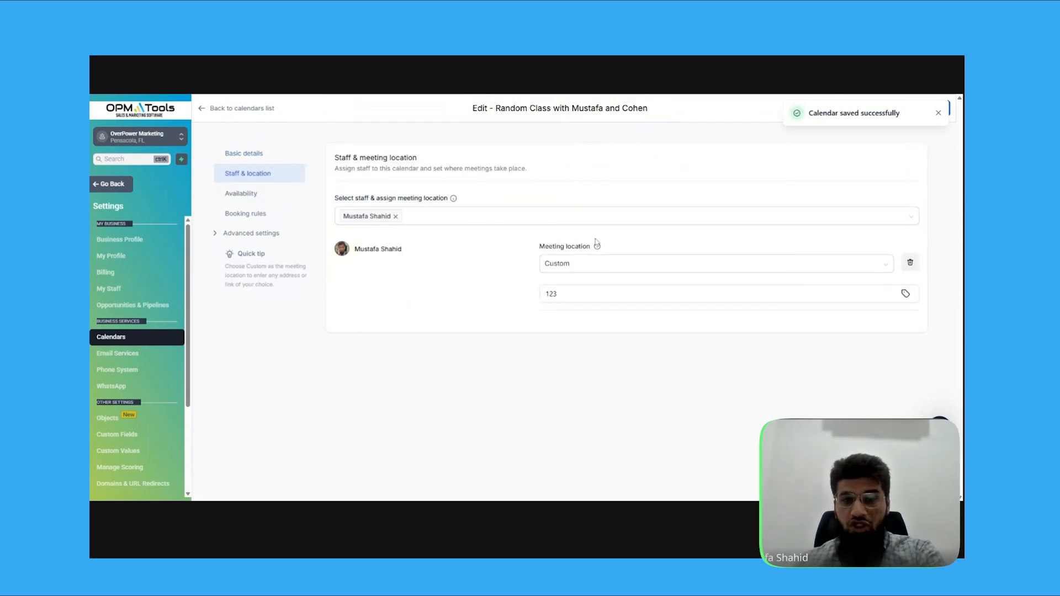
pyautogui.click(624, 262)
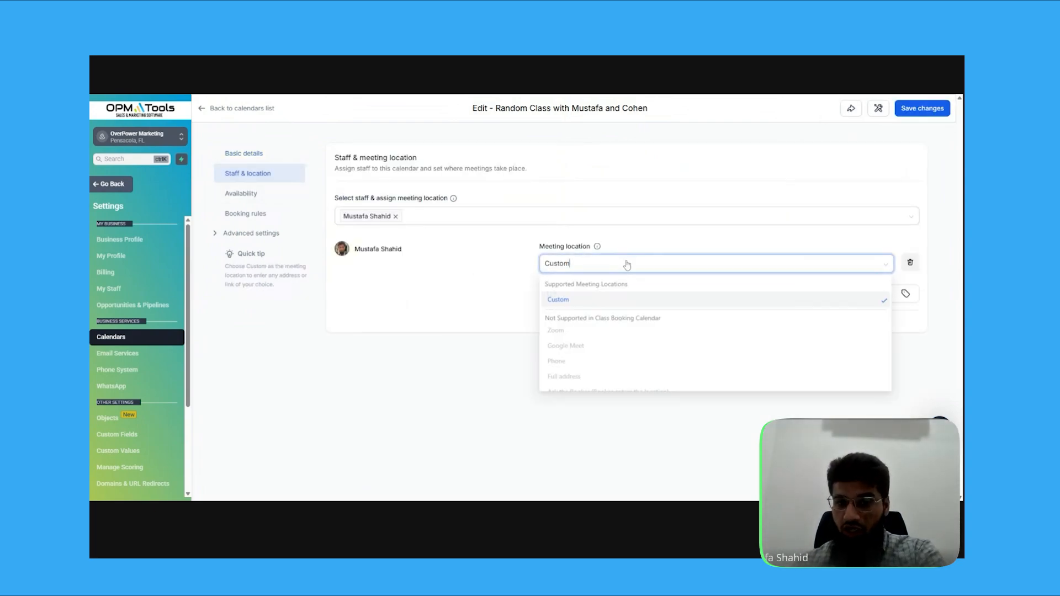
pyautogui.scroll(-1, 627, 332)
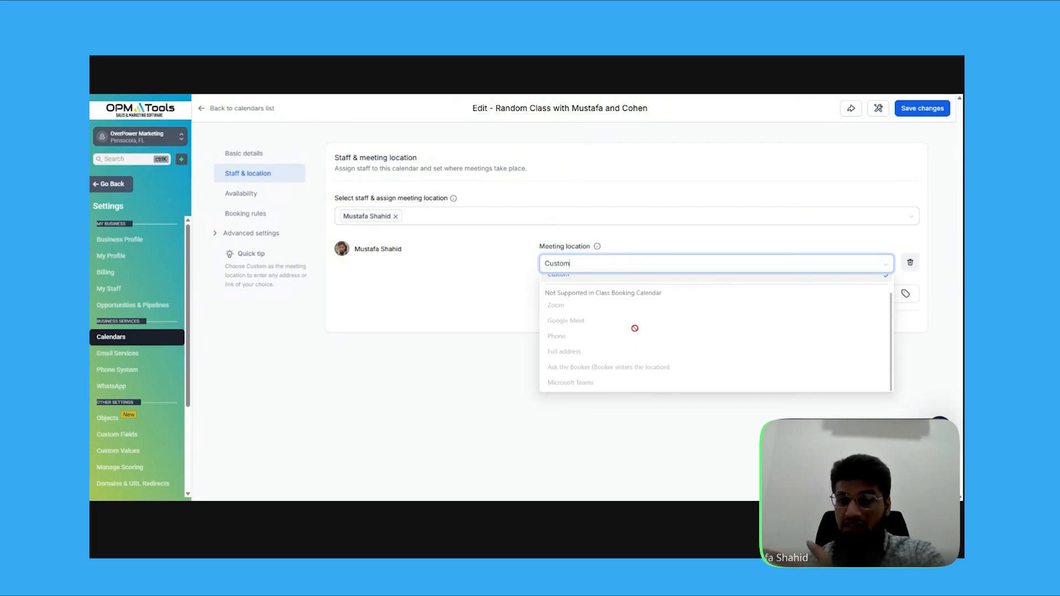
pyautogui.scroll(1, 636, 352)
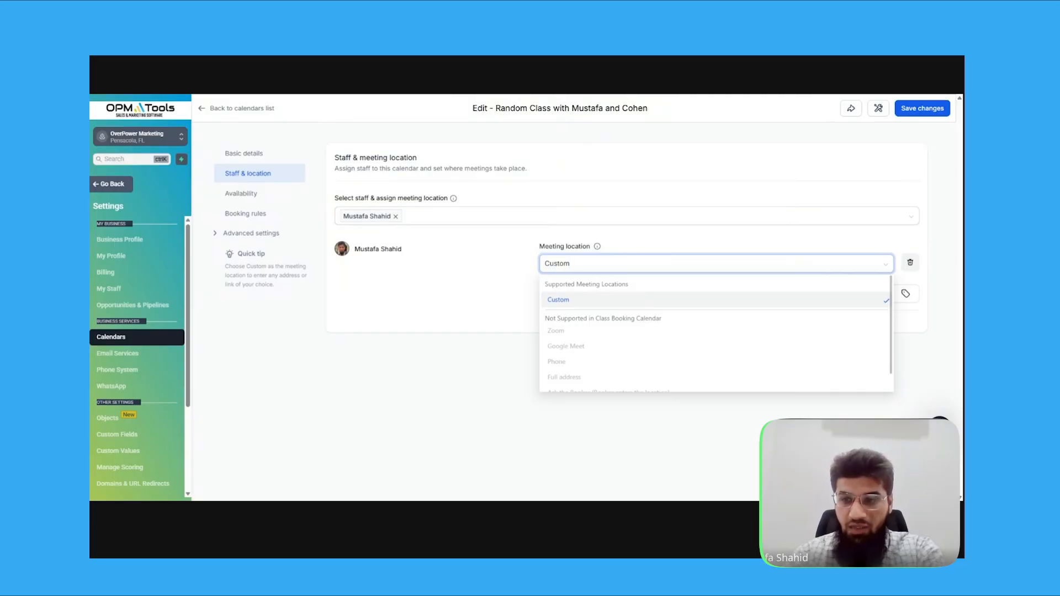
pyautogui.click(469, 289)
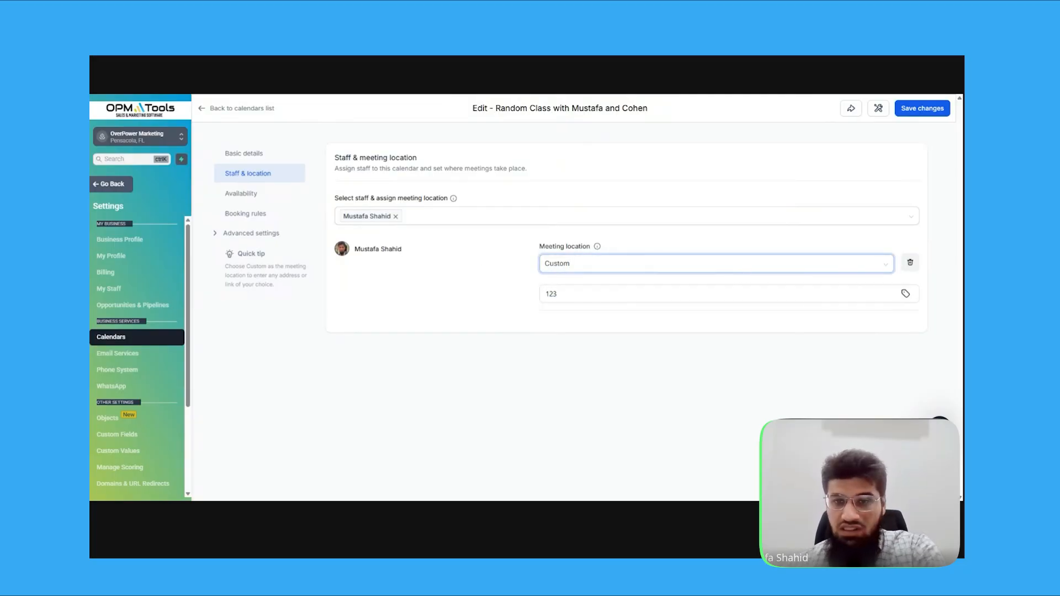
# Step: Customize the host's availability schedule for this calendar only and make Monday through Friday unavailable in the weekly hours
pyautogui.click(254, 196)
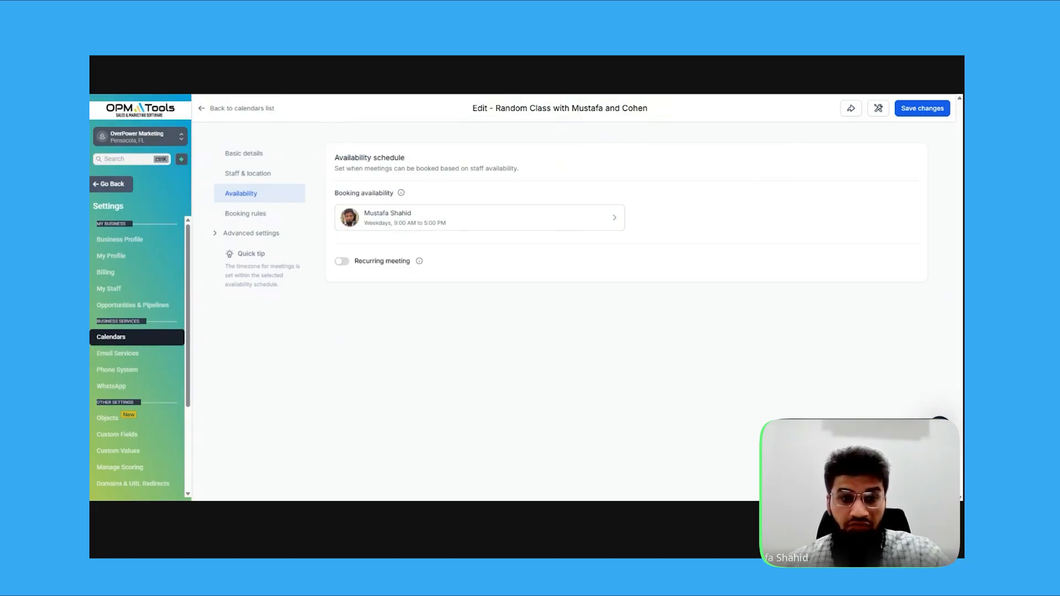
pyautogui.click(568, 224)
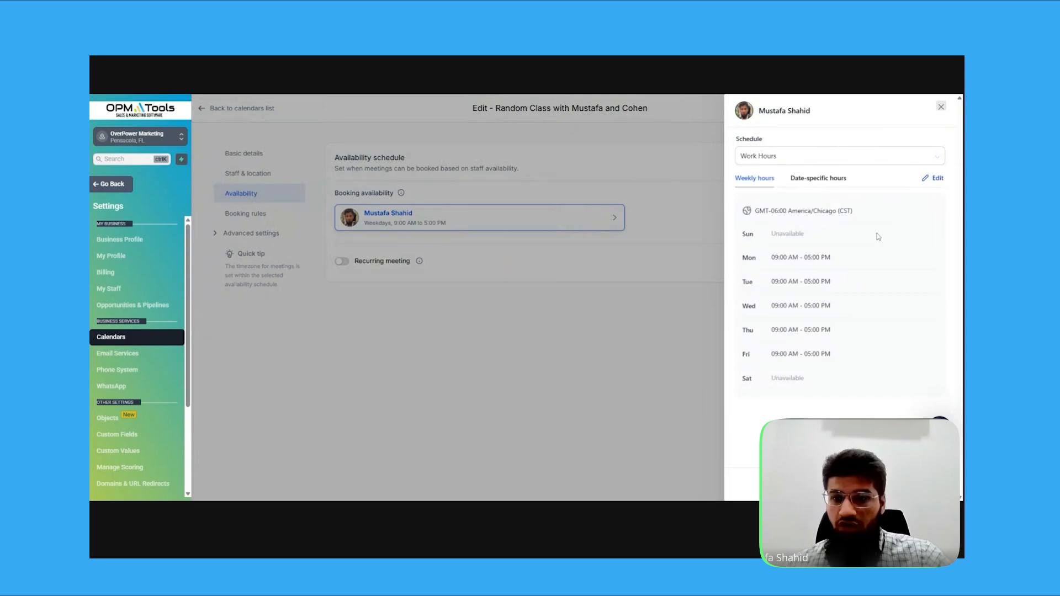
pyautogui.click(935, 178)
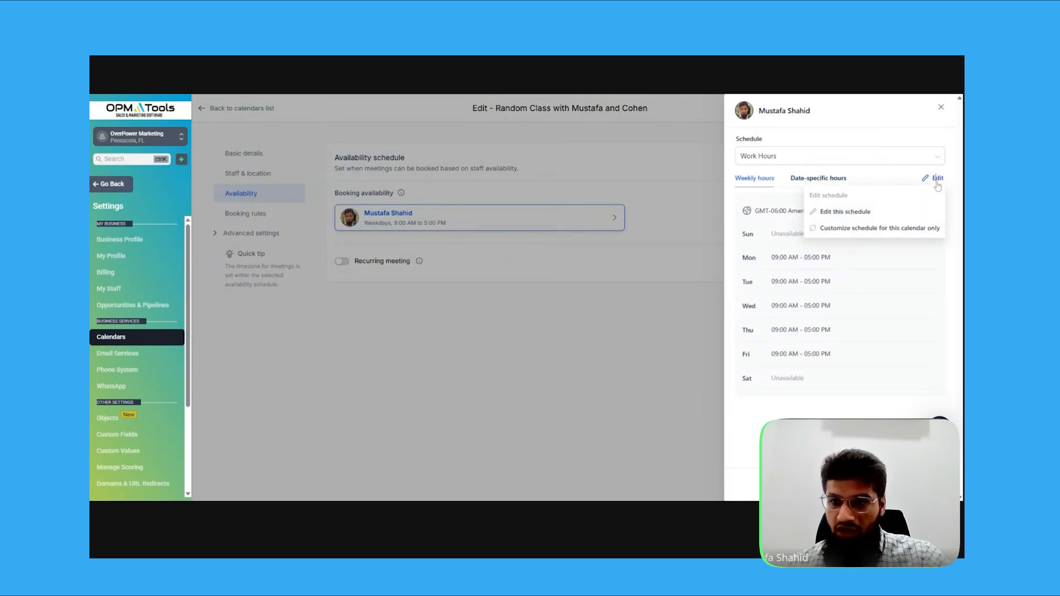
pyautogui.click(868, 235)
pyautogui.click(742, 274)
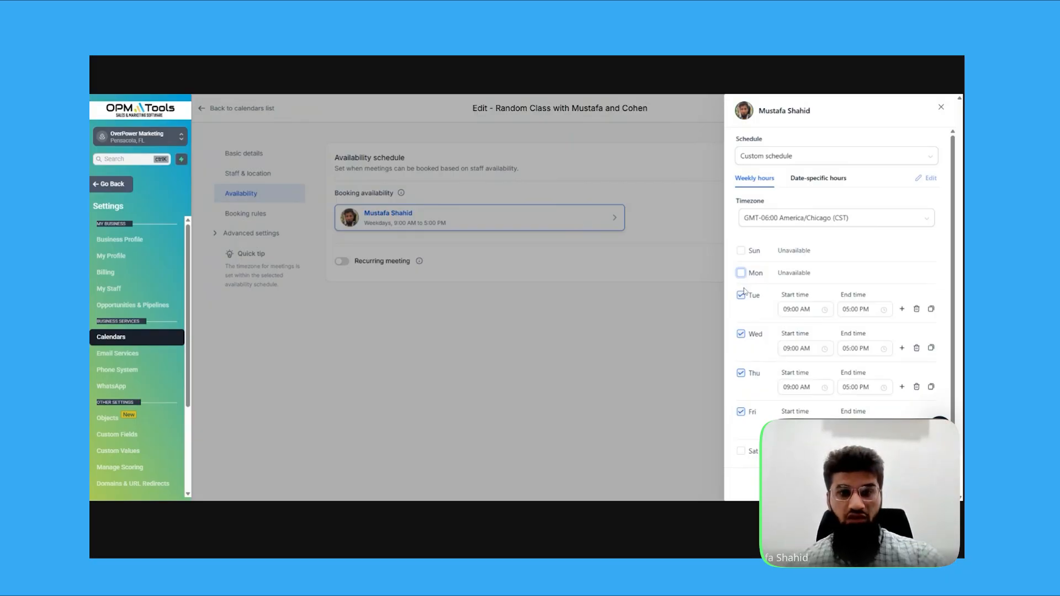
pyautogui.click(742, 295)
pyautogui.click(742, 318)
pyautogui.click(742, 341)
pyautogui.click(741, 362)
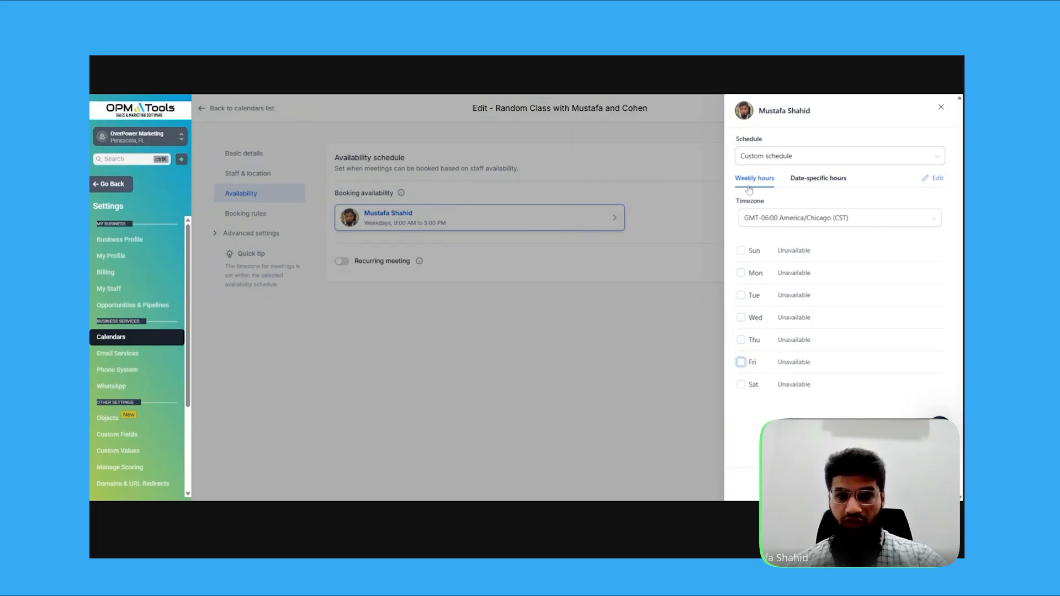
# Step: Add date-specific hours for the host on February 28, 2026, from 10:00 AM to 12:00 PM, and close the schedule
pyautogui.click(822, 180)
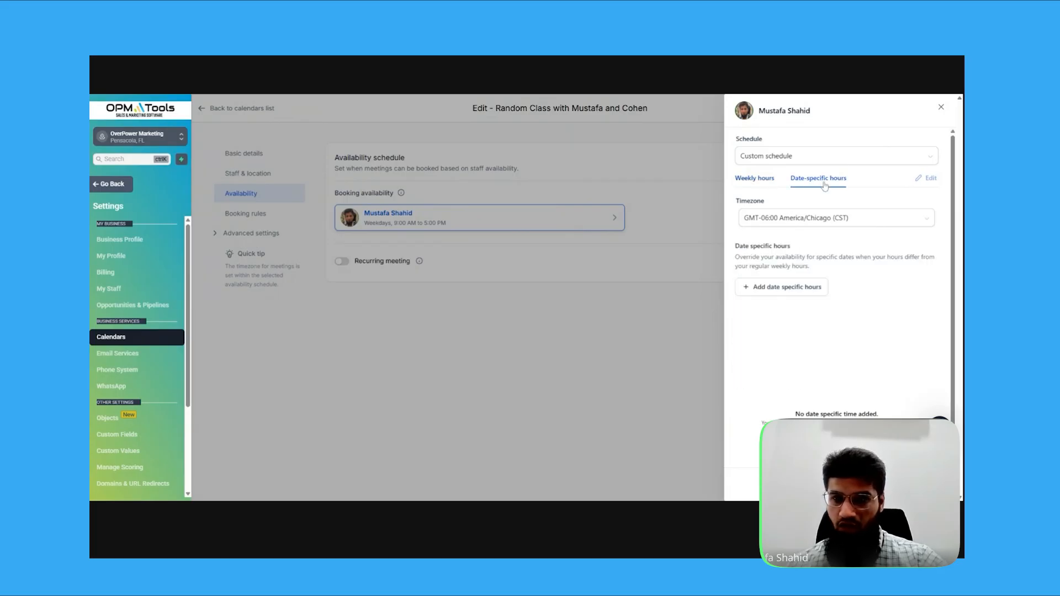
pyautogui.click(807, 289)
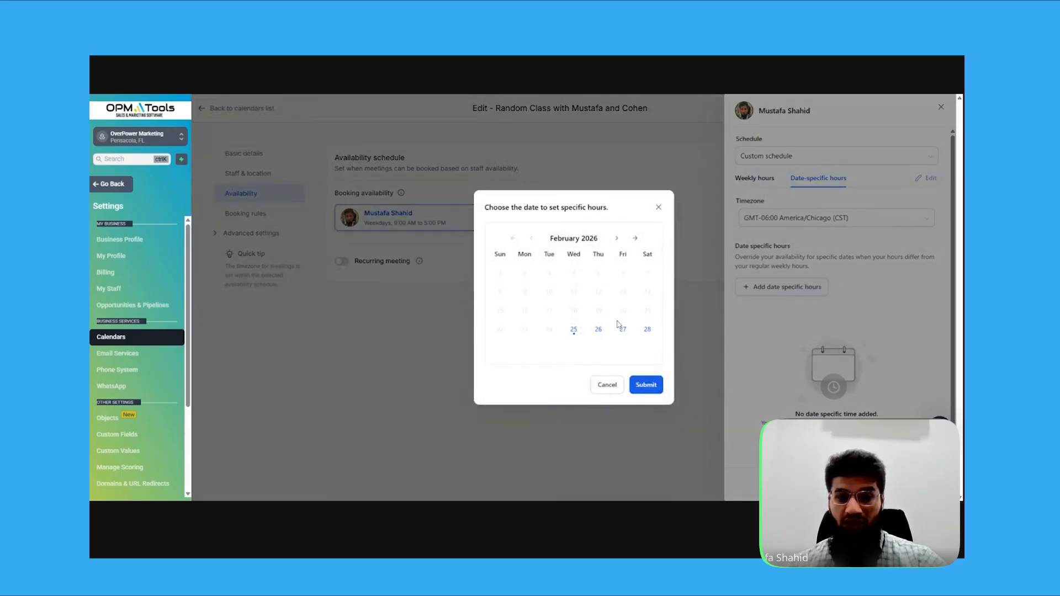
pyautogui.click(648, 329)
pyautogui.click(514, 374)
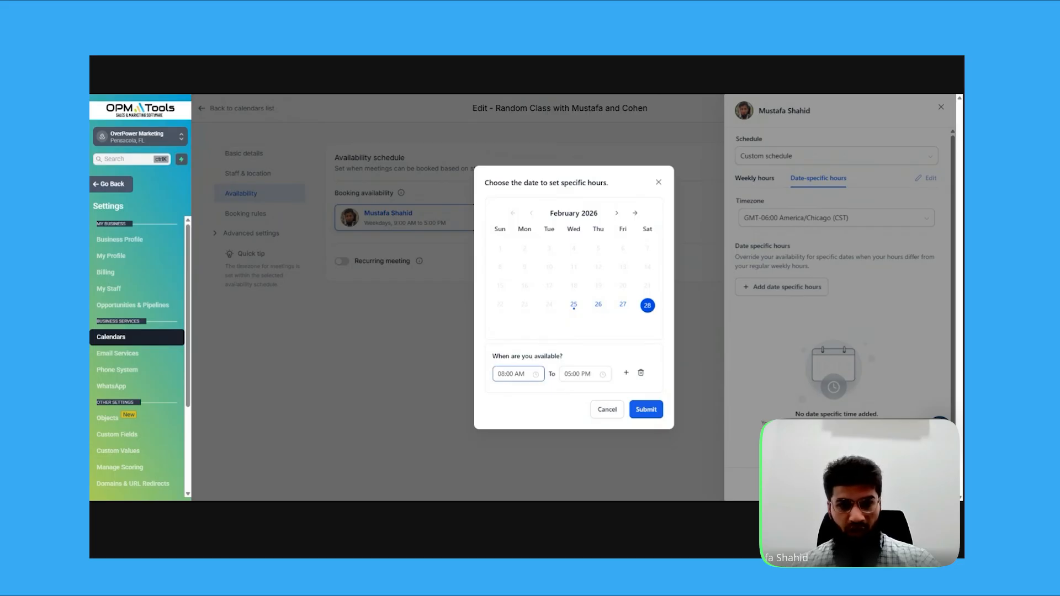
pyautogui.click(506, 291)
pyautogui.click(574, 374)
pyautogui.scroll(5, 574, 288)
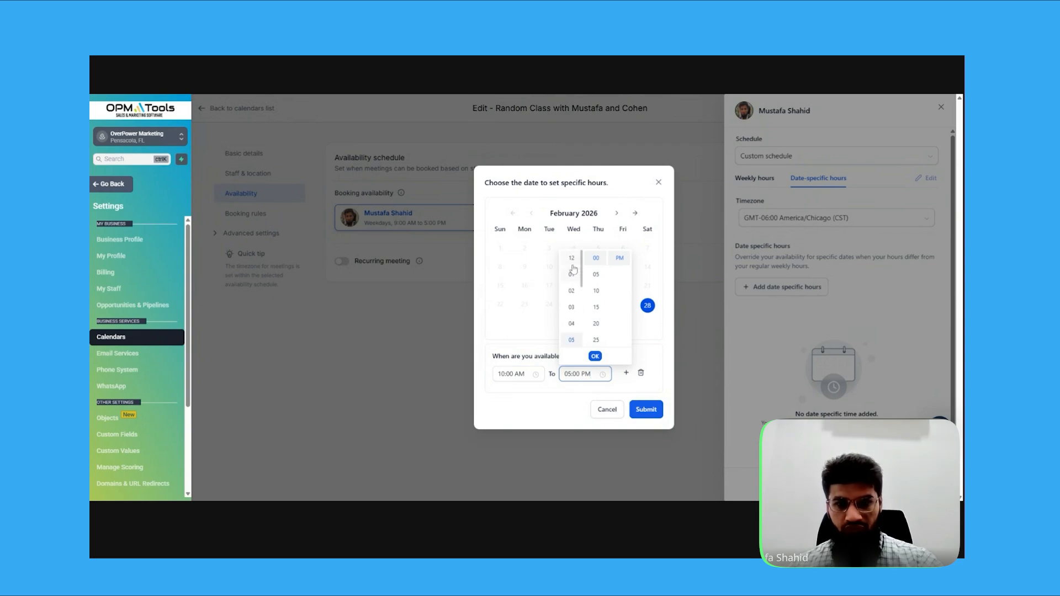
pyautogui.click(572, 258)
pyautogui.click(595, 356)
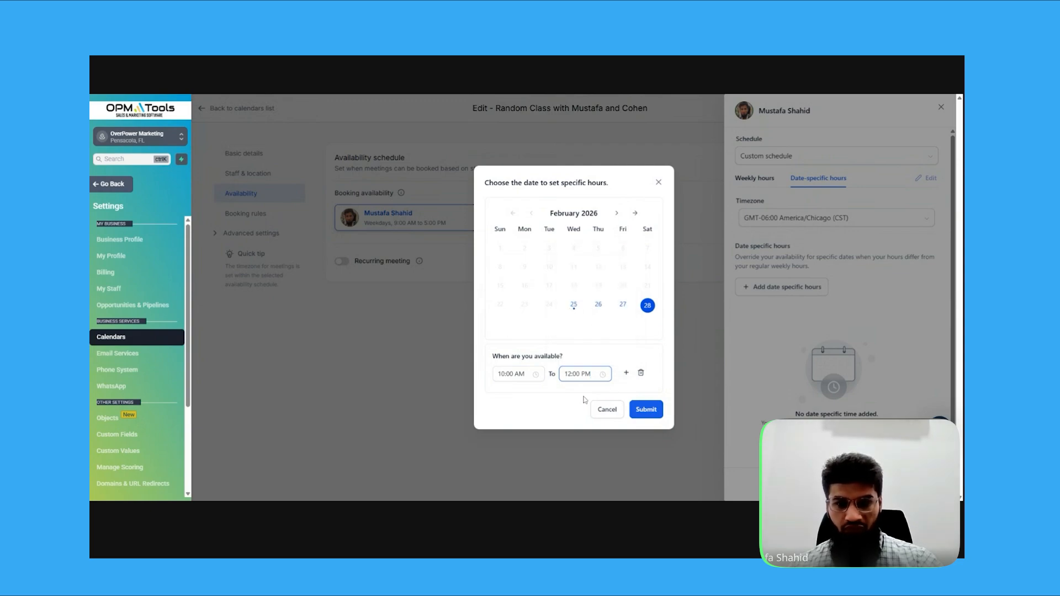
pyautogui.click(647, 410)
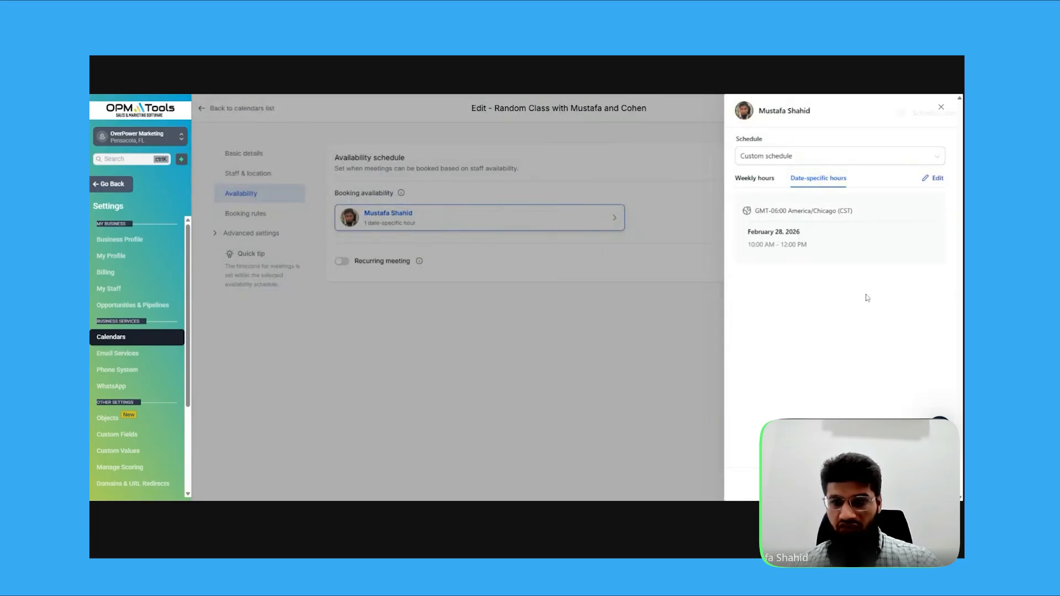
pyautogui.click(519, 211)
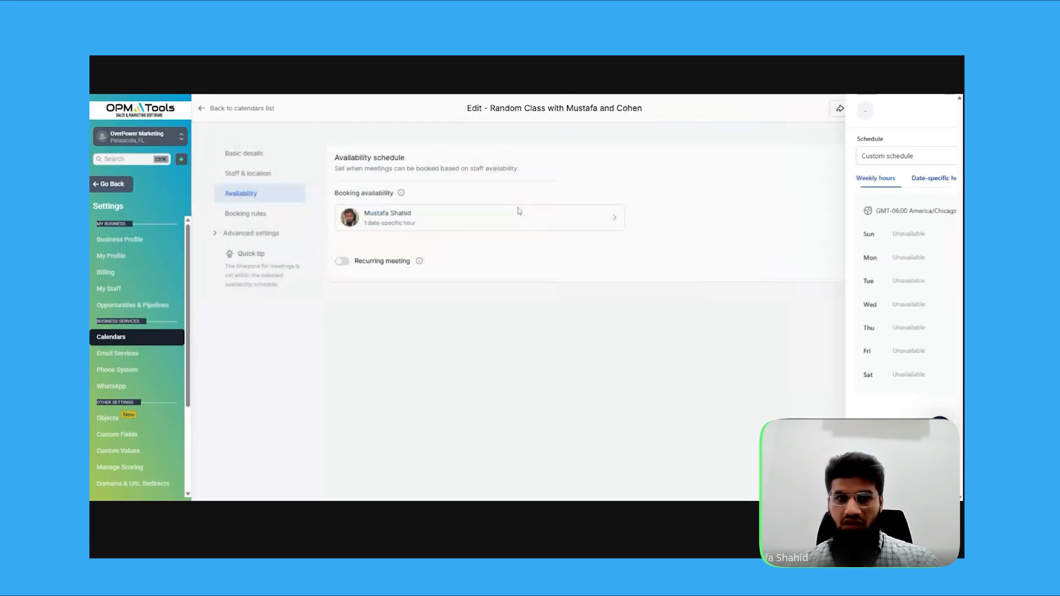
# Step: Review the class calendar's booking rules, open its sharing options and copy the scheduling link
pyautogui.click(241, 216)
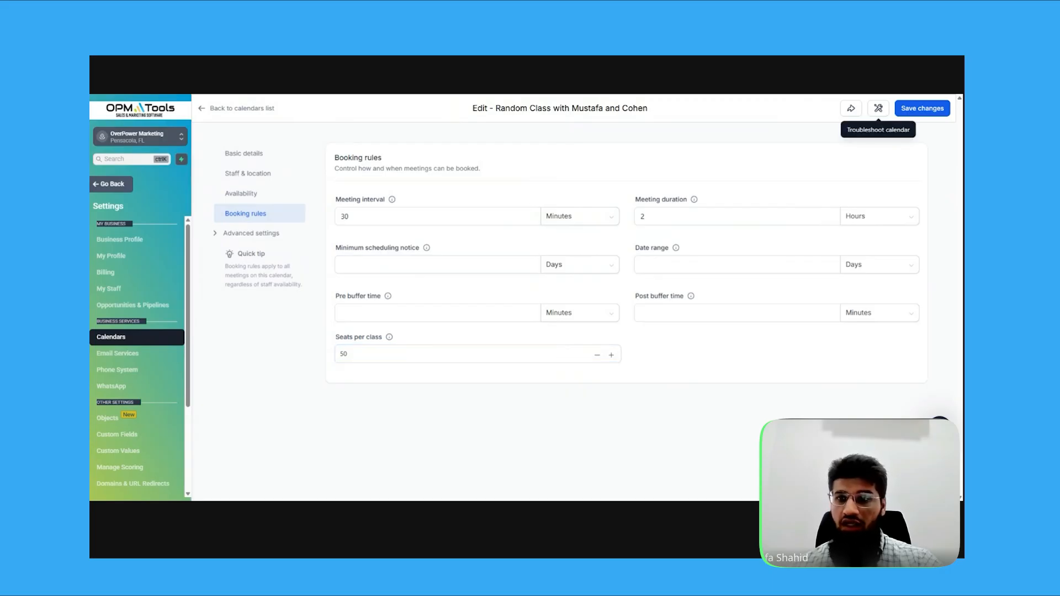
pyautogui.click(851, 108)
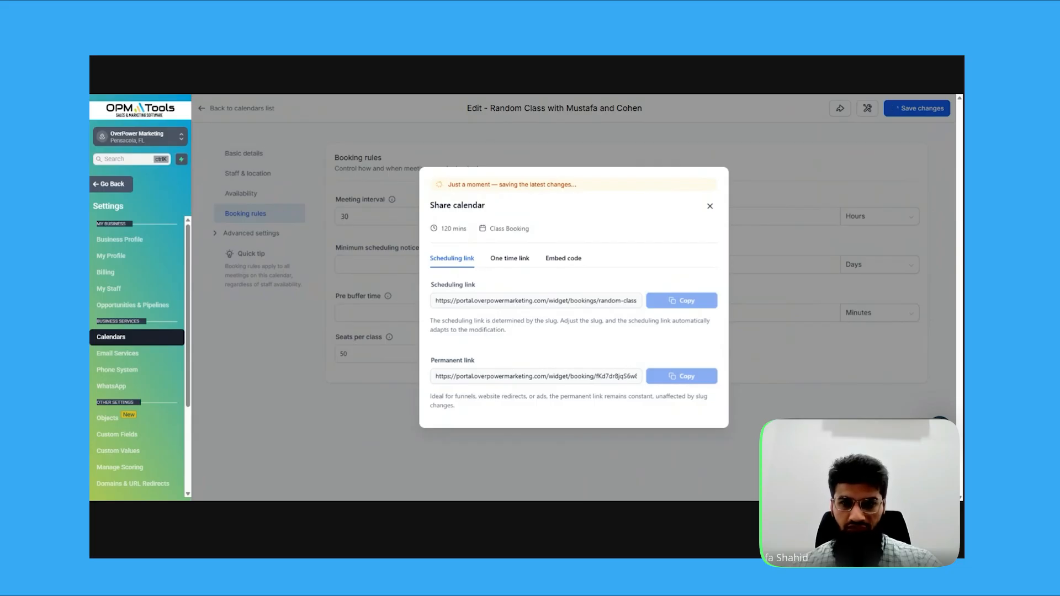
pyautogui.click(687, 293)
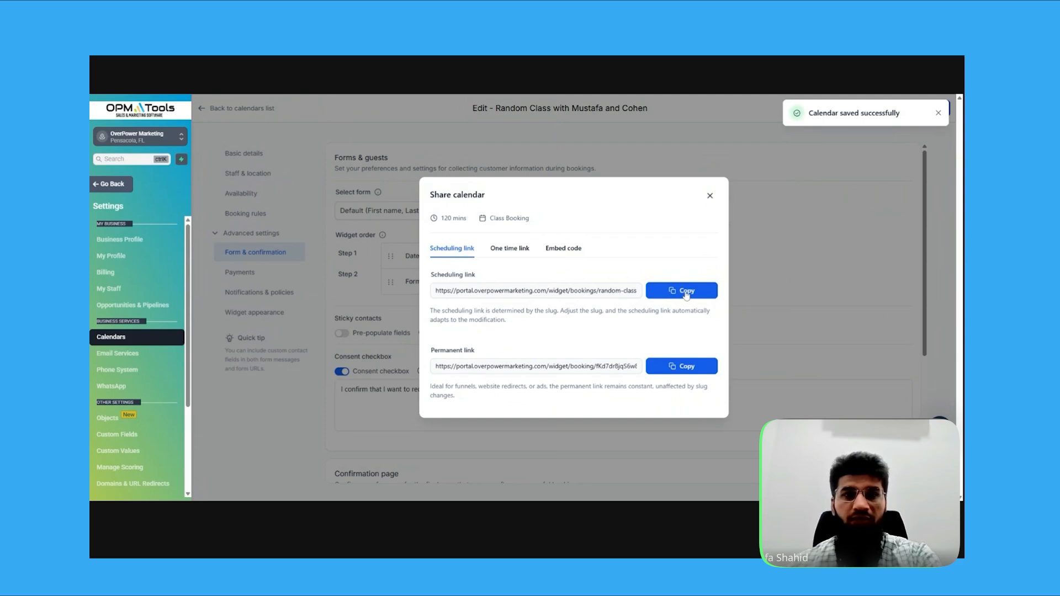
# Step: Open the copied scheduling link in a new browser tab, check the class booking page, and close both it and the sharing options
pyautogui.hotkey('ctrl', 't')
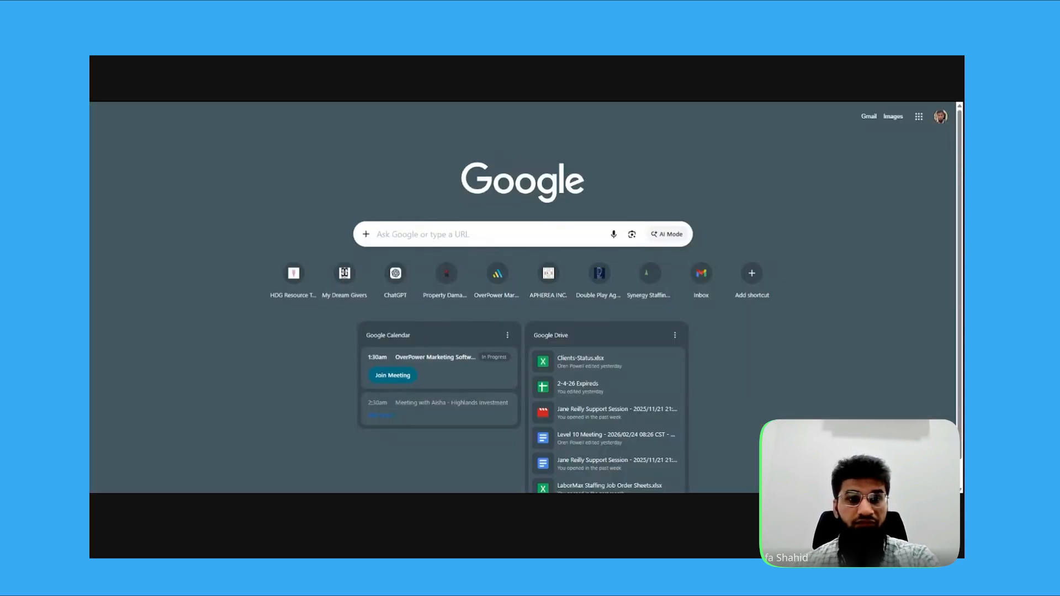
pyautogui.hotkey('ctrl', 'v')
pyautogui.press('Return')
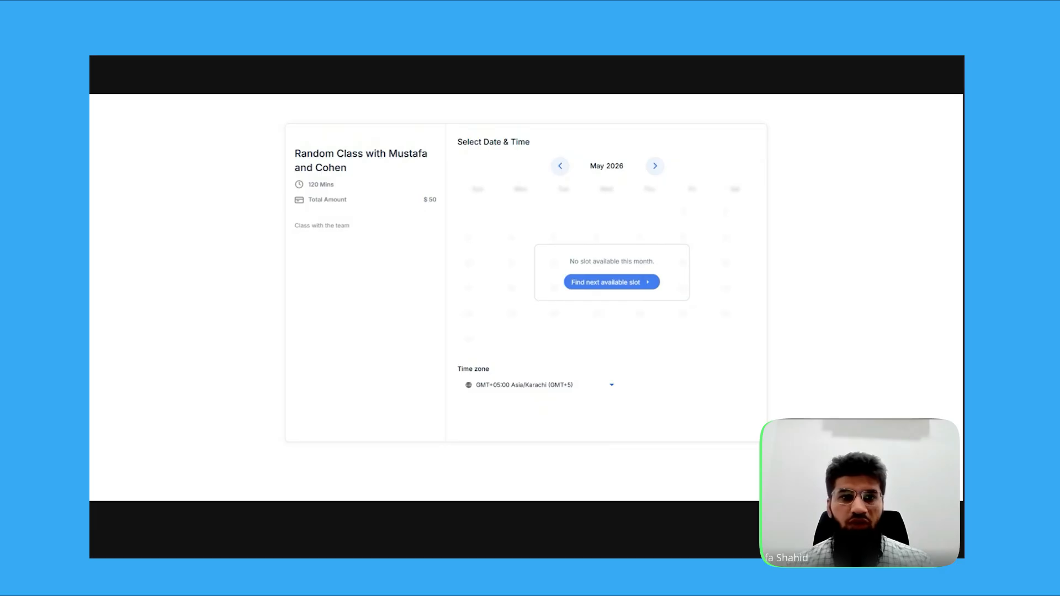
pyautogui.hotkey('ctrl', 'w')
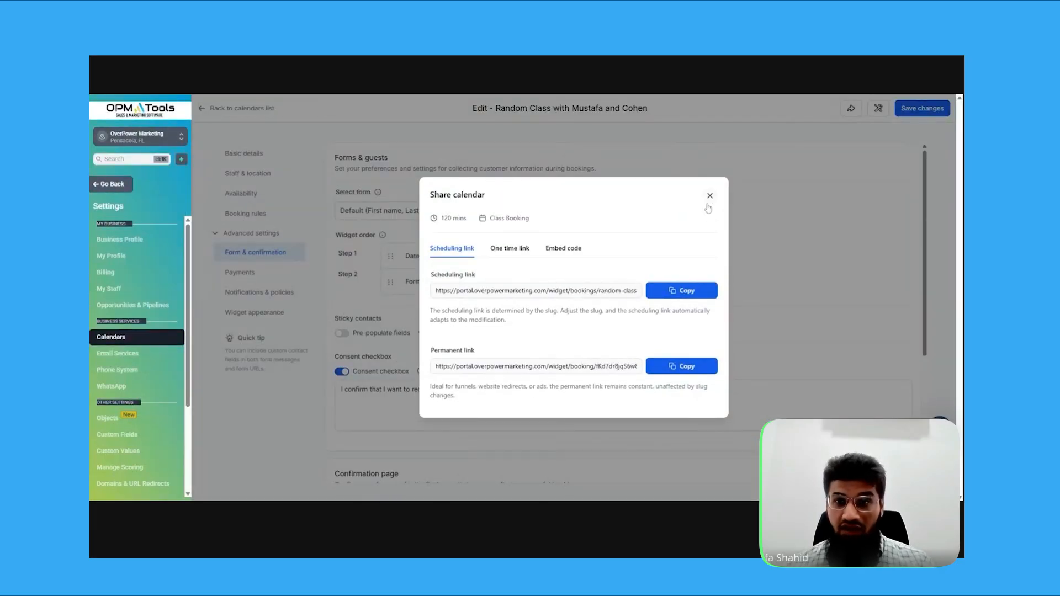
pyautogui.click(708, 197)
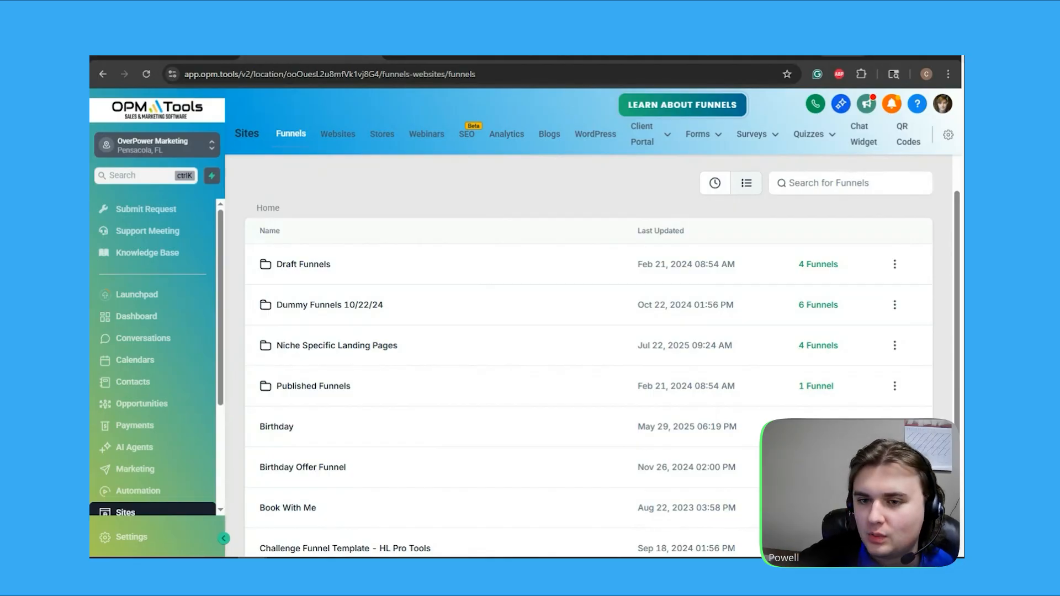
# Step: Open the forms builder from Sites, examine the starting options for a new form, and close them without creating one
pyautogui.scroll(-1, 154, 427)
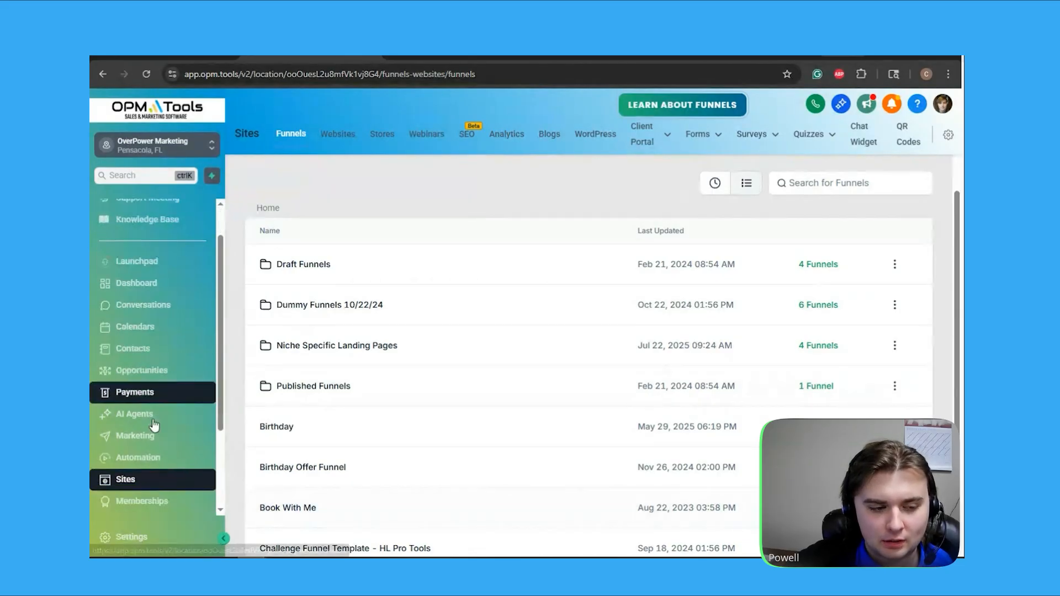
pyautogui.moveTo(697, 149)
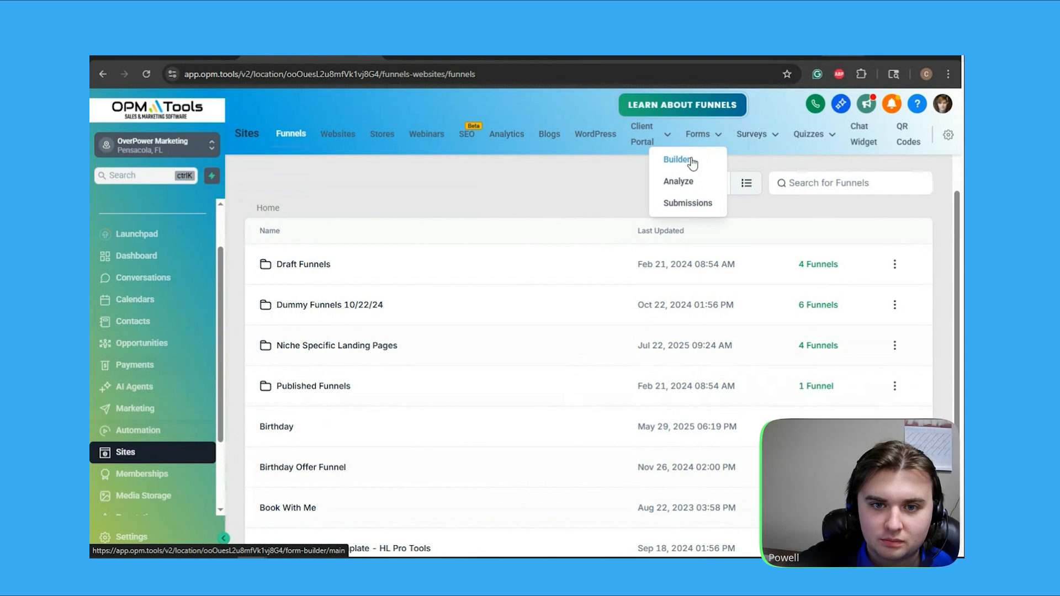
pyautogui.click(691, 160)
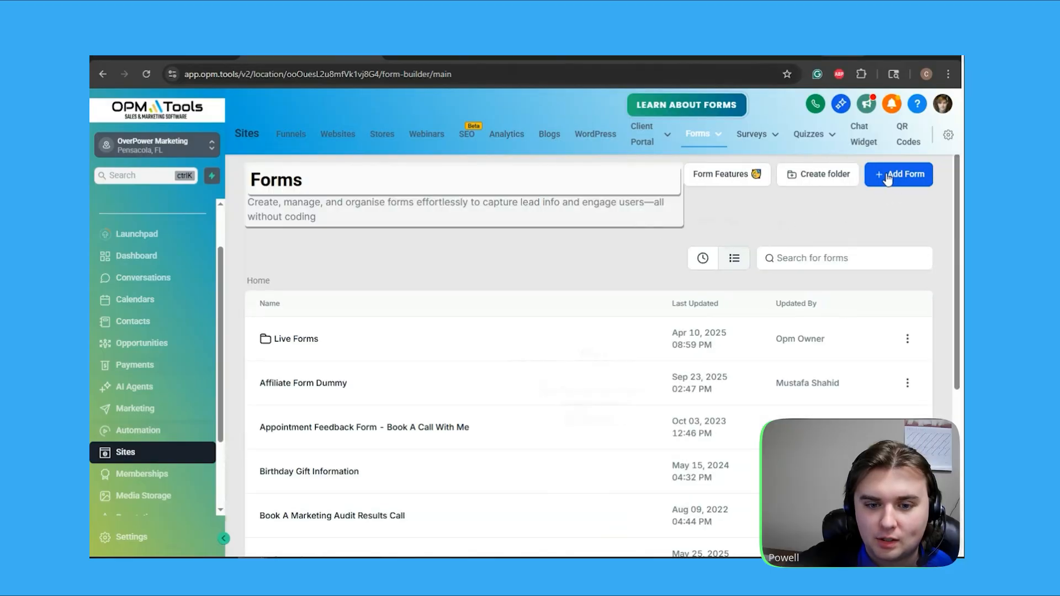
pyautogui.click(887, 176)
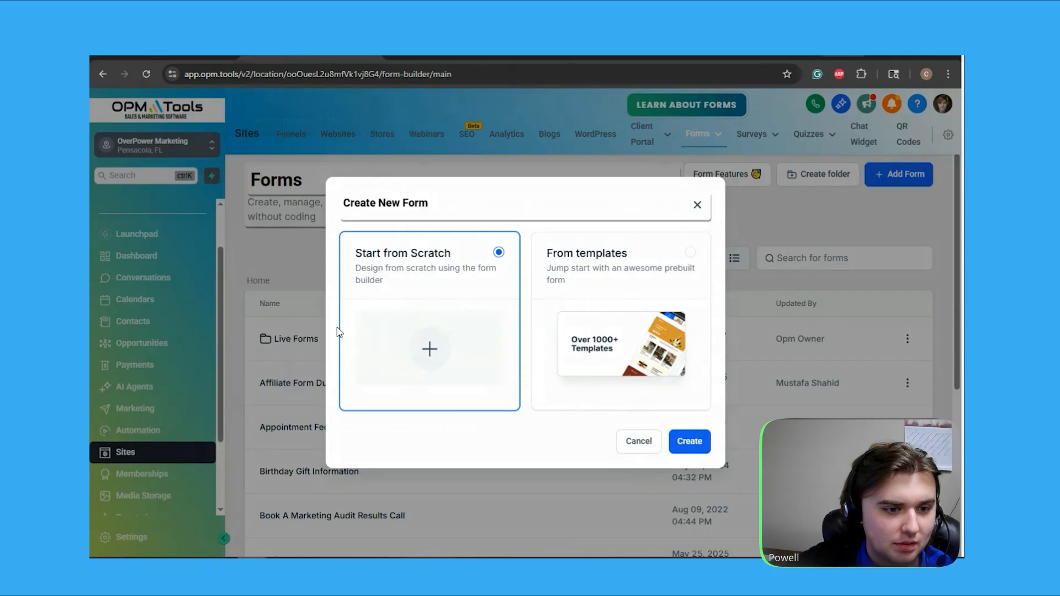
pyautogui.click(697, 205)
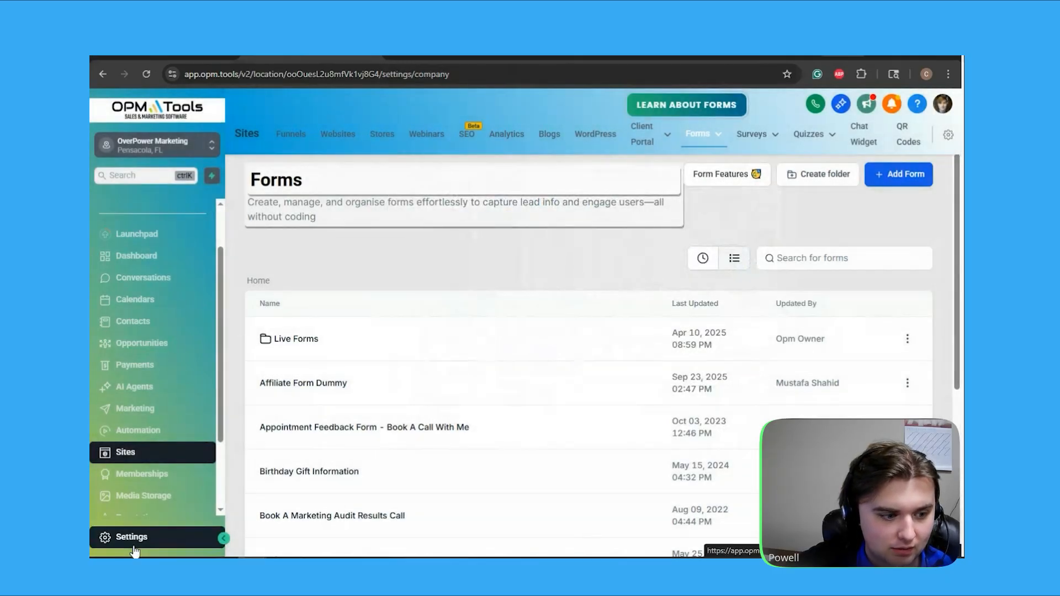
# Step: Open the account settings and go to the list of custom fields, leaving the dummy form open in its own tab
pyautogui.click(125, 537)
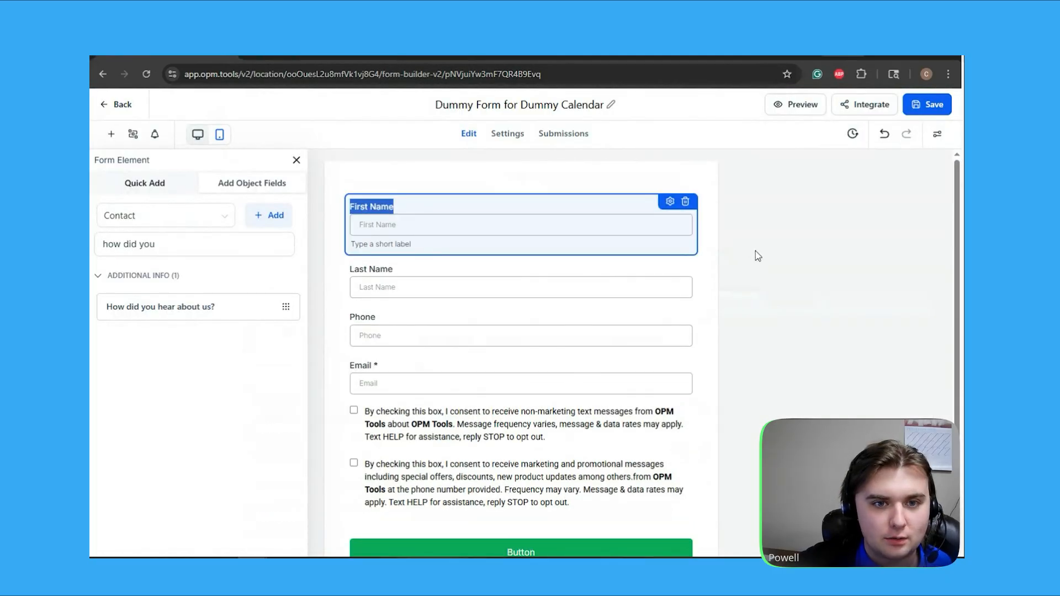
pyautogui.click(753, 256)
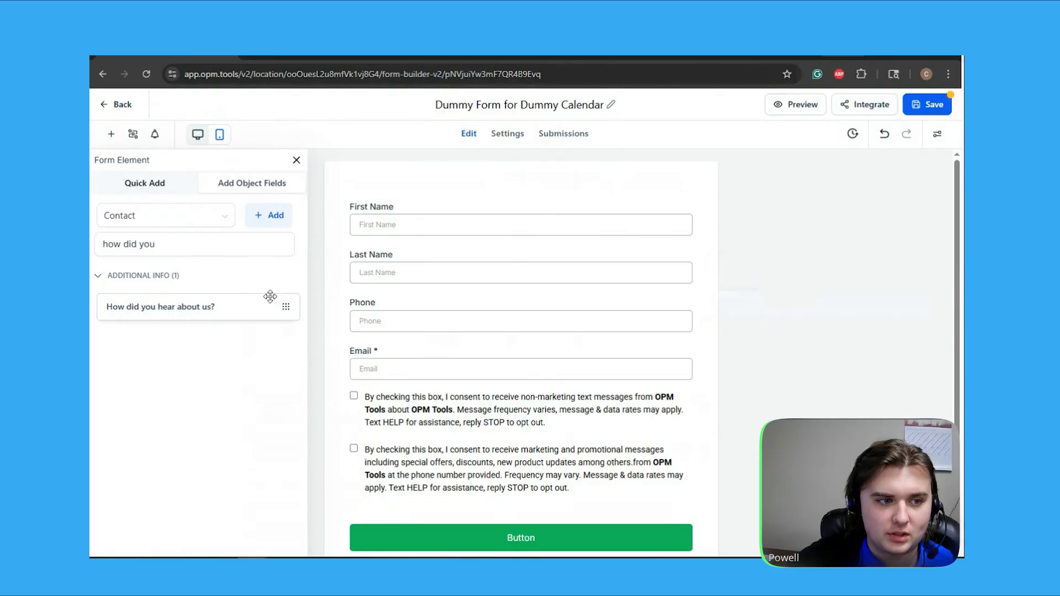
pyautogui.click(211, 251)
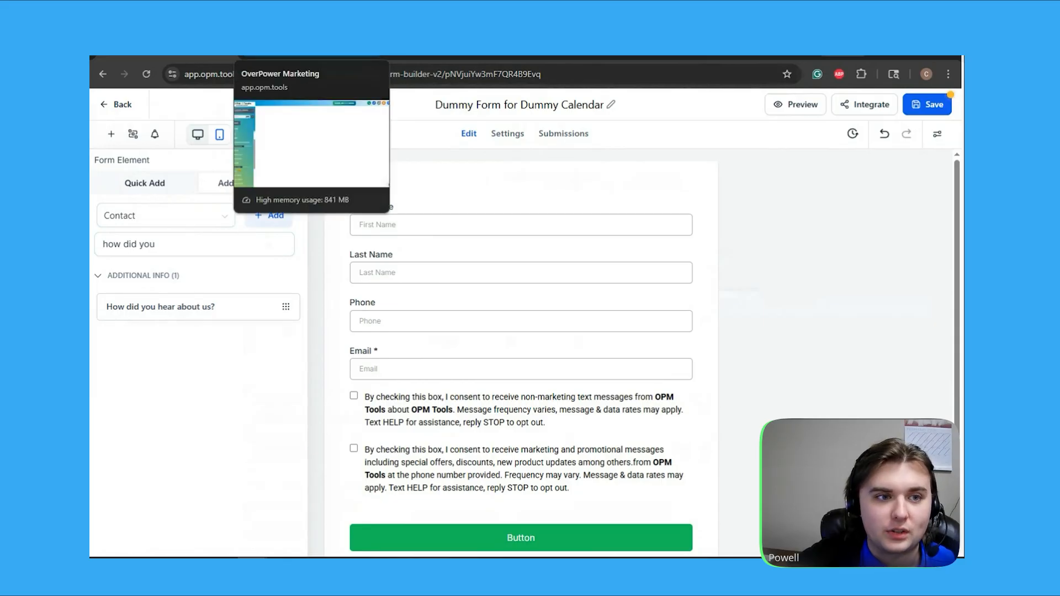
pyautogui.click(309, 57)
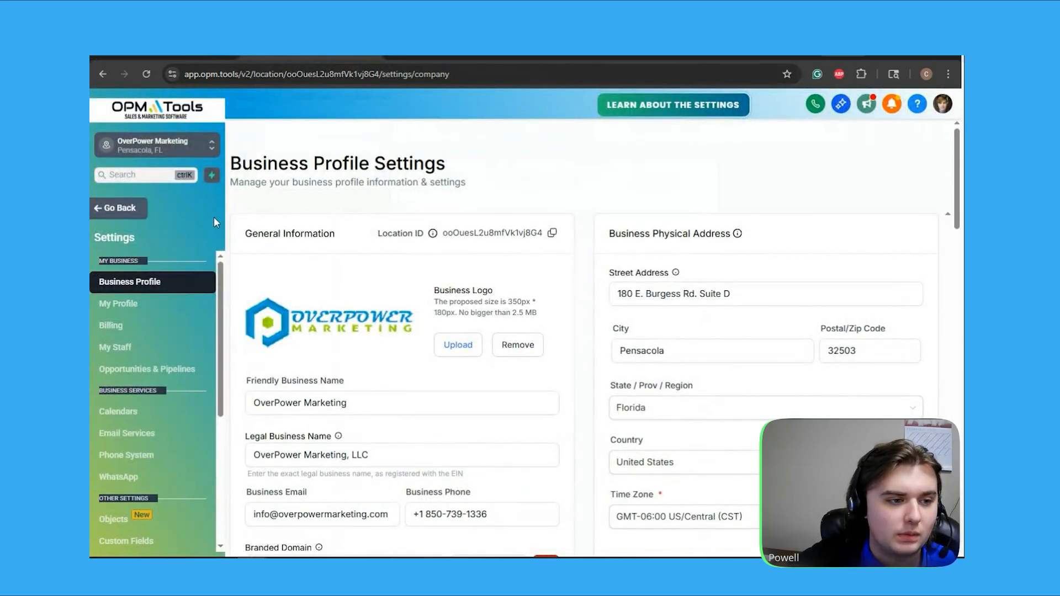
pyautogui.scroll(-1, 172, 309)
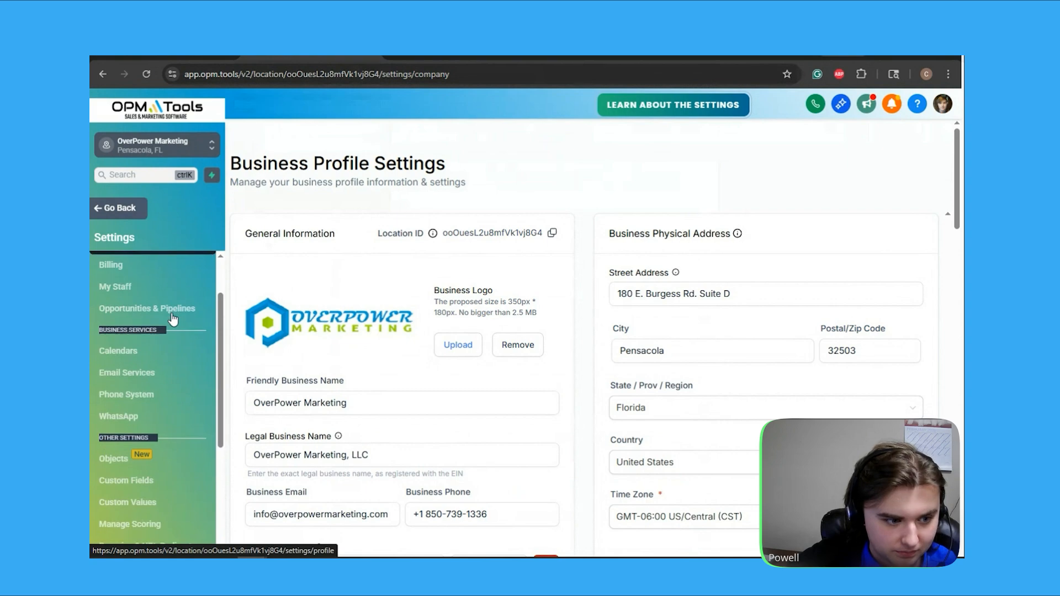
pyautogui.scroll(-2, 173, 319)
pyautogui.click(149, 363)
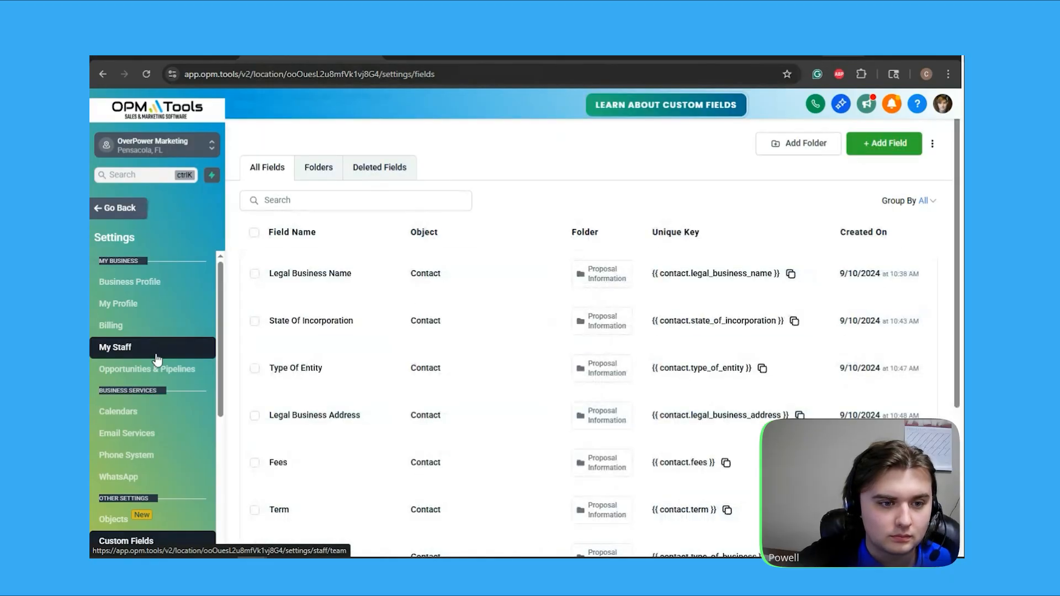
# Step: Start a new custom field of type Dropdown (Multiple) and name it "Where did you hear us from?"
pyautogui.click(882, 143)
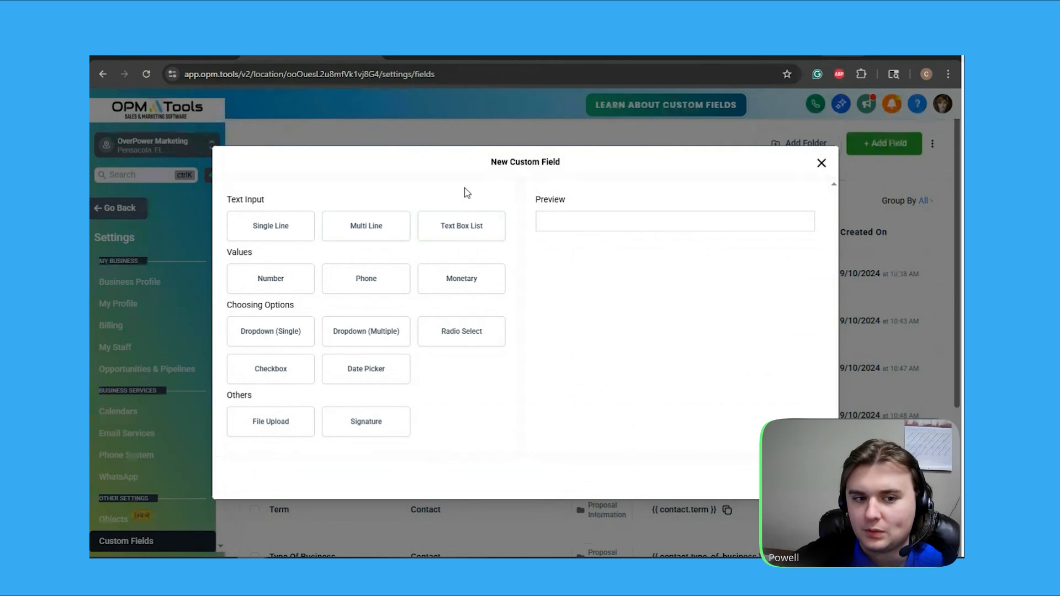
pyautogui.click(376, 338)
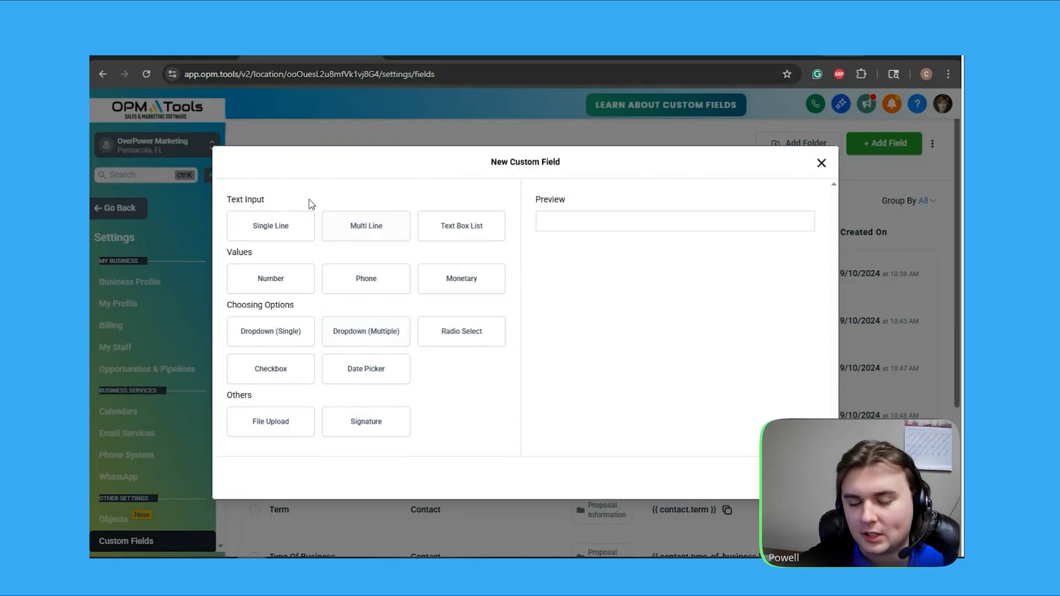
pyautogui.click(370, 326)
pyautogui.click(796, 478)
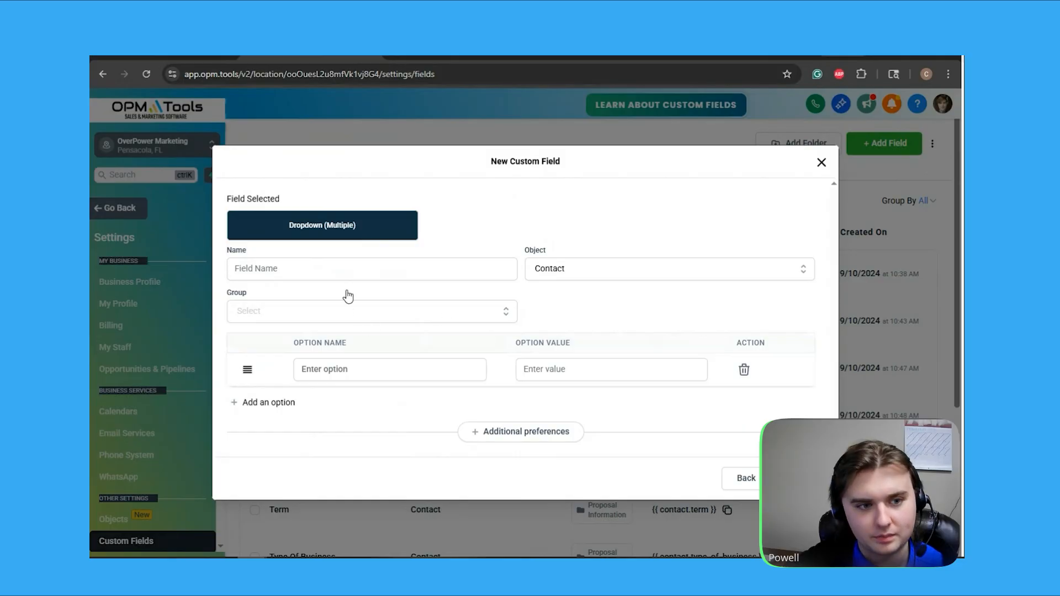
pyautogui.click(319, 268)
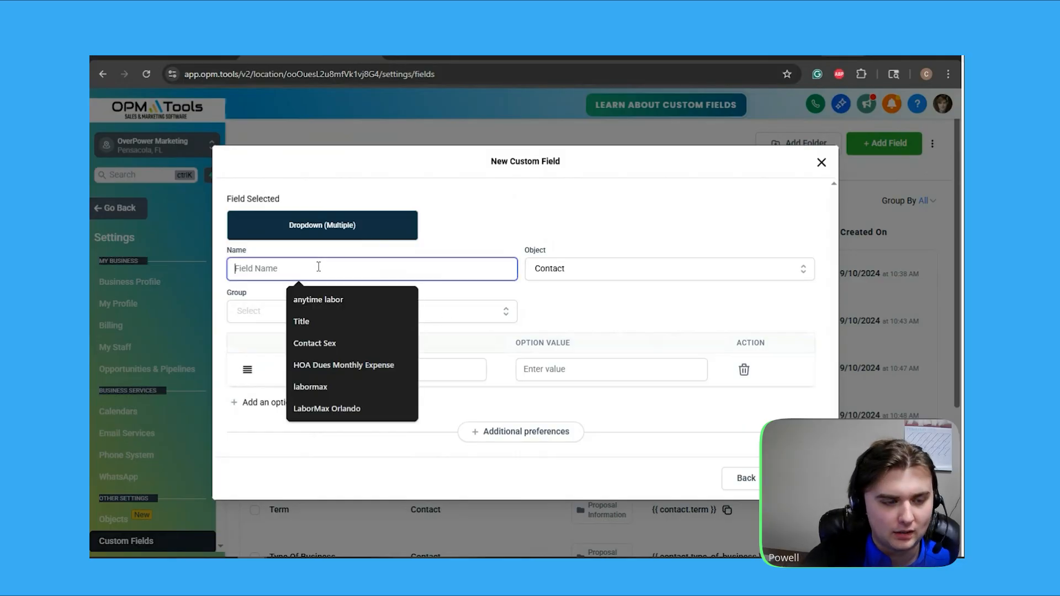
pyautogui.write('Where did you hear us from?')
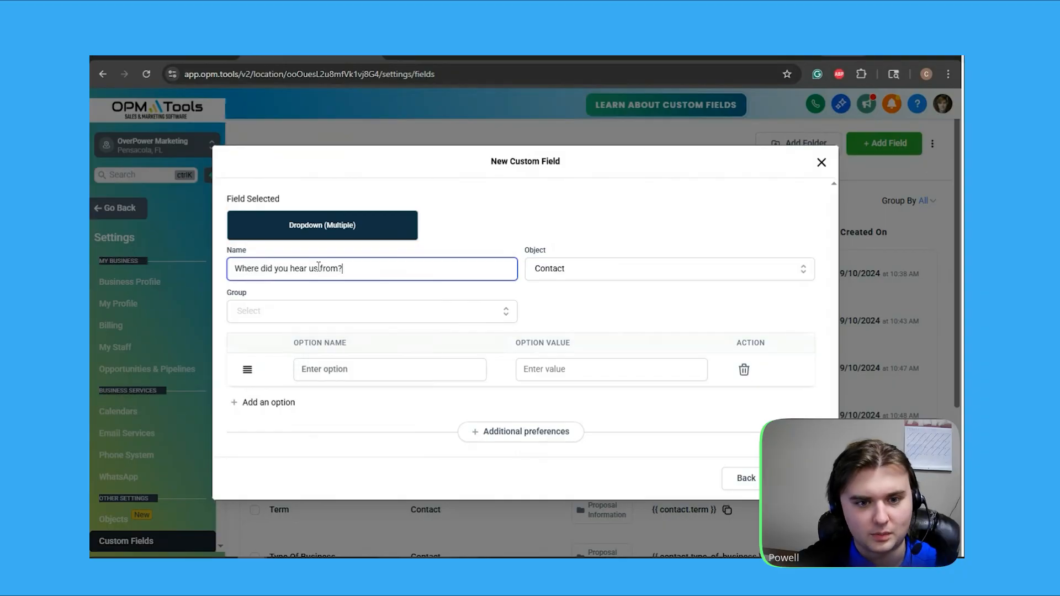
# Step: Keep Contact as the custom field's object and assign the field to the General Info group
pyautogui.click(553, 287)
pyautogui.click(555, 272)
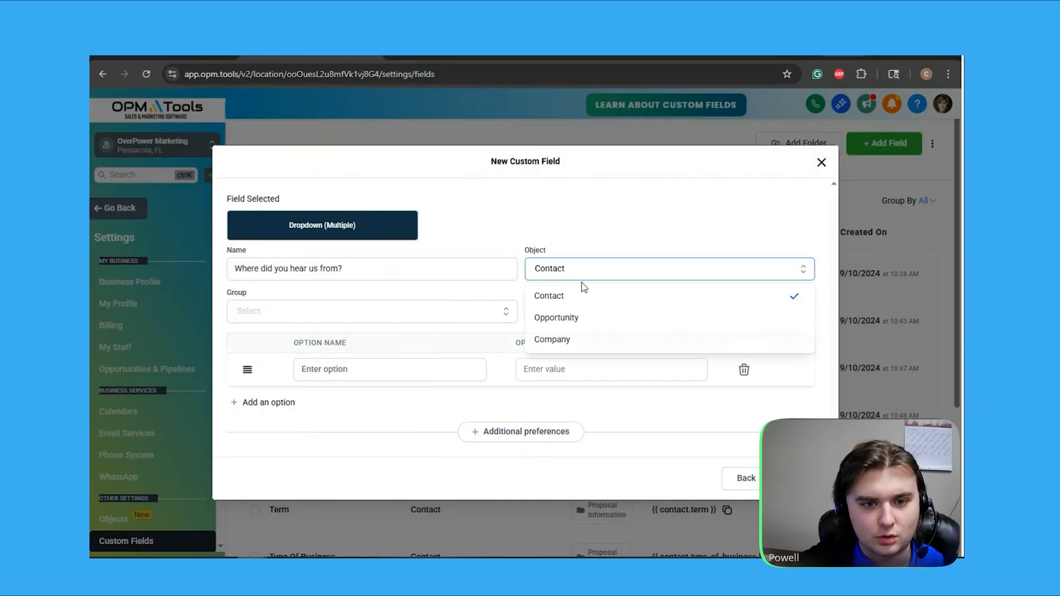
pyautogui.click(611, 220)
pyautogui.click(384, 307)
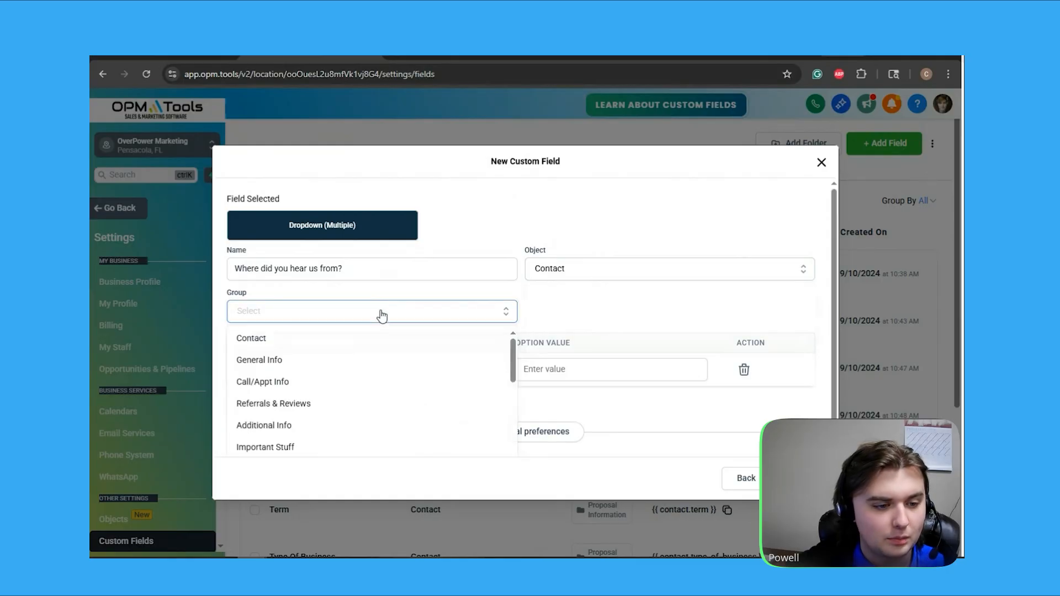
pyautogui.click(333, 365)
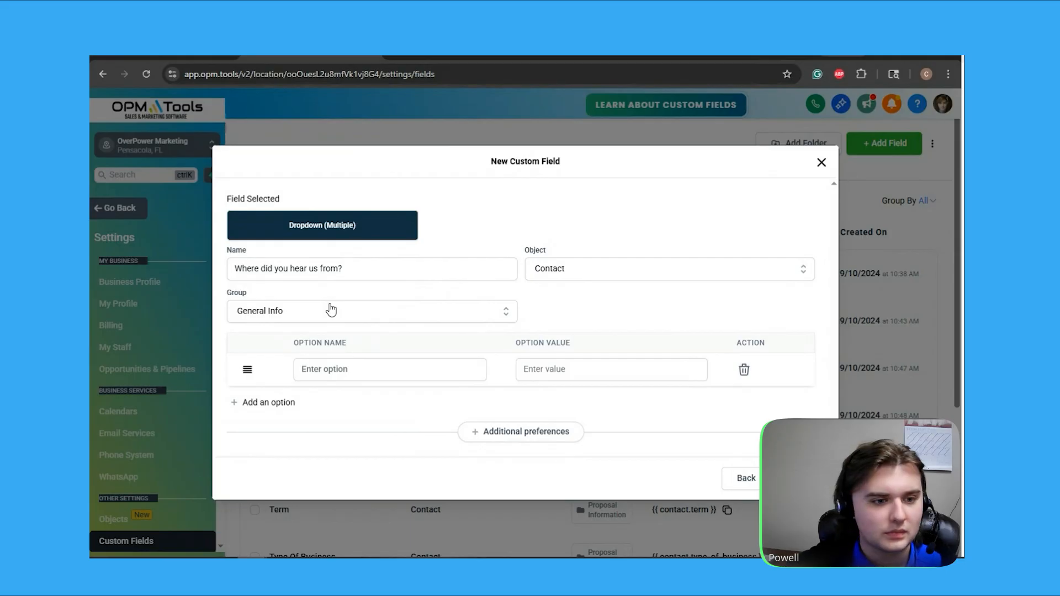
# Step: Enter Youtube and Facebook as the first two options of the dropdown field
pyautogui.click(340, 366)
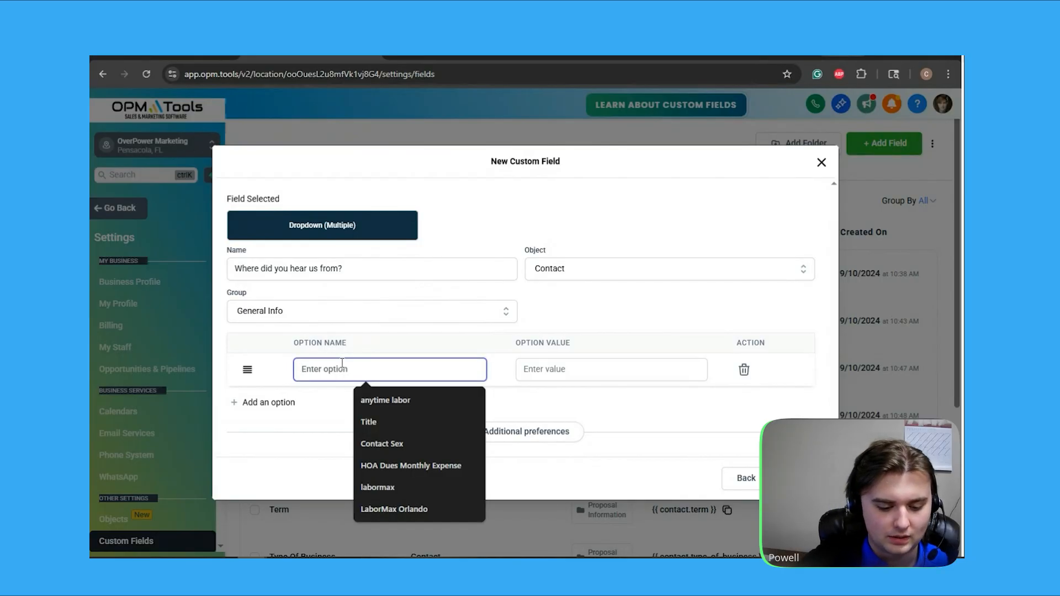
pyautogui.write('Youtube')
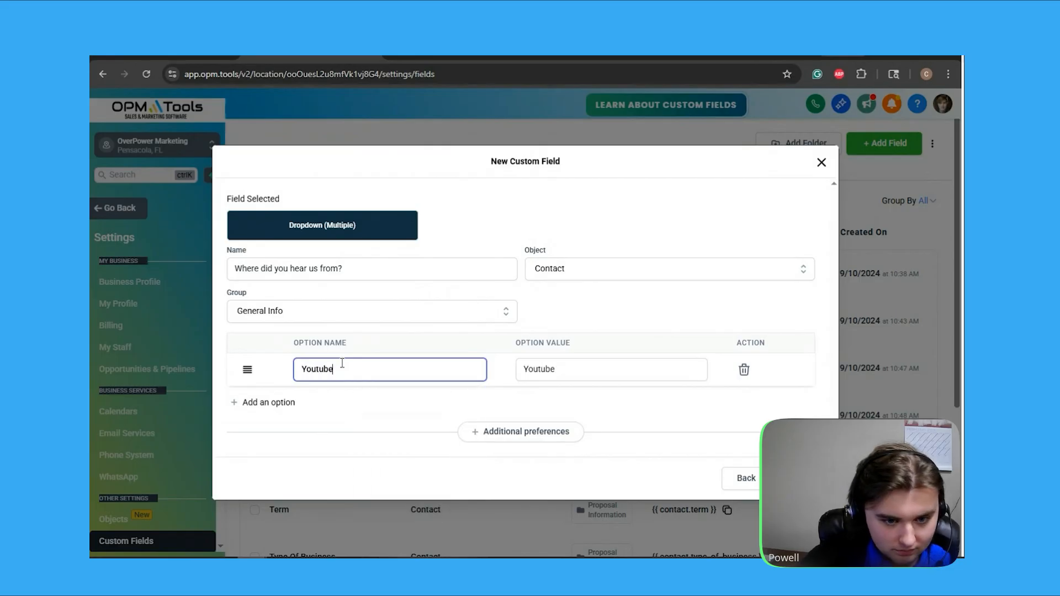
pyautogui.click(291, 403)
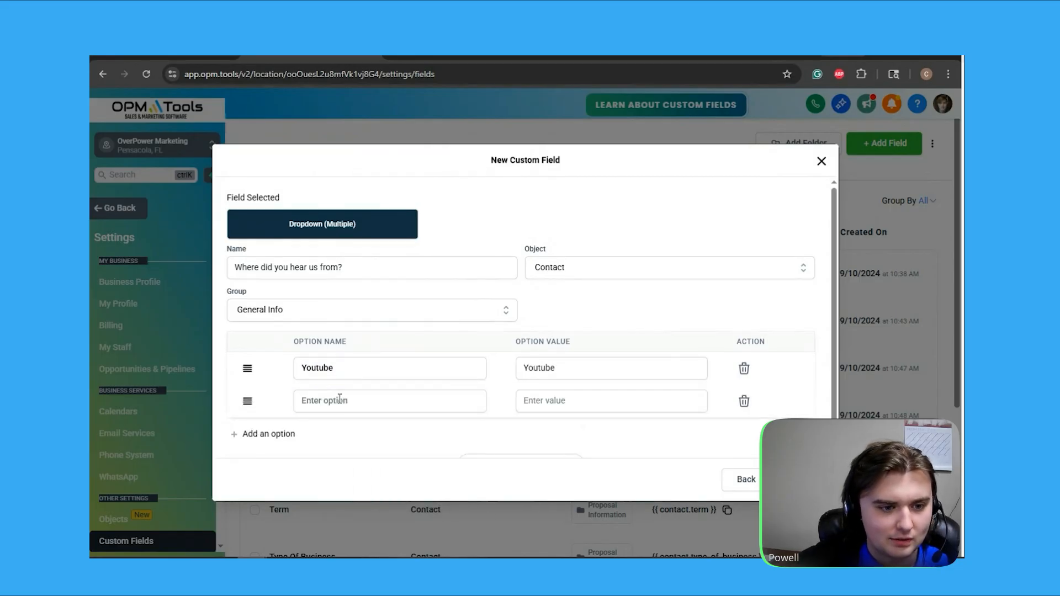
pyautogui.click(339, 399)
pyautogui.write('Facebook')
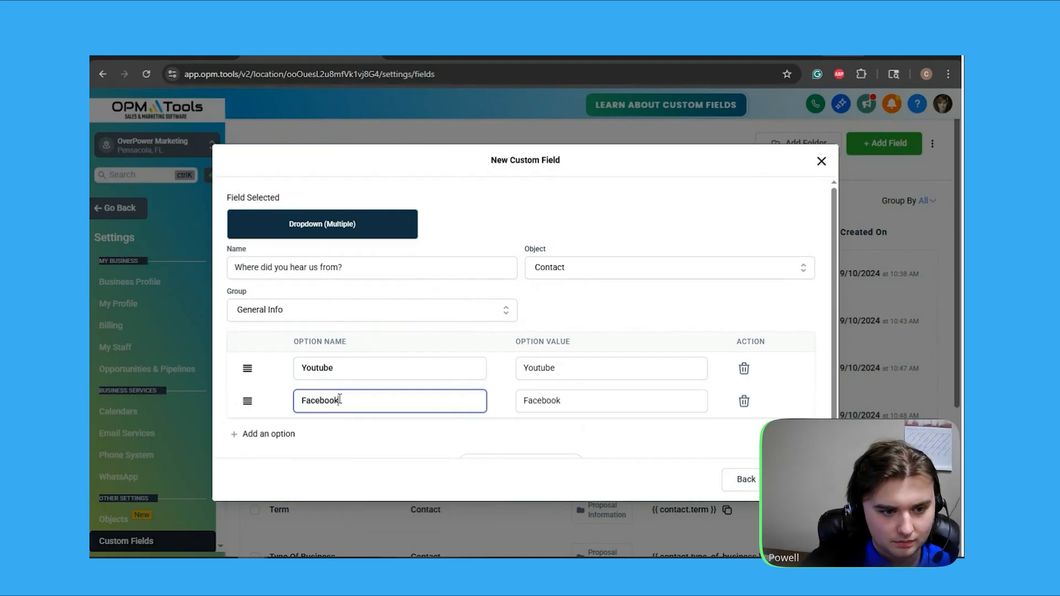
# Step: Add two more dropdown options, Instagram and Other, to the custom field
pyautogui.click(293, 433)
pyautogui.click(331, 434)
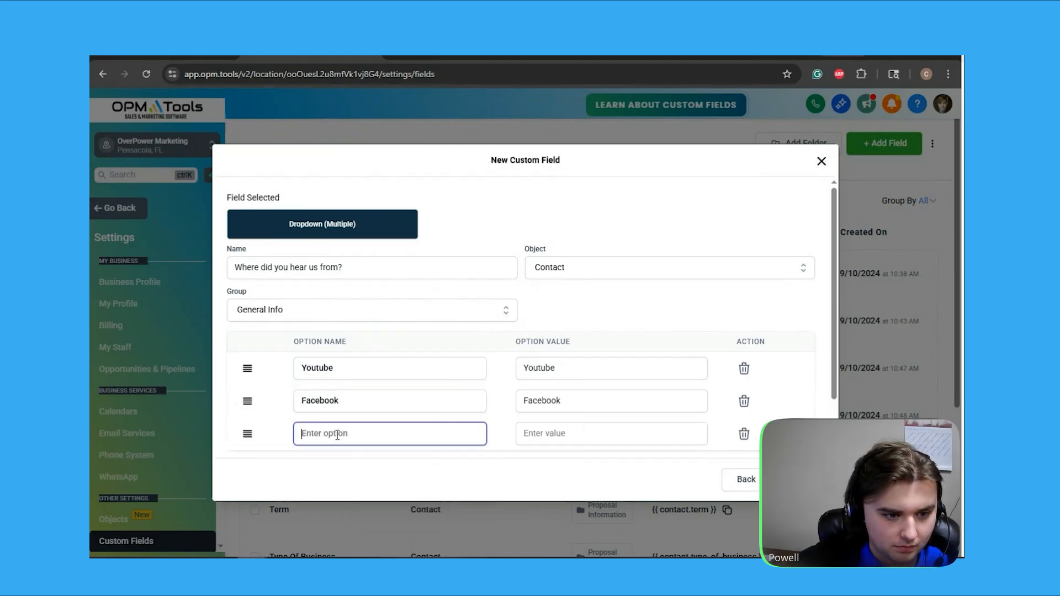
pyautogui.write('Instagram')
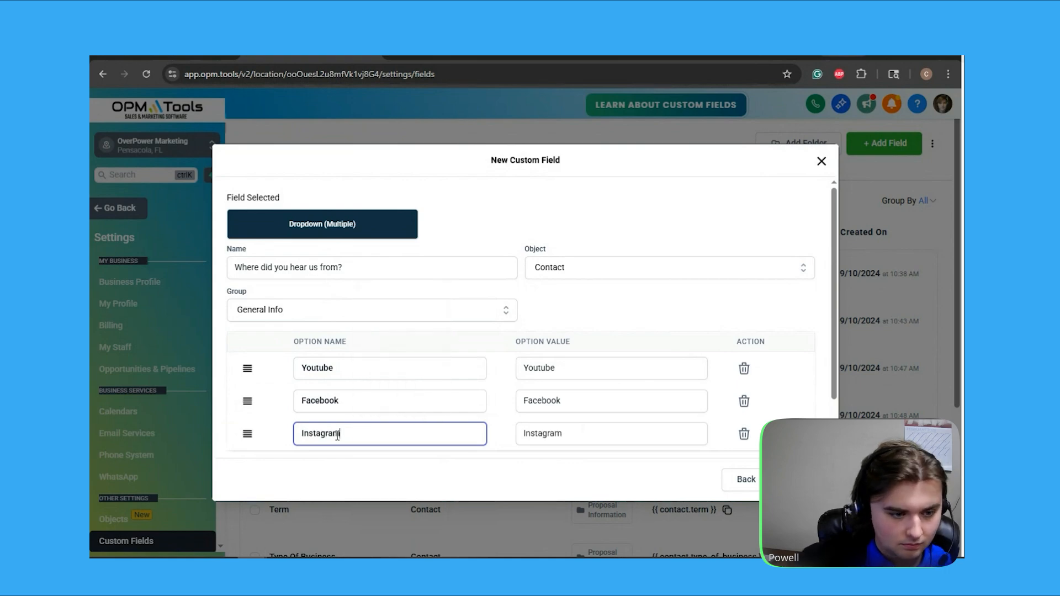
pyautogui.scroll(-1, 355, 457)
pyautogui.scroll(-1, 355, 458)
pyautogui.click(283, 406)
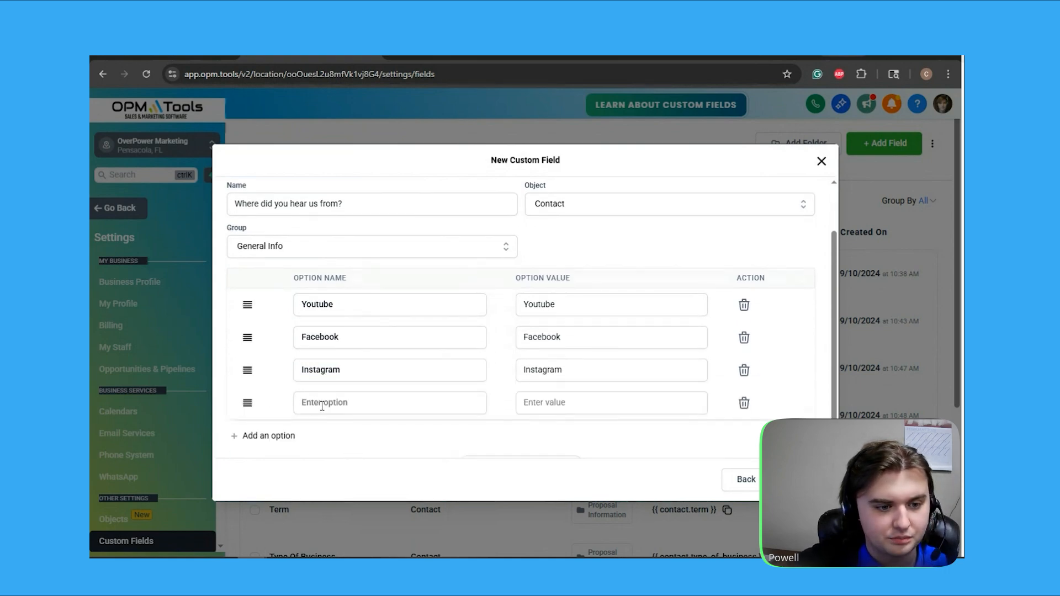
pyautogui.click(324, 405)
pyautogui.write('Other')
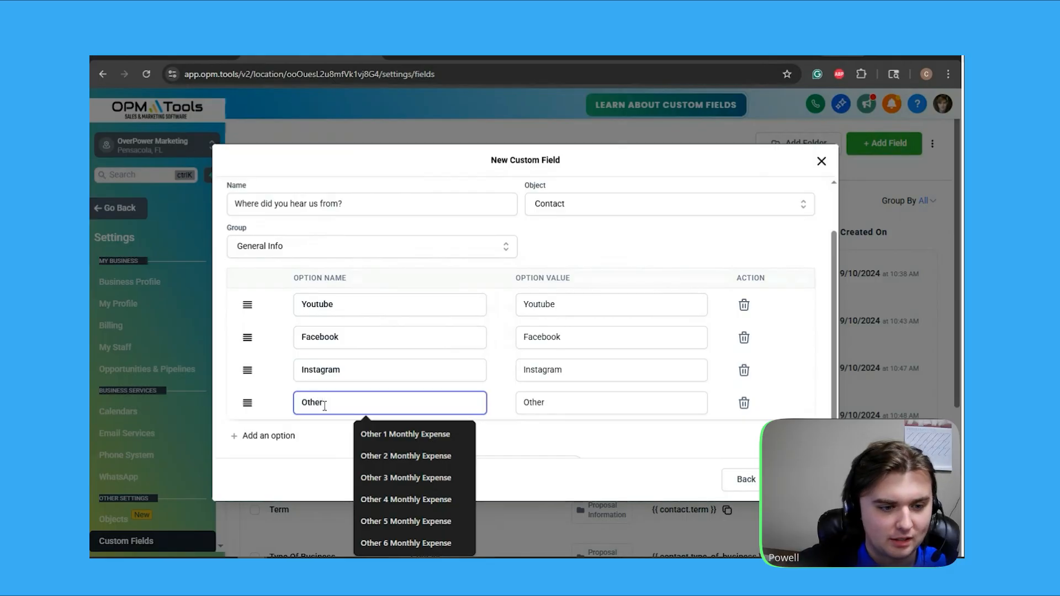
pyautogui.click(526, 439)
pyautogui.scroll(-1, 536, 431)
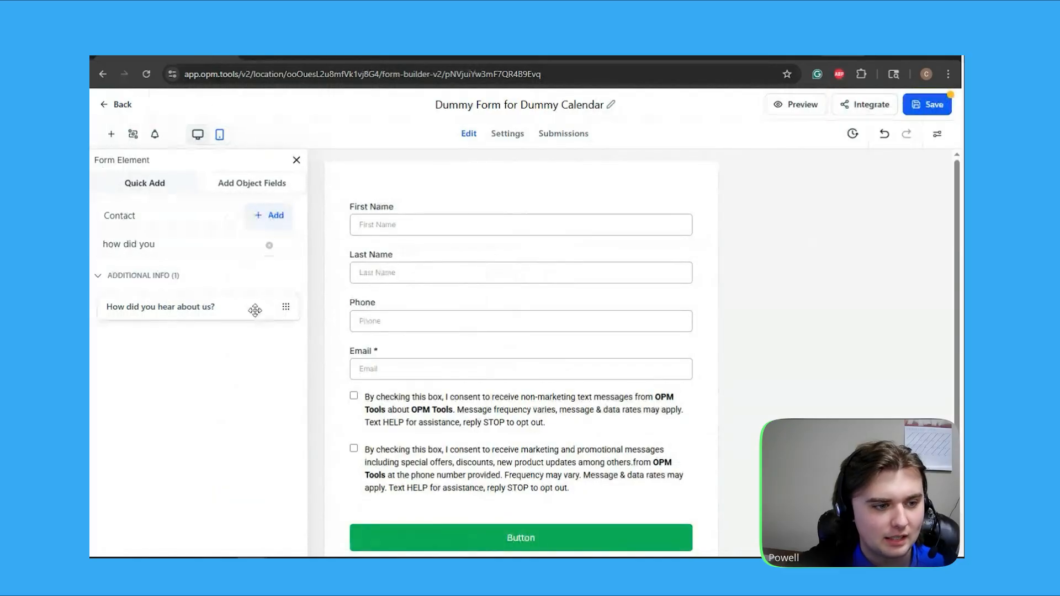
# Step: Place the existing "How did you hear about us?" field below Email in the dummy calendar form and save the form
pyautogui.moveTo(205, 307); pyautogui.dragTo(479, 409)
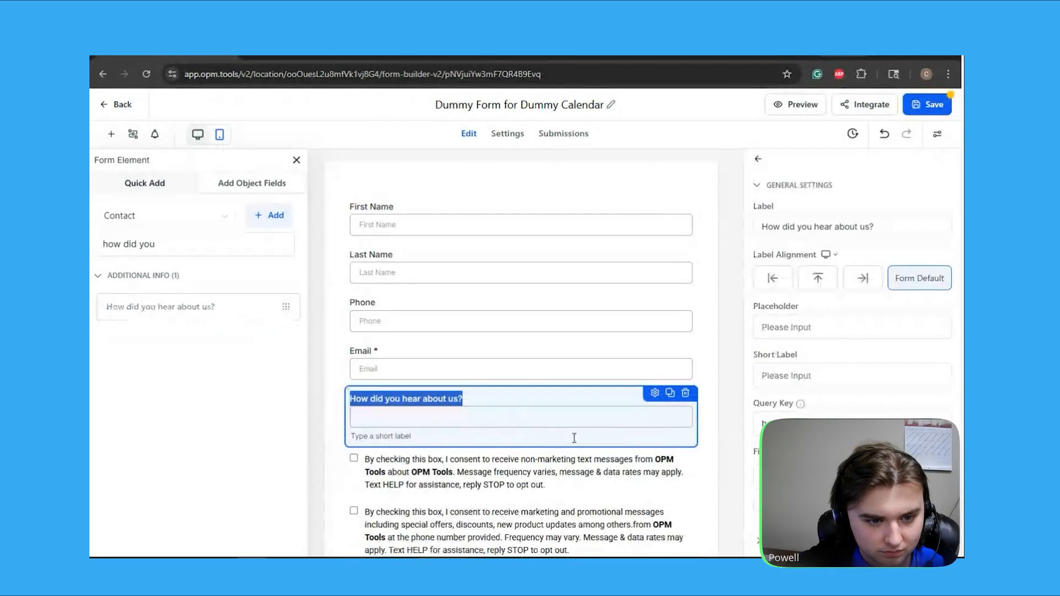
pyautogui.click(729, 370)
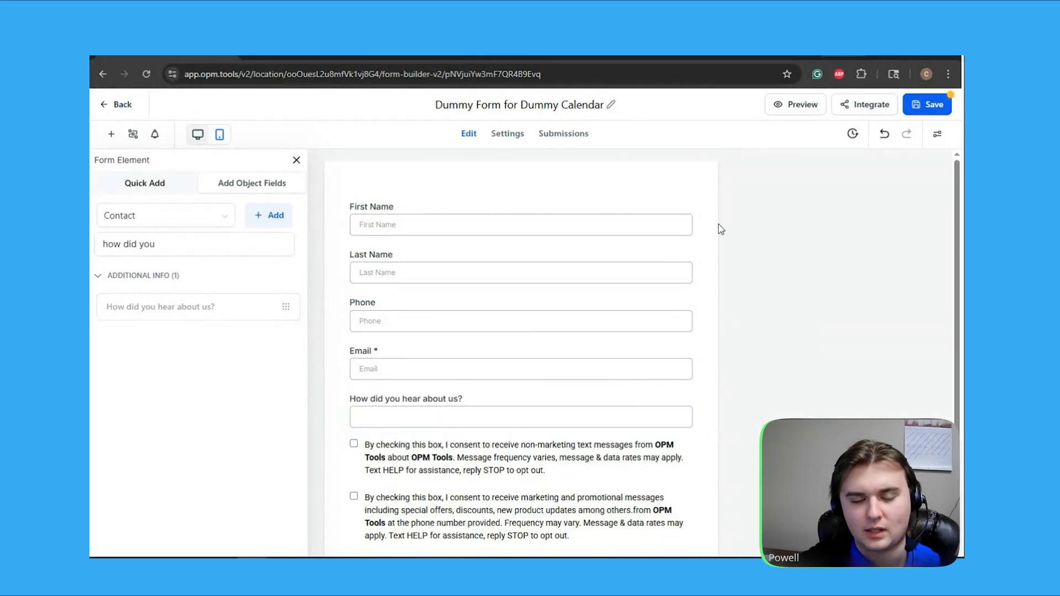
pyautogui.click(930, 106)
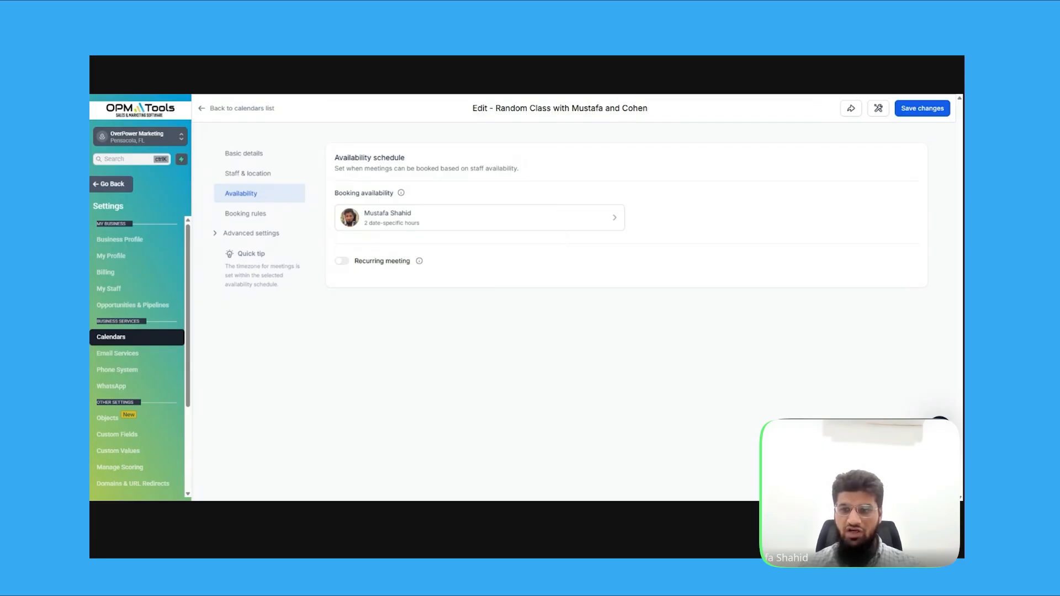
# Step: Check the date-specific hours set in the assigned staff member's booking availability
pyautogui.click(558, 225)
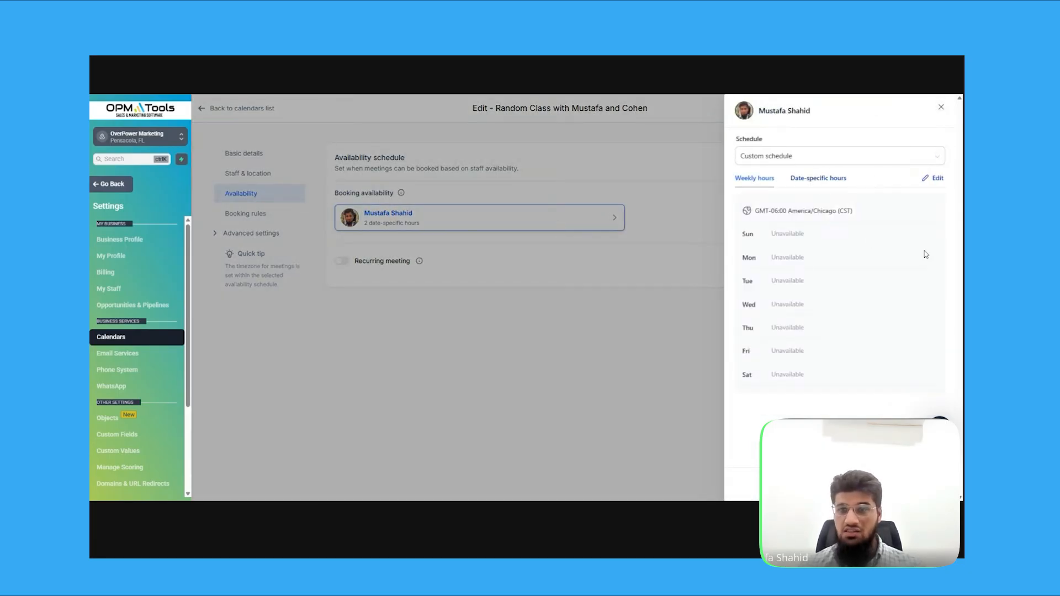
pyautogui.click(822, 178)
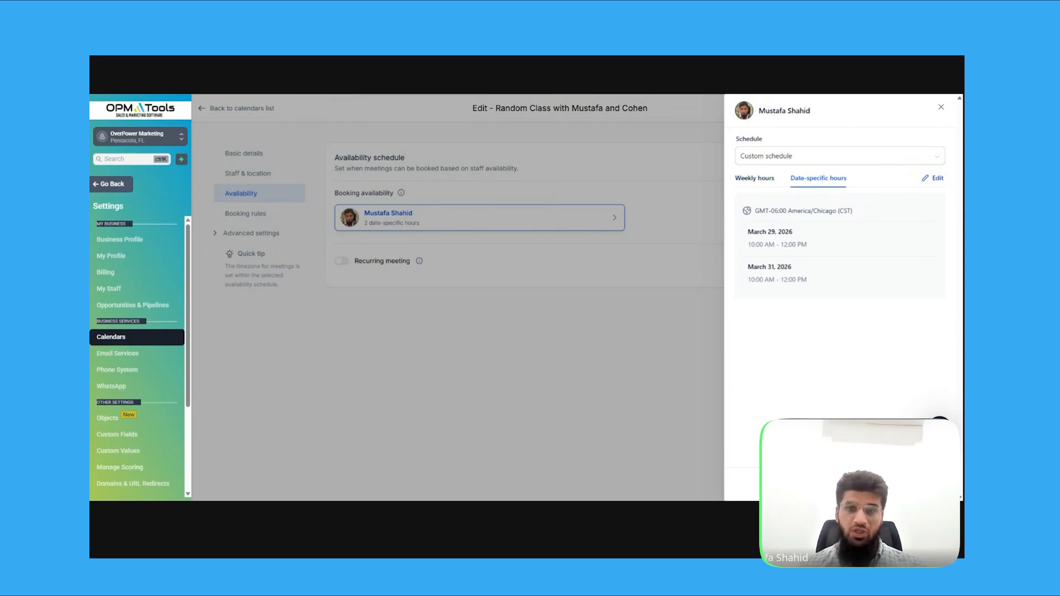
pyautogui.click(942, 107)
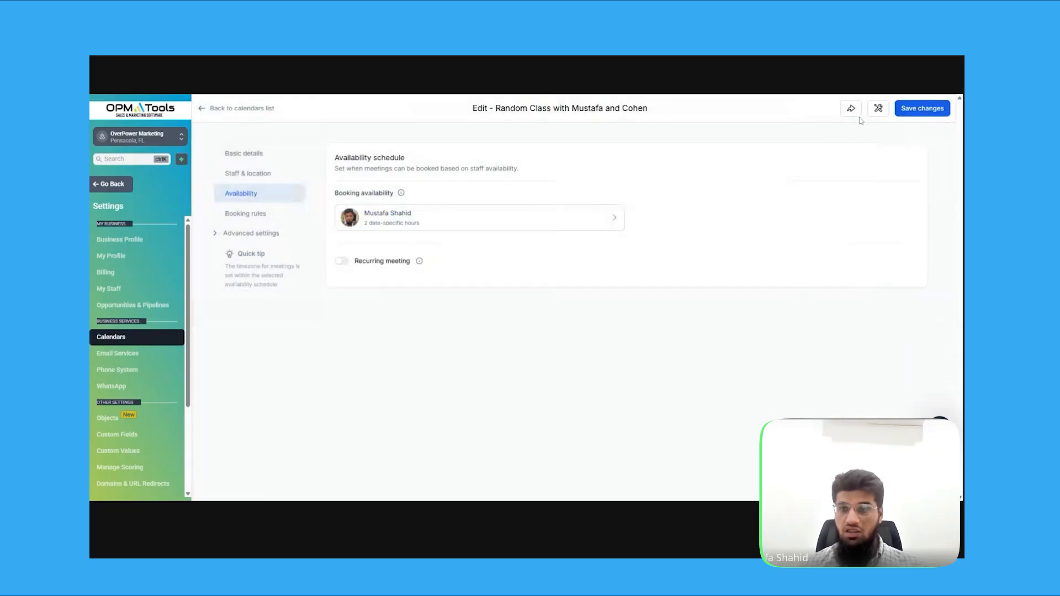
# Step: Preview the class's public booking page and check the time slots offered on March 29 and 31, 2026
pyautogui.click(840, 109)
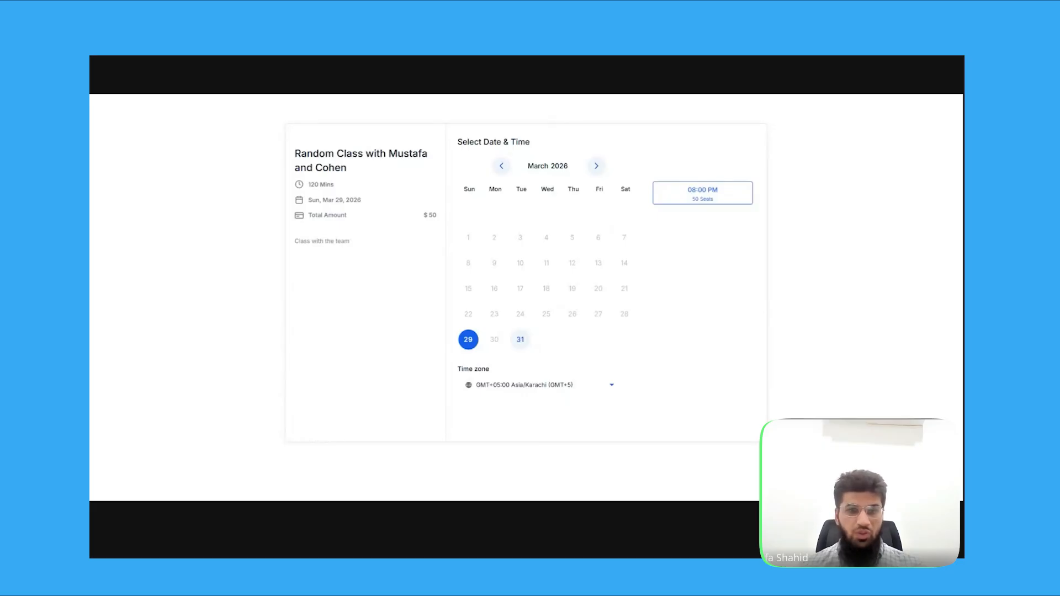
pyautogui.click(521, 339)
pyautogui.click(468, 339)
pyautogui.click(522, 340)
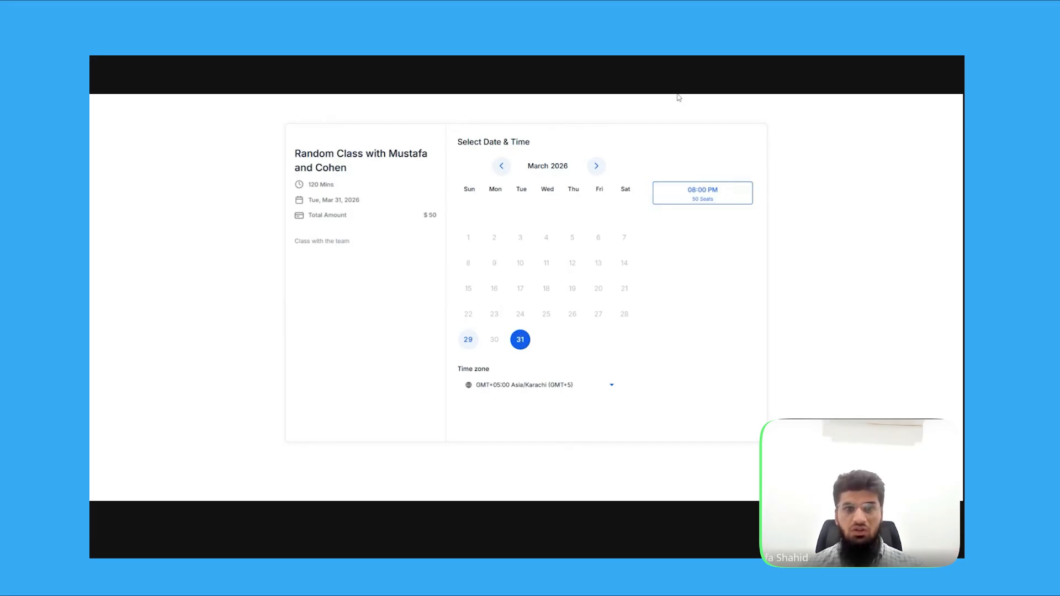
pyautogui.click(676, 63)
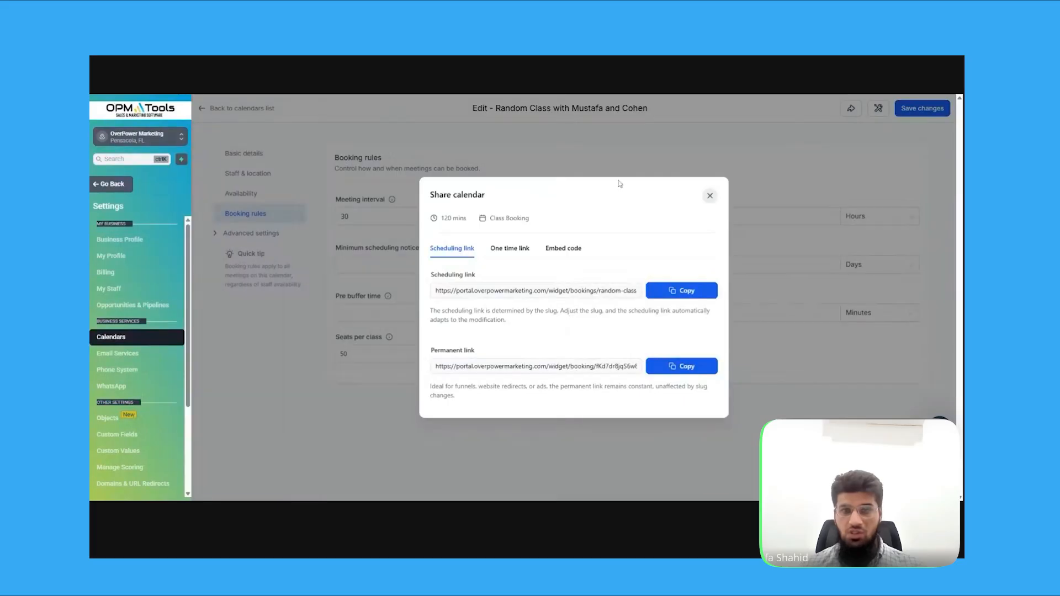
pyautogui.click(709, 196)
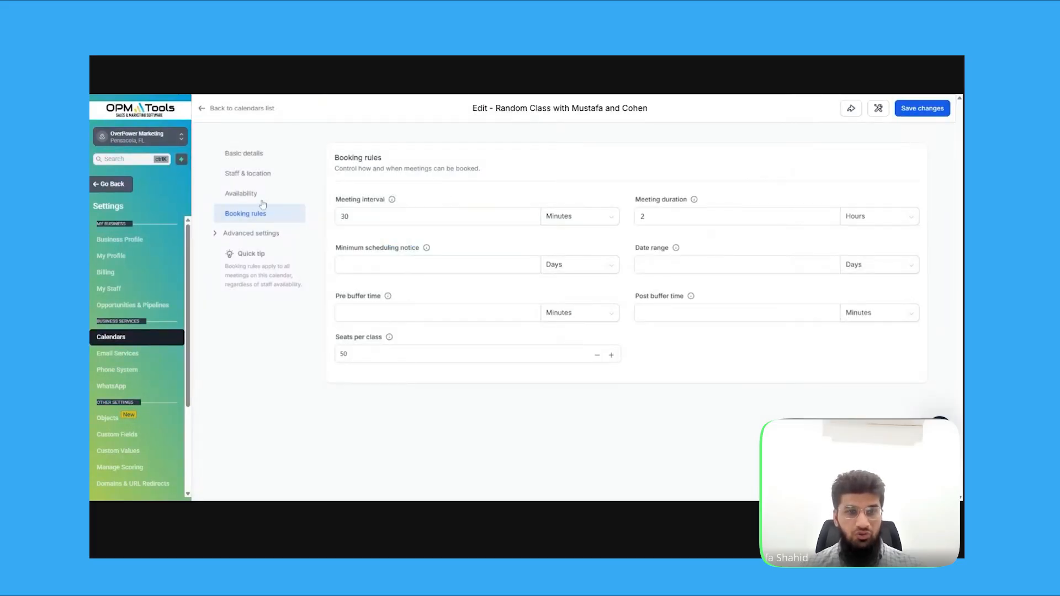
# Step: Assign Dummy Form for Dummy Calendar as the class calendar's booking form and save the calendar
pyautogui.click(215, 233)
pyautogui.click(267, 254)
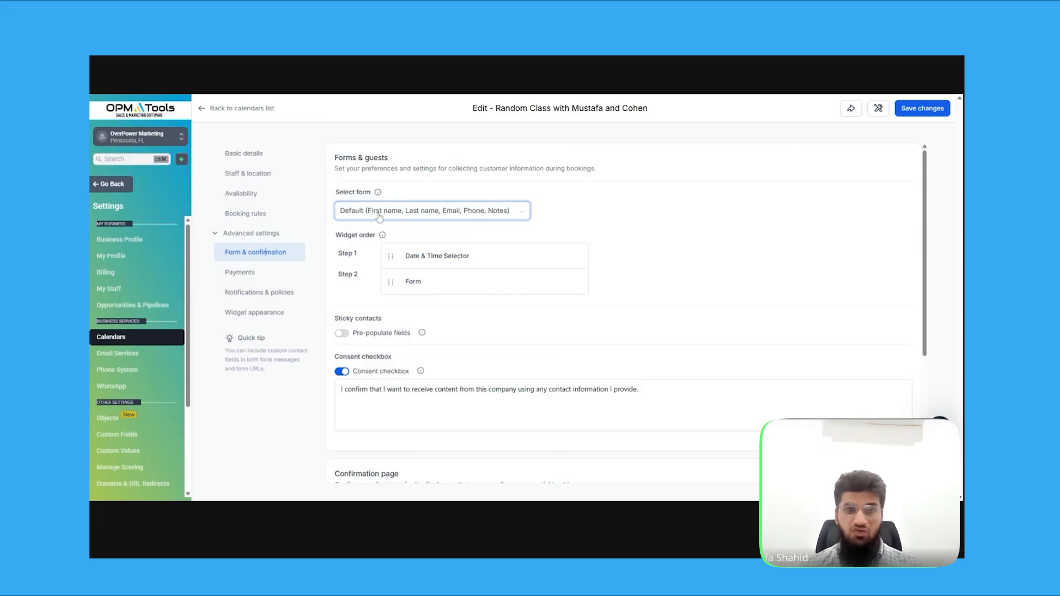
pyautogui.click(513, 215)
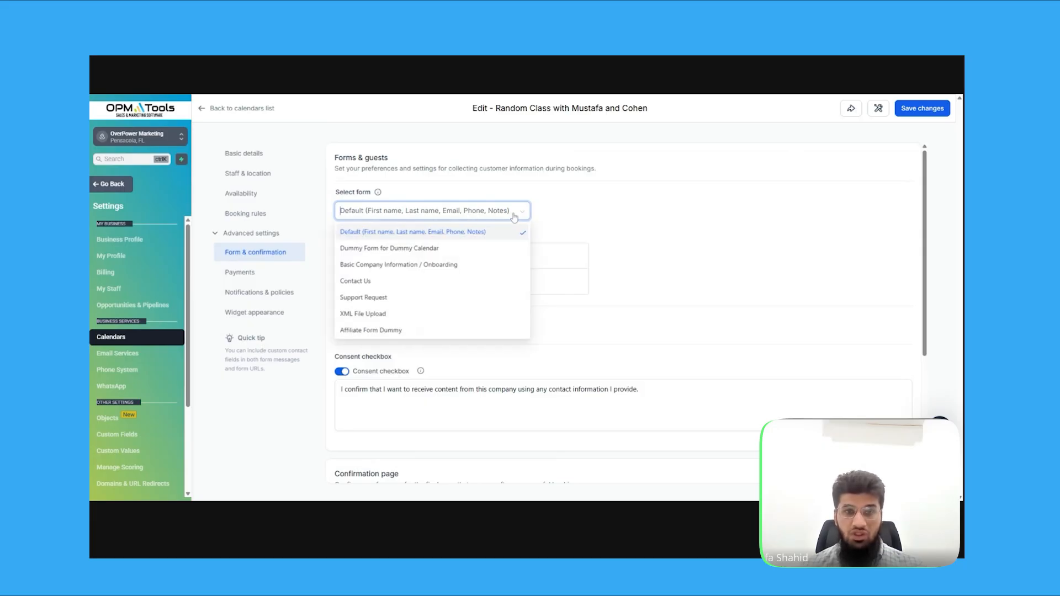
pyautogui.click(440, 249)
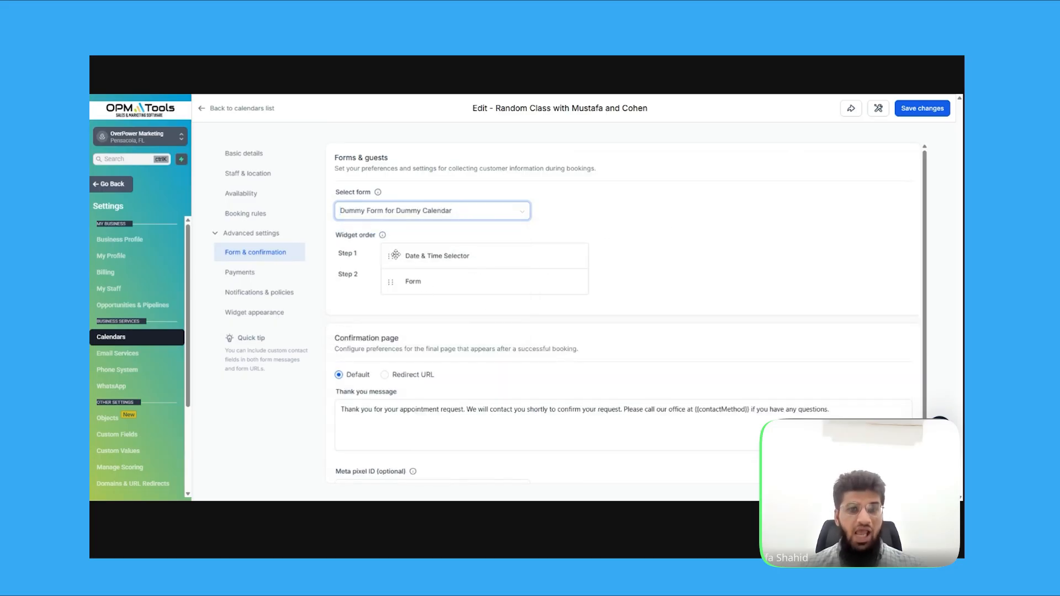
pyautogui.click(172, 266)
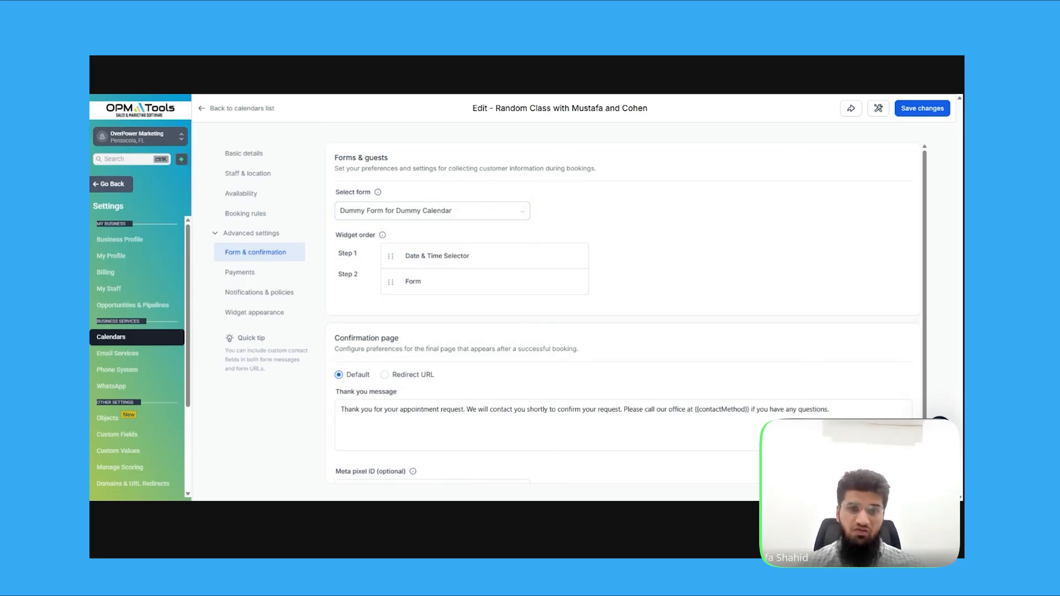
pyautogui.scroll(-2, 539, 262)
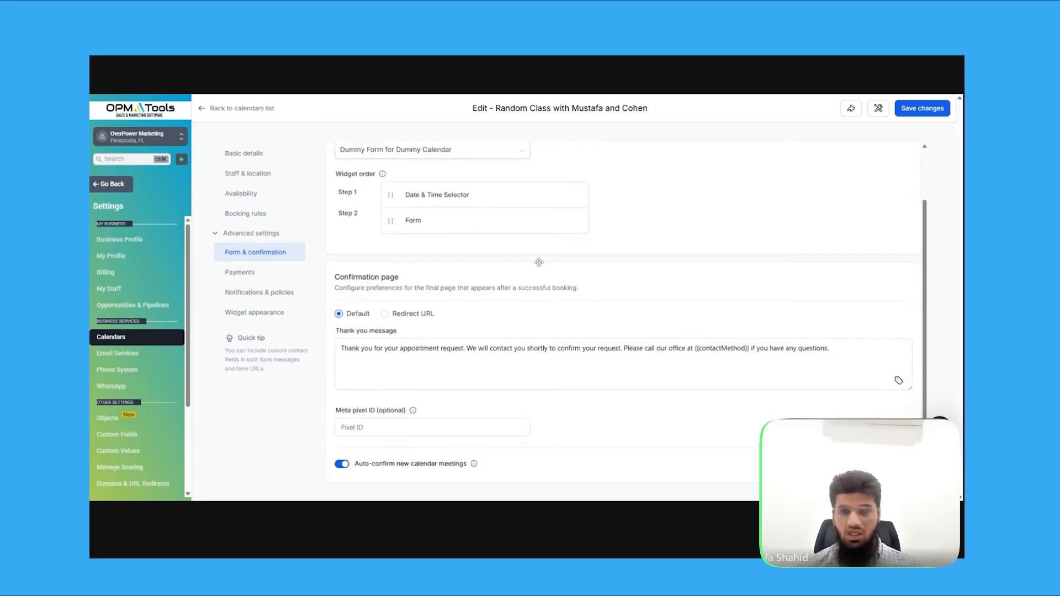
pyautogui.click(921, 112)
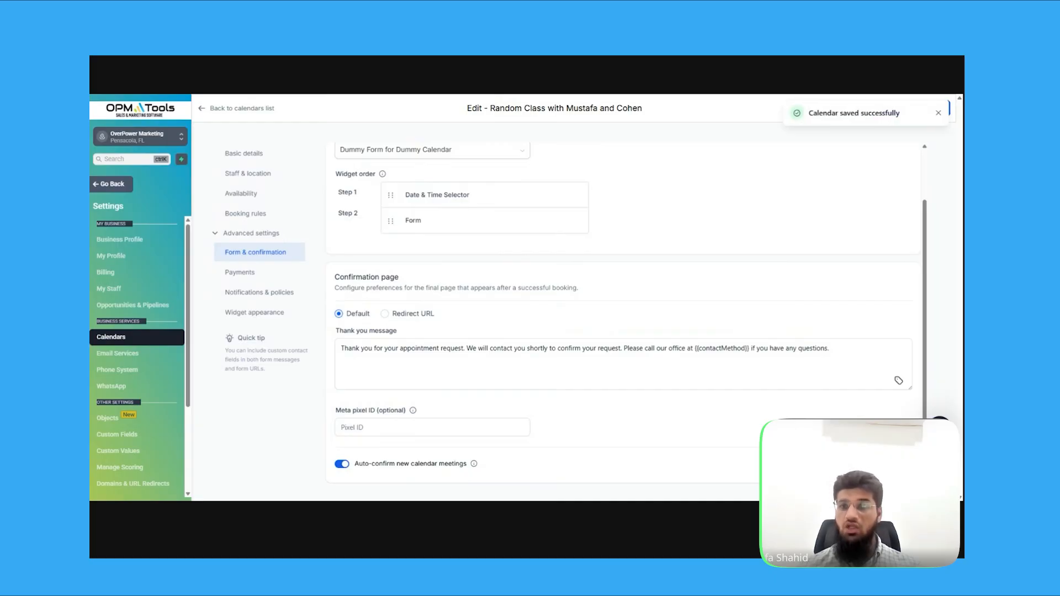
# Step: Review the calendar's payment settings and the confirmation page's thank you message, saving the calendar along the way
pyautogui.click(240, 273)
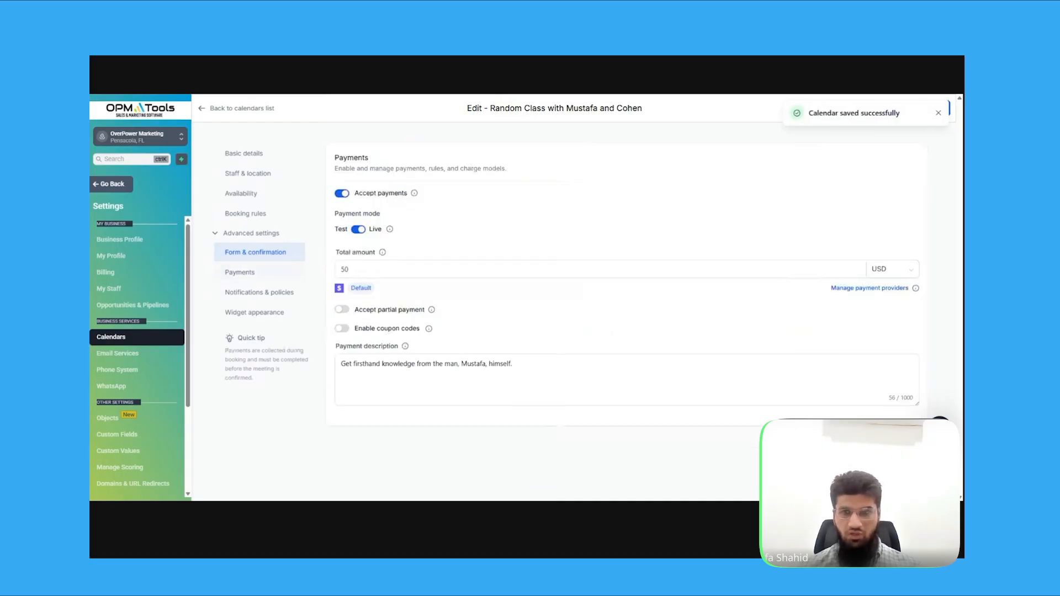
pyautogui.click(255, 251)
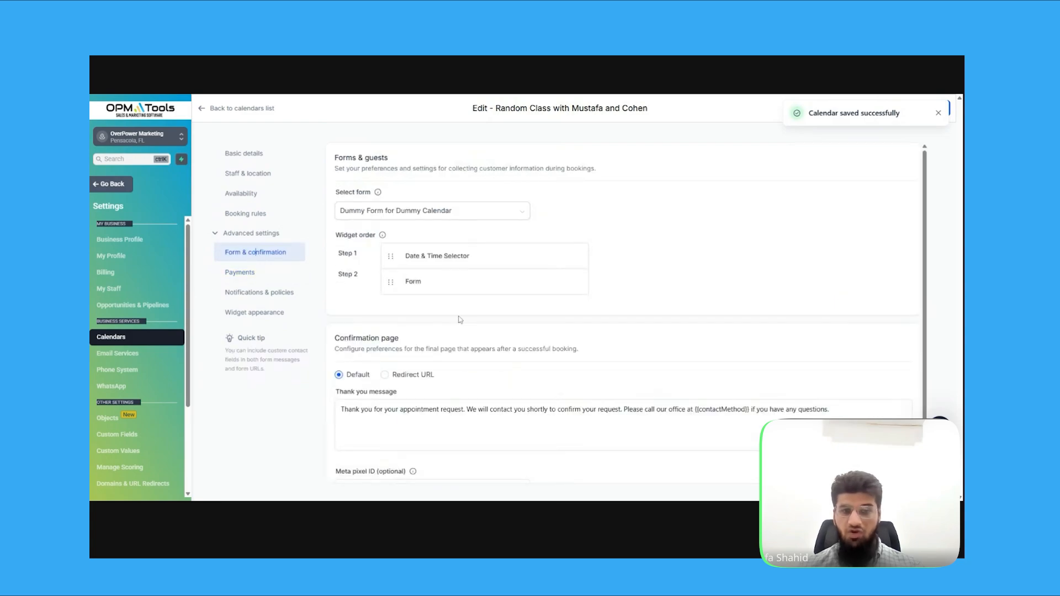
pyautogui.scroll(-2, 464, 325)
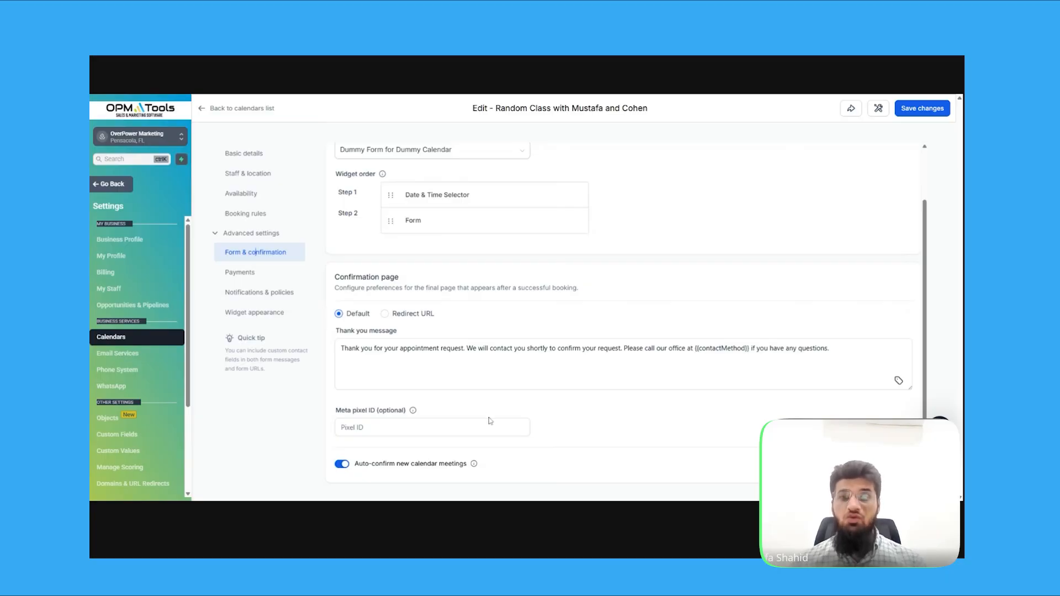
pyautogui.click(641, 359)
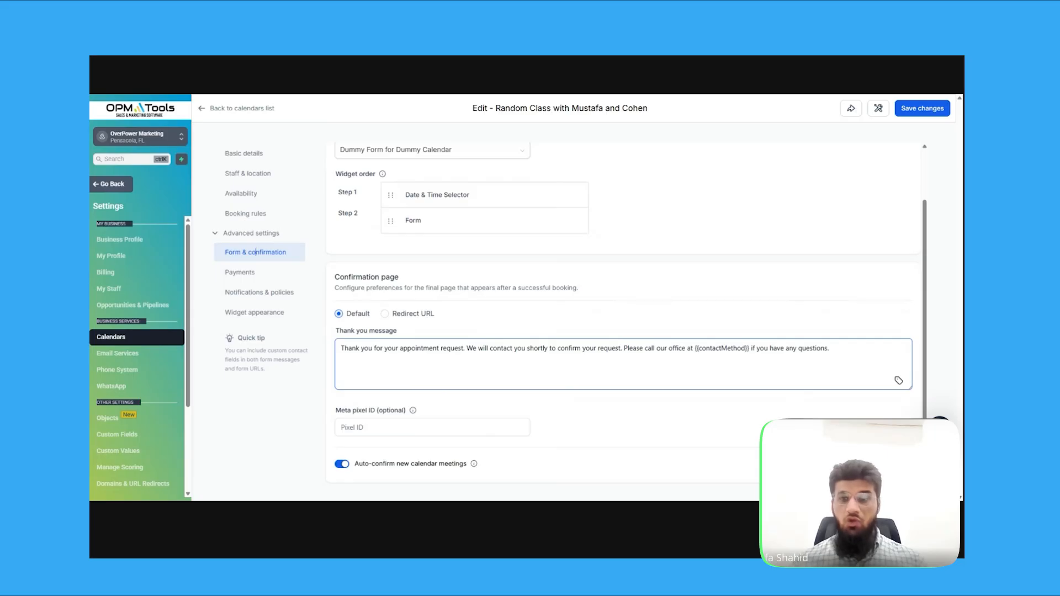
pyautogui.click(546, 330)
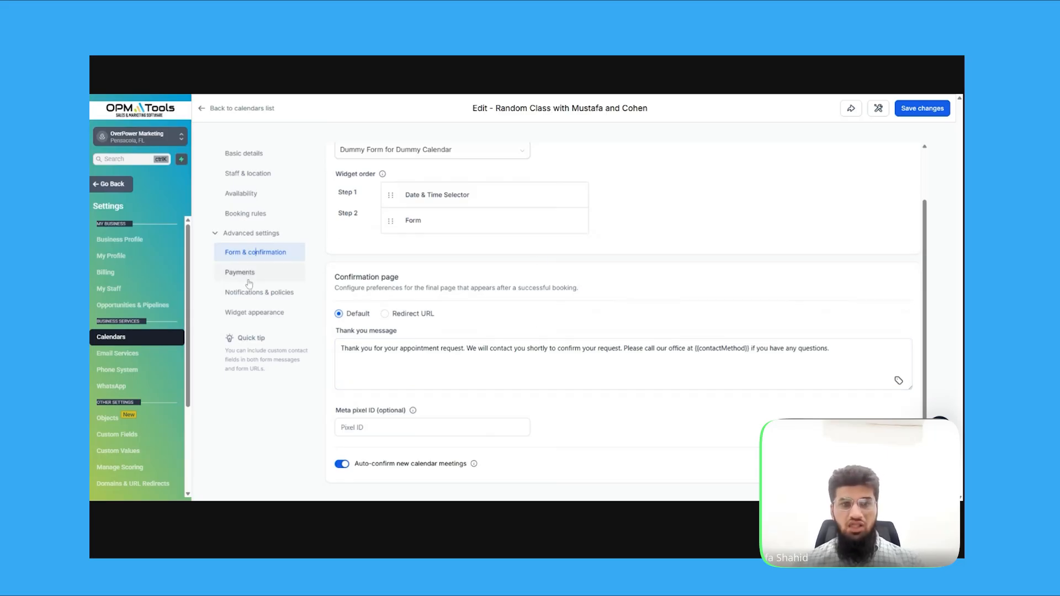
pyautogui.click(932, 107)
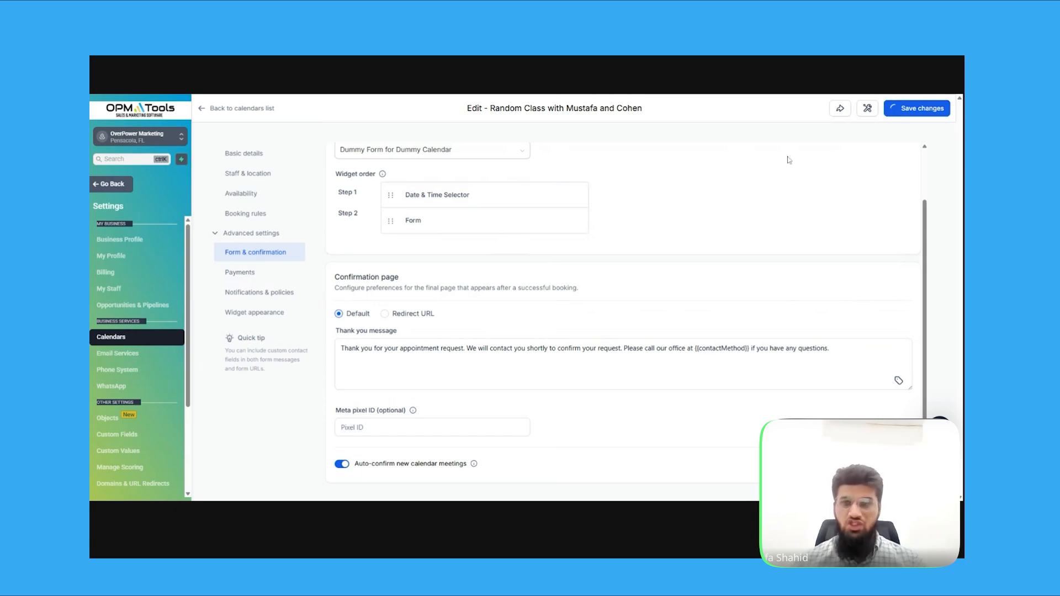
pyautogui.click(260, 276)
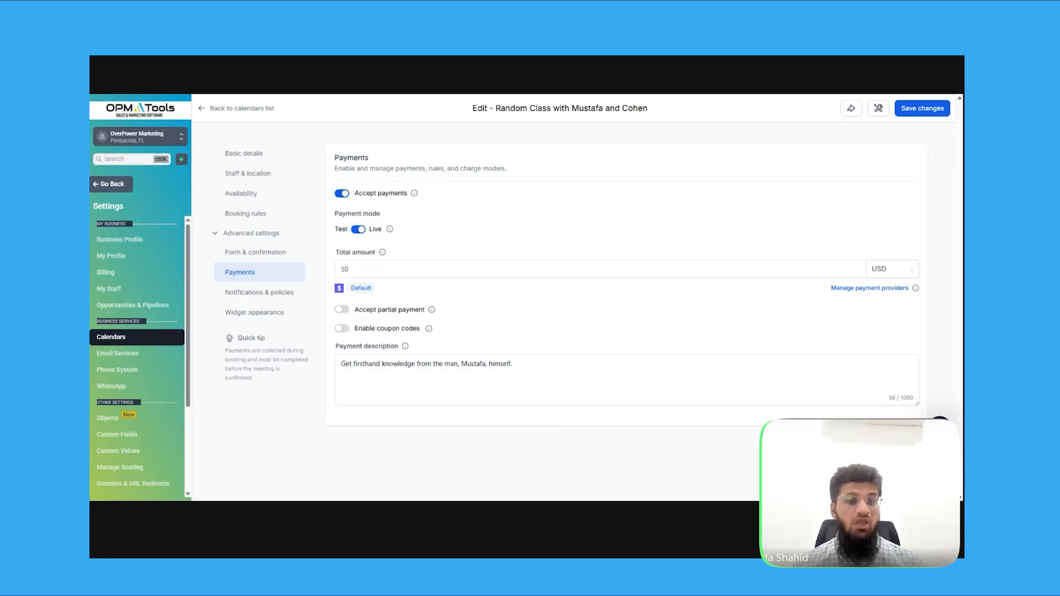
# Step: Enable the email notification for booked appointments with Confirmed status
pyautogui.click(279, 296)
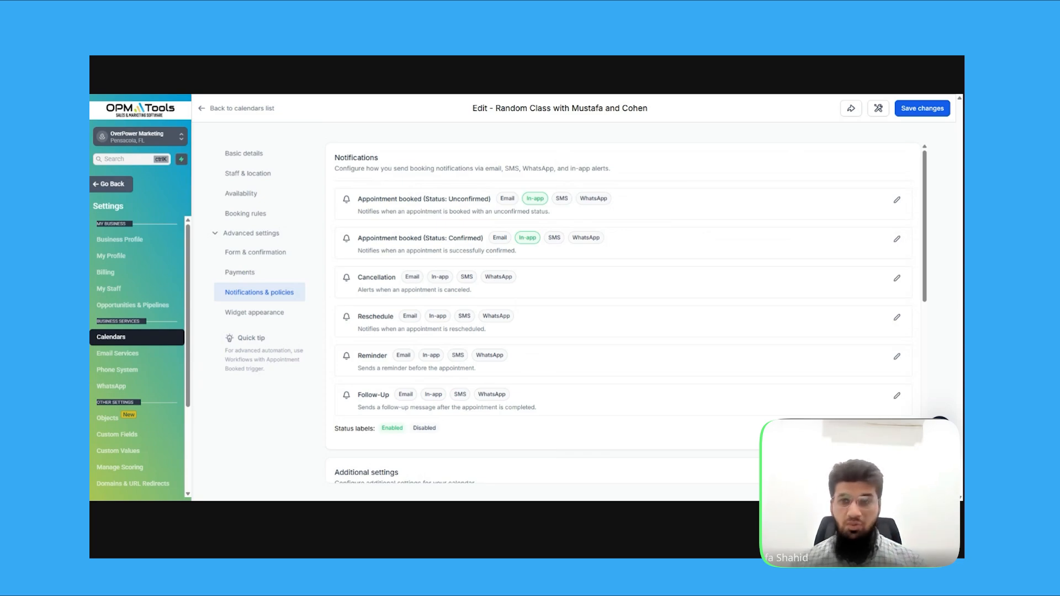
pyautogui.click(897, 238)
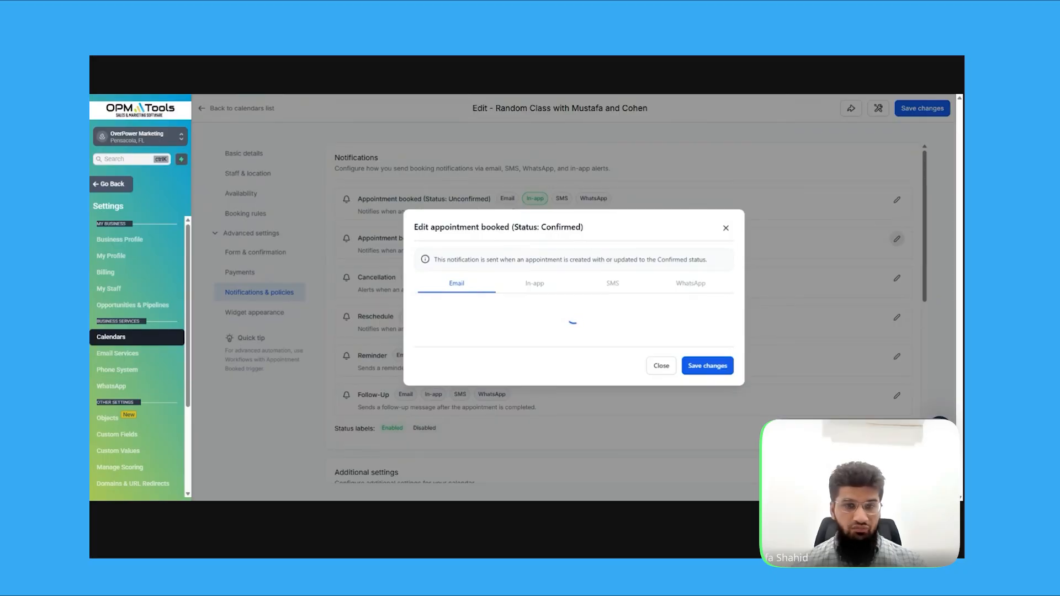
pyautogui.click(422, 269)
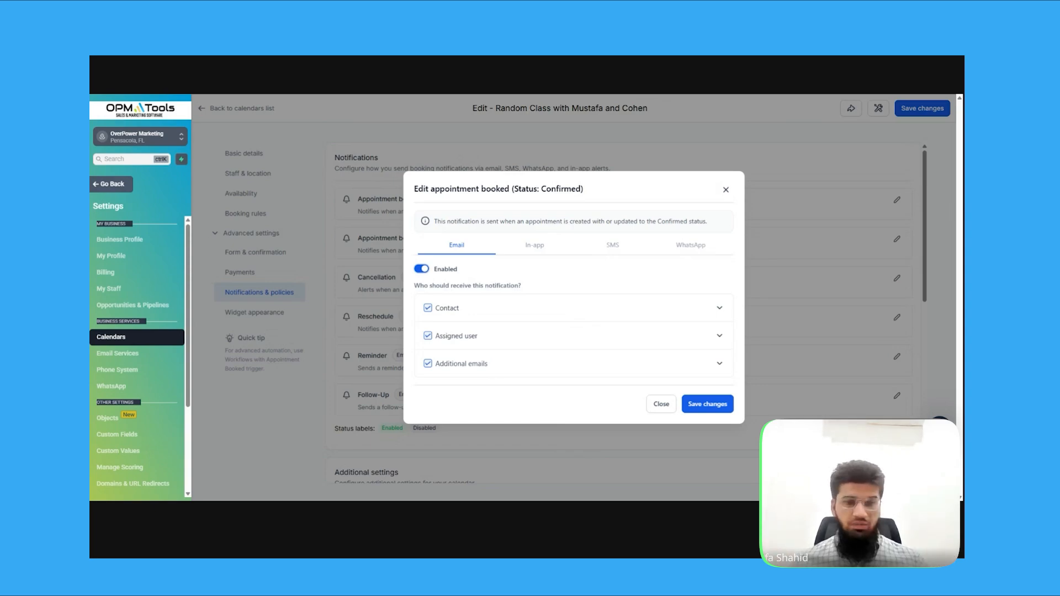
# Step: Review the contact email content and the in-app and SMS settings of the confirmed appointment notification
pyautogui.click(719, 308)
pyautogui.scroll(-3, 593, 275)
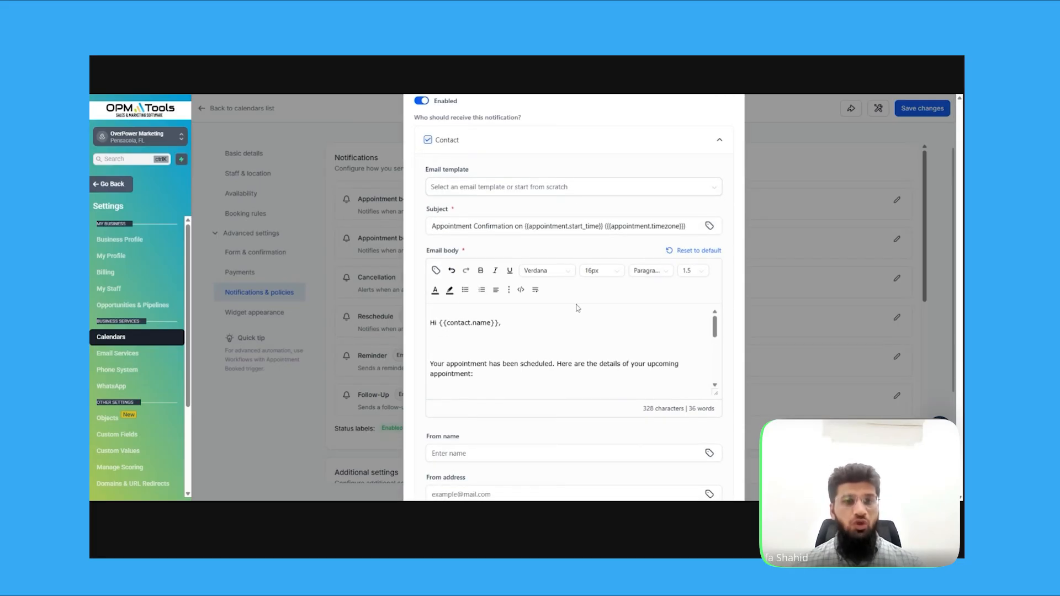
pyautogui.click(584, 225)
pyautogui.scroll(-4, 645, 246)
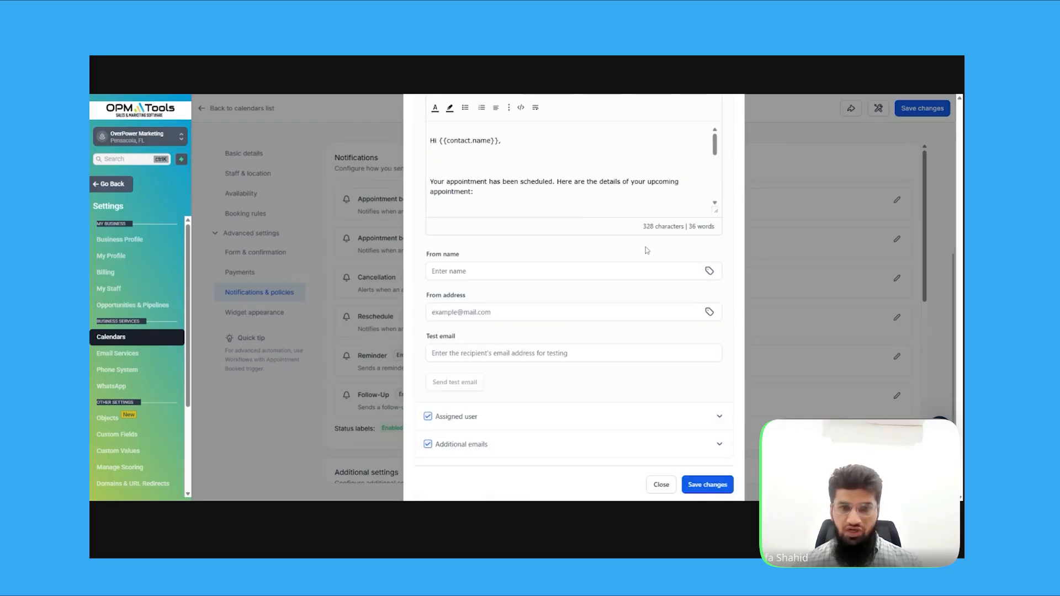
pyautogui.scroll(6, 645, 247)
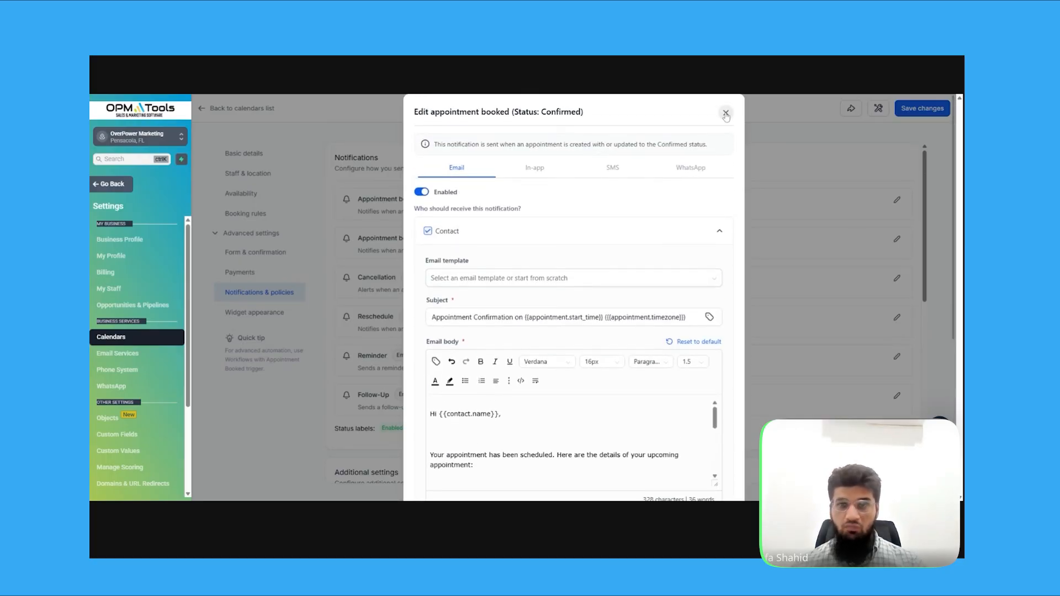
pyautogui.click(540, 170)
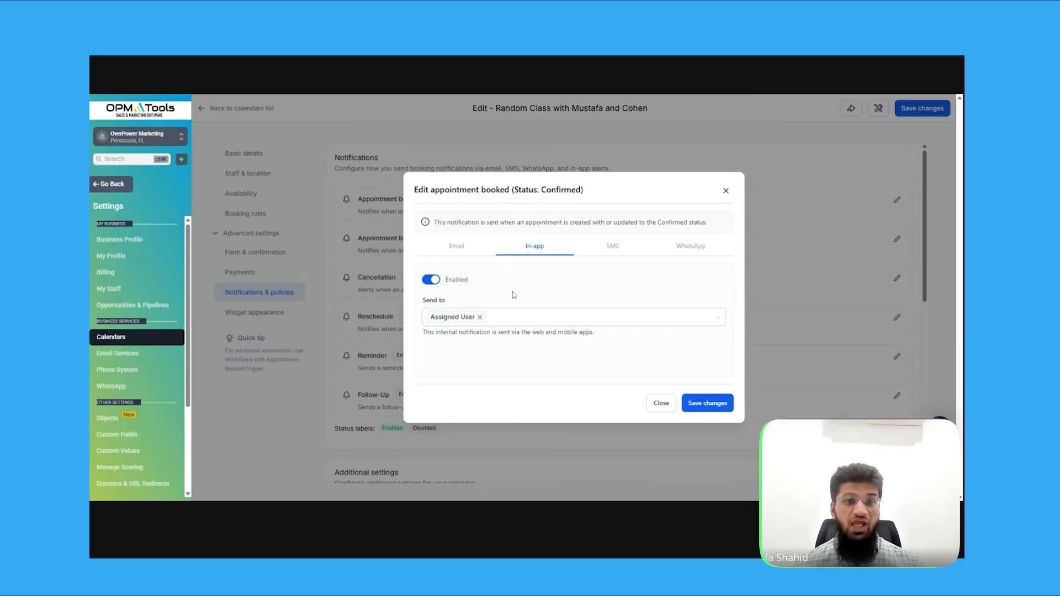
pyautogui.click(616, 253)
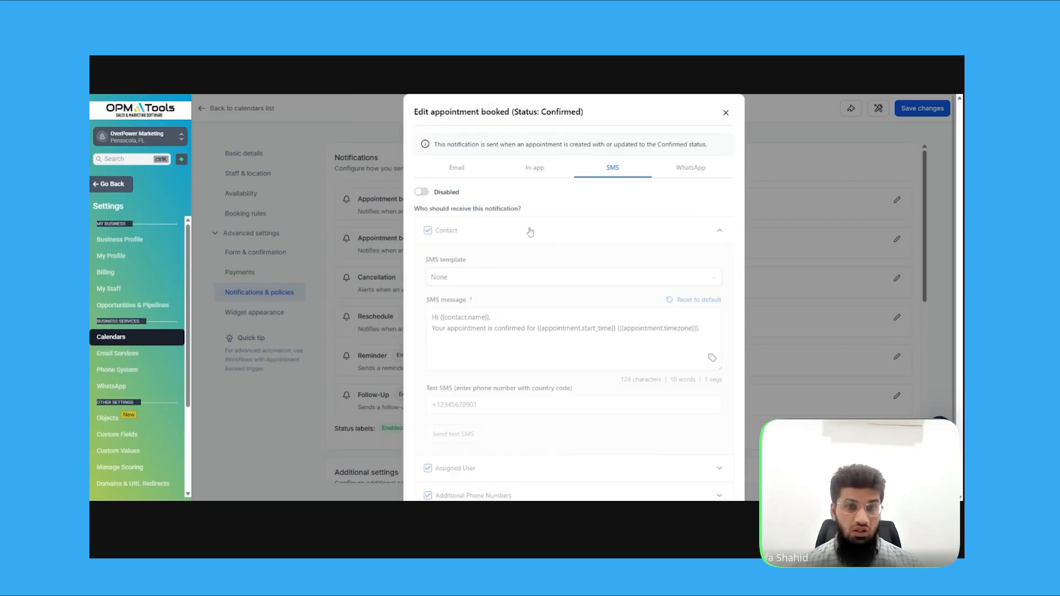
pyautogui.scroll(-1, 532, 231)
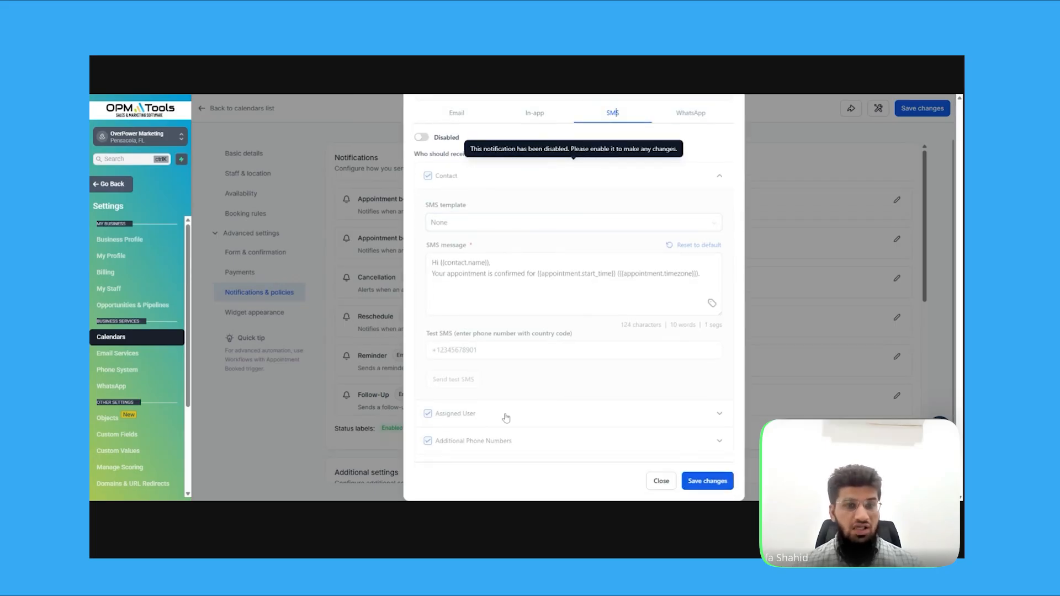
pyautogui.scroll(1, 569, 425)
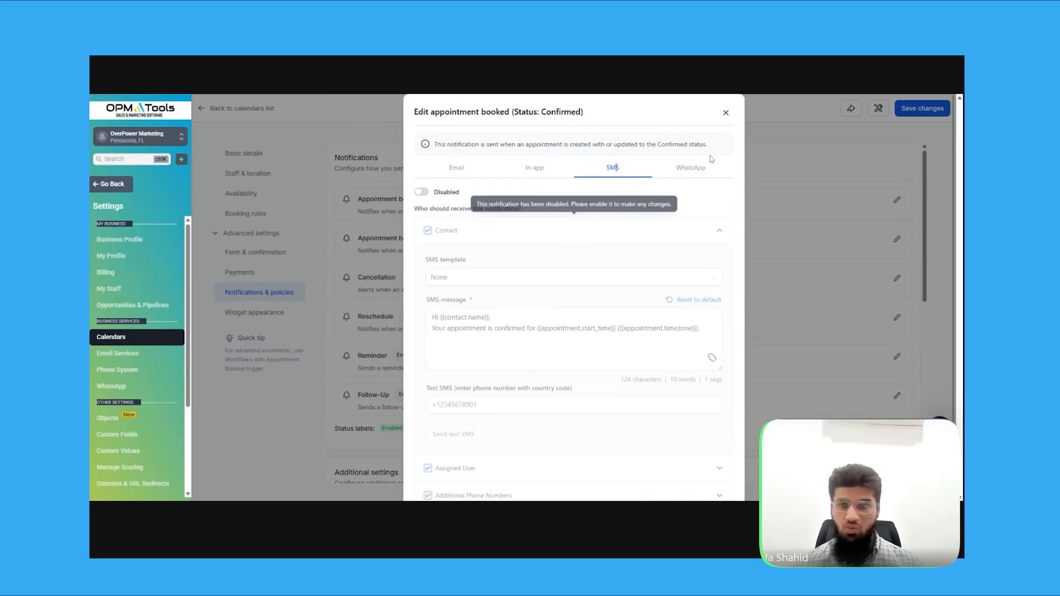
pyautogui.click(726, 113)
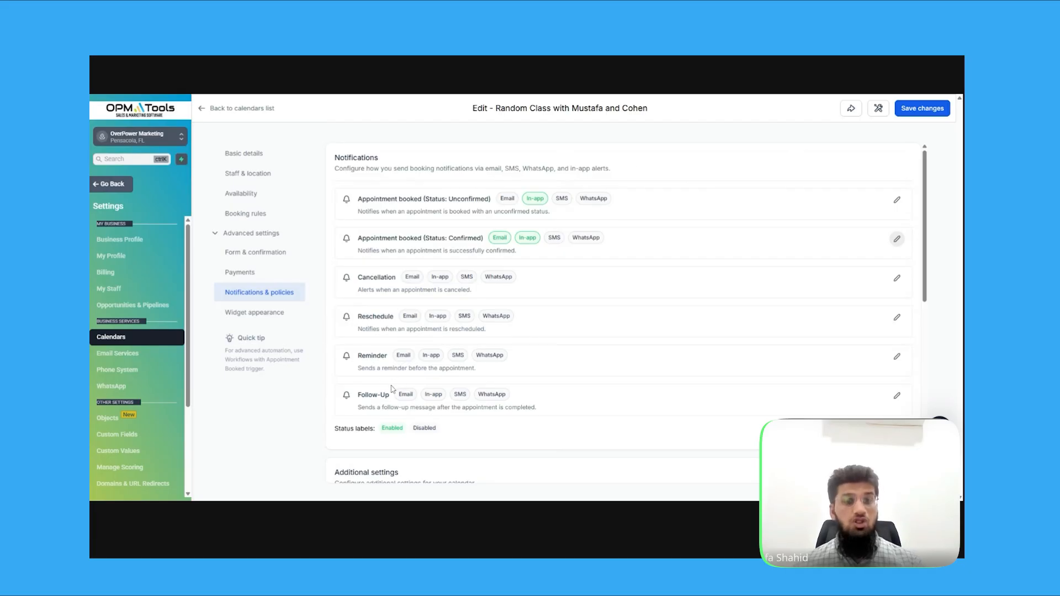
# Step: Enable the email reminder notification and add two more trigger times for the contact
pyautogui.click(898, 357)
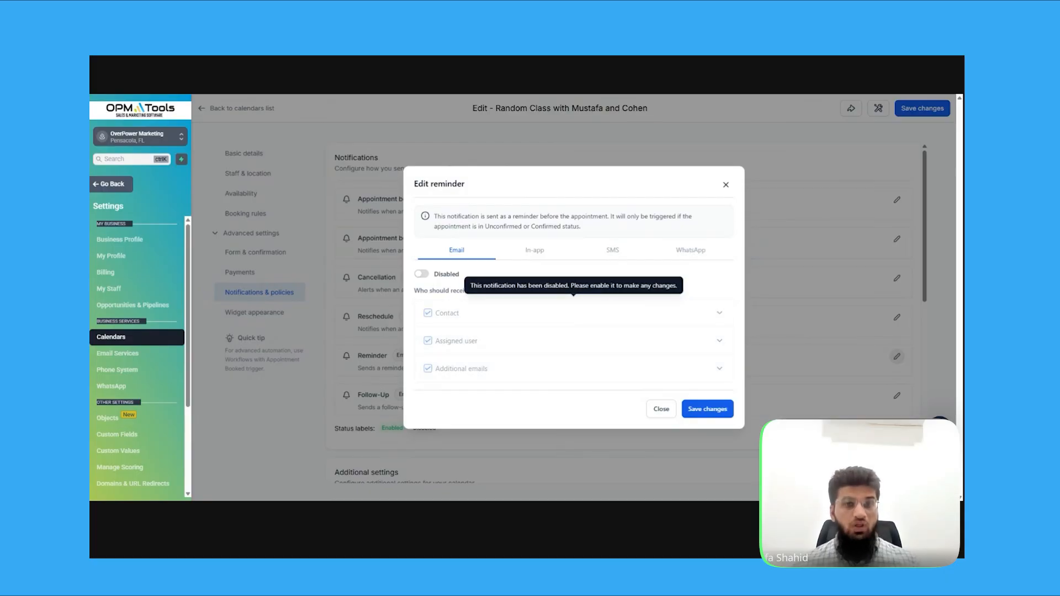
pyautogui.click(422, 274)
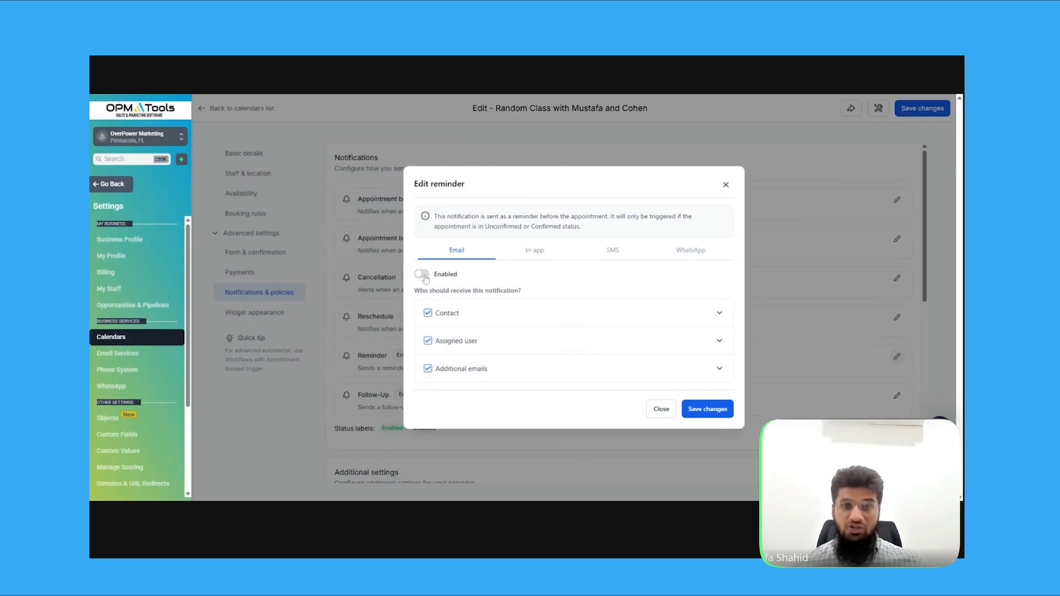
pyautogui.click(712, 314)
pyautogui.click(452, 321)
pyautogui.click(458, 351)
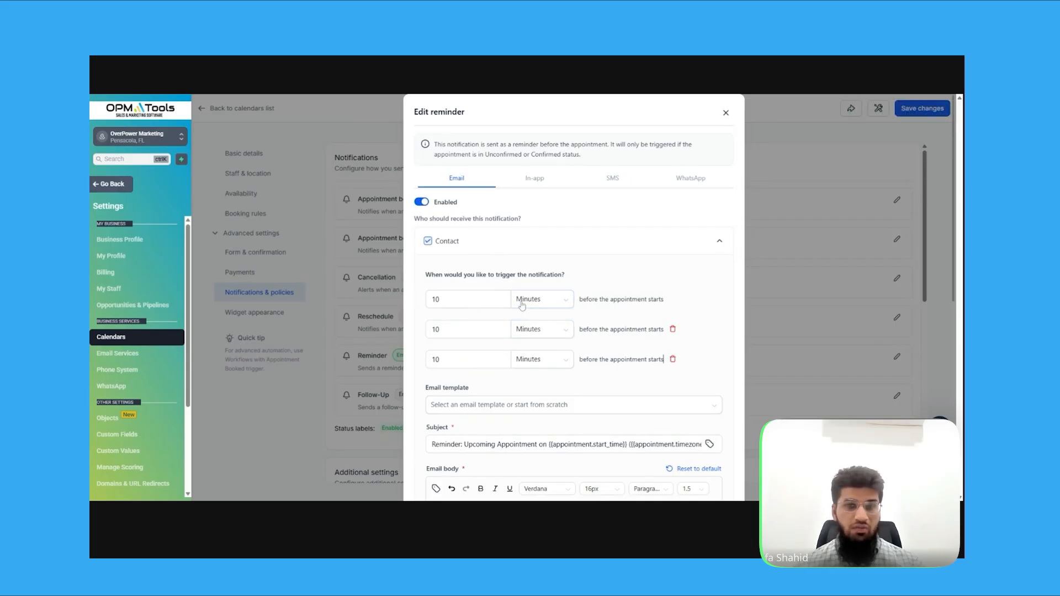
# Step: Set the second reminder trigger to 1 hour and the third to 1 day before the appointment starts
pyautogui.click(470, 329)
pyautogui.press('BackSpace')
pyautogui.write('1')
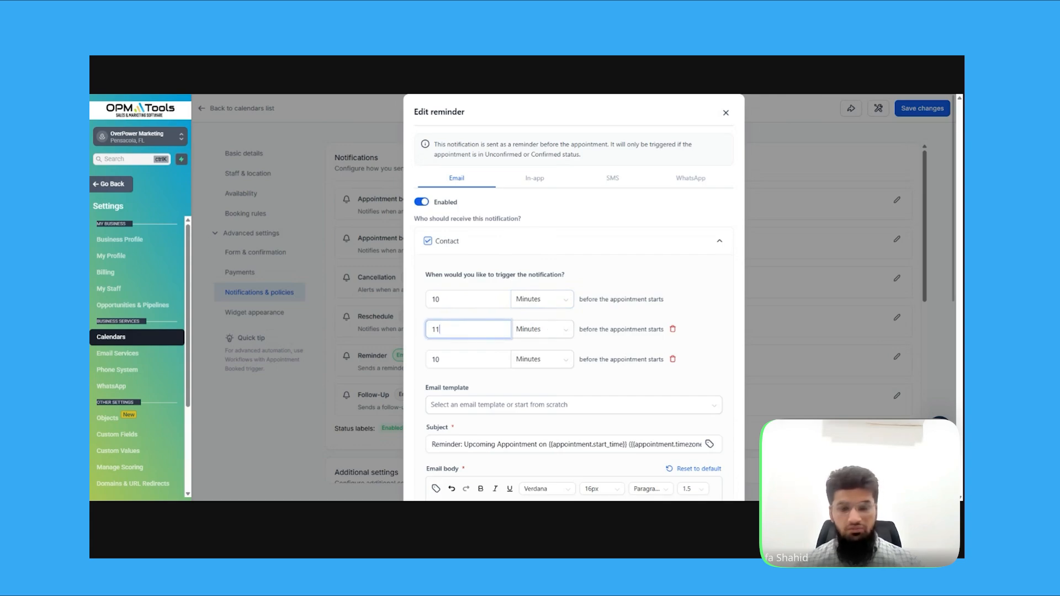
pyautogui.click(525, 331)
pyautogui.click(538, 371)
pyautogui.click(470, 360)
pyautogui.press('BackSpace')
pyautogui.click(533, 360)
pyautogui.click(523, 413)
# Step: Save the reminder notification changes and close the reminder settings
pyautogui.scroll(-3, 523, 414)
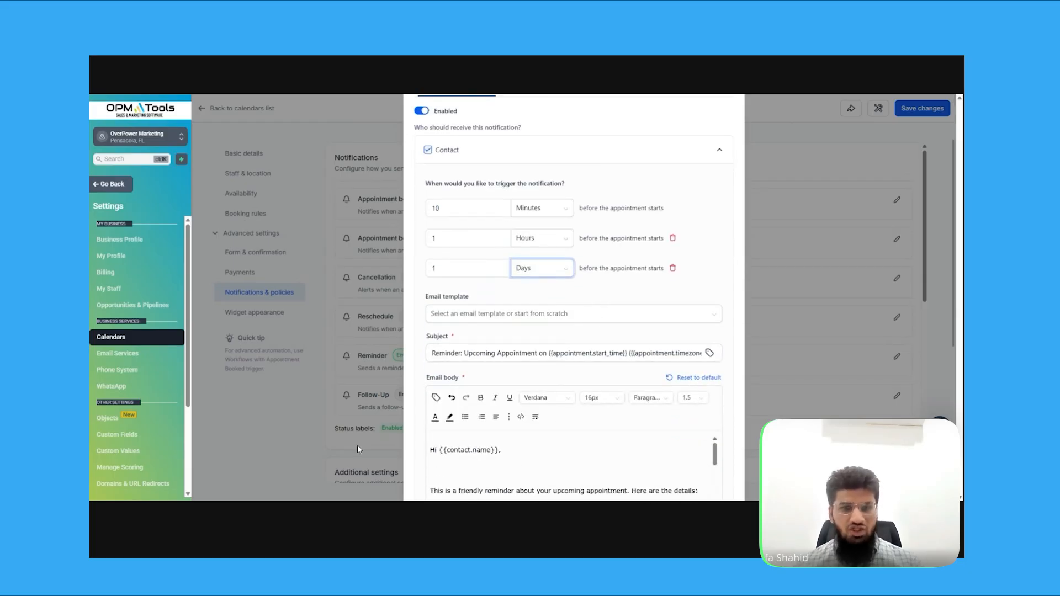
pyautogui.scroll(-5, 556, 367)
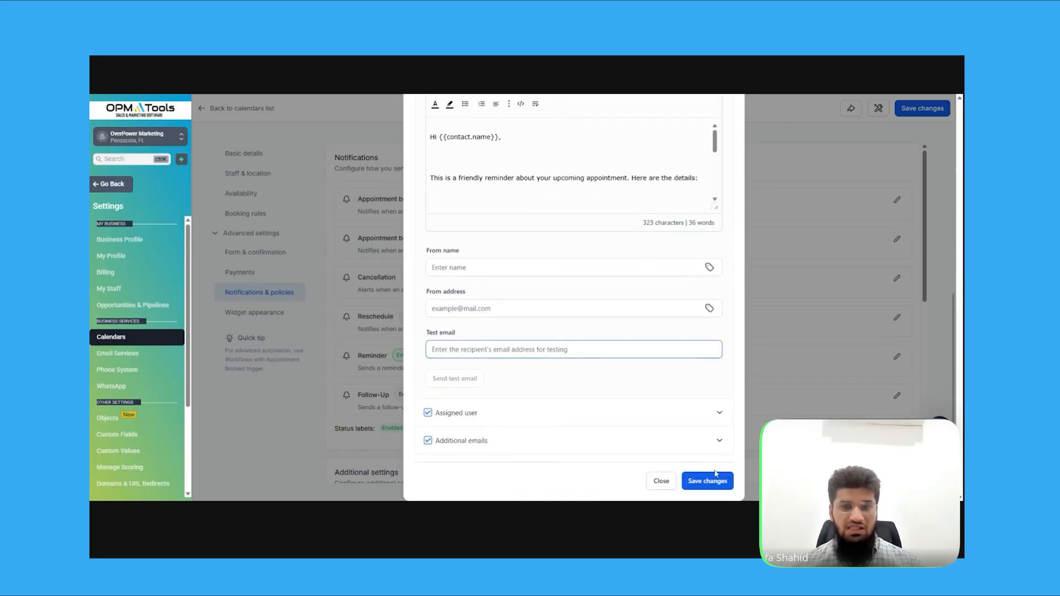
pyautogui.click(703, 482)
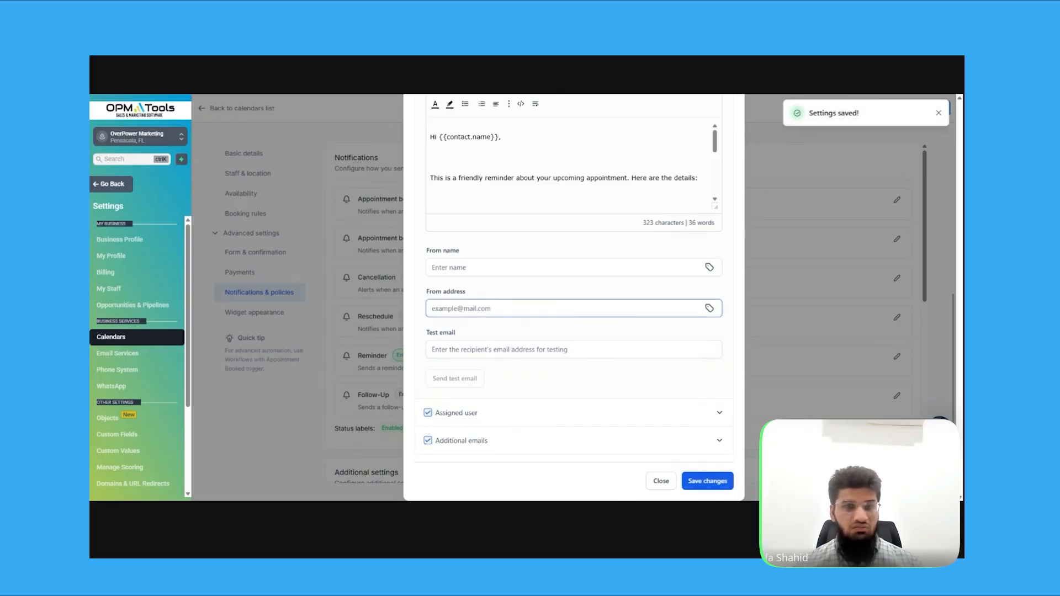
pyautogui.scroll(8, 729, 279)
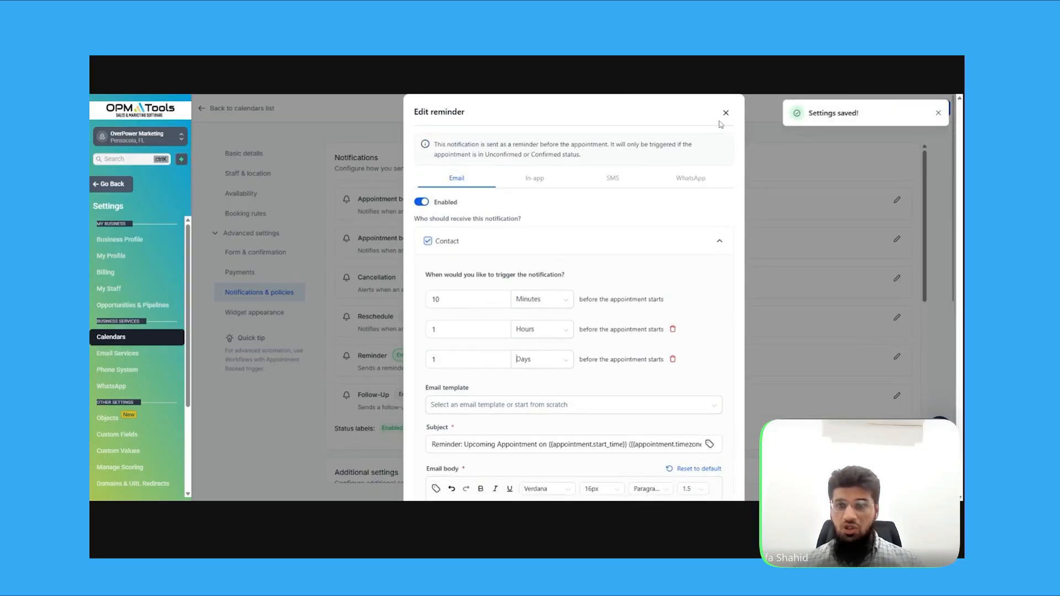
pyautogui.click(726, 114)
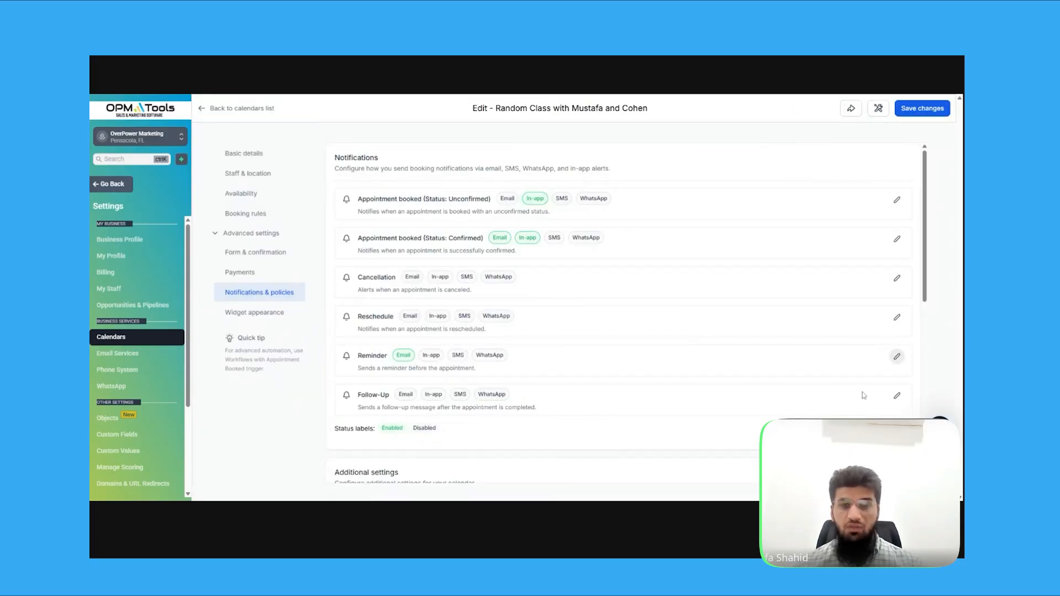
# Step: Enable the email follow-up notification sent after the appointment and close its settings
pyautogui.click(897, 398)
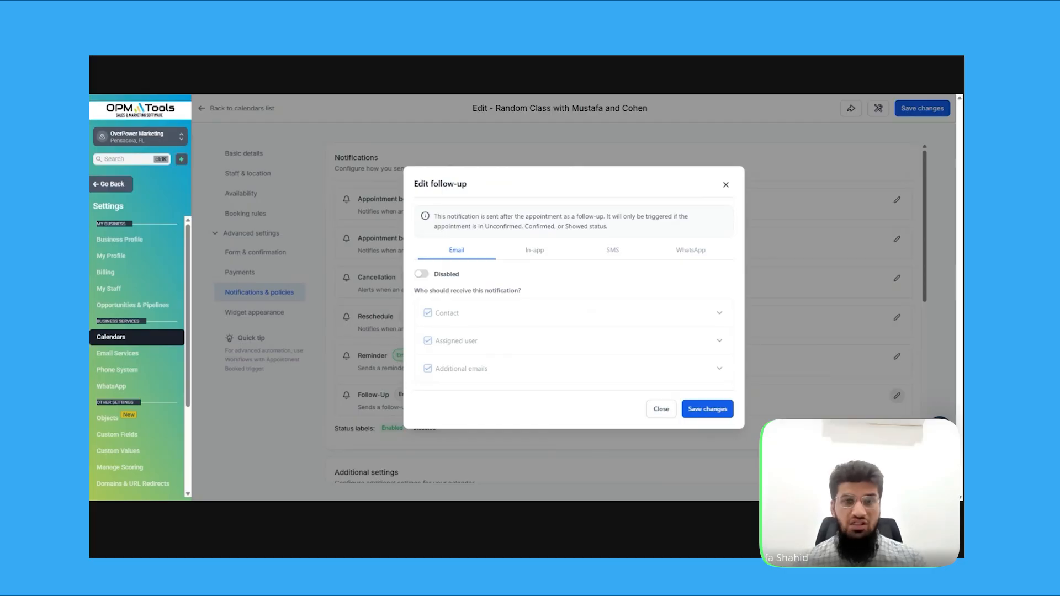
pyautogui.click(421, 274)
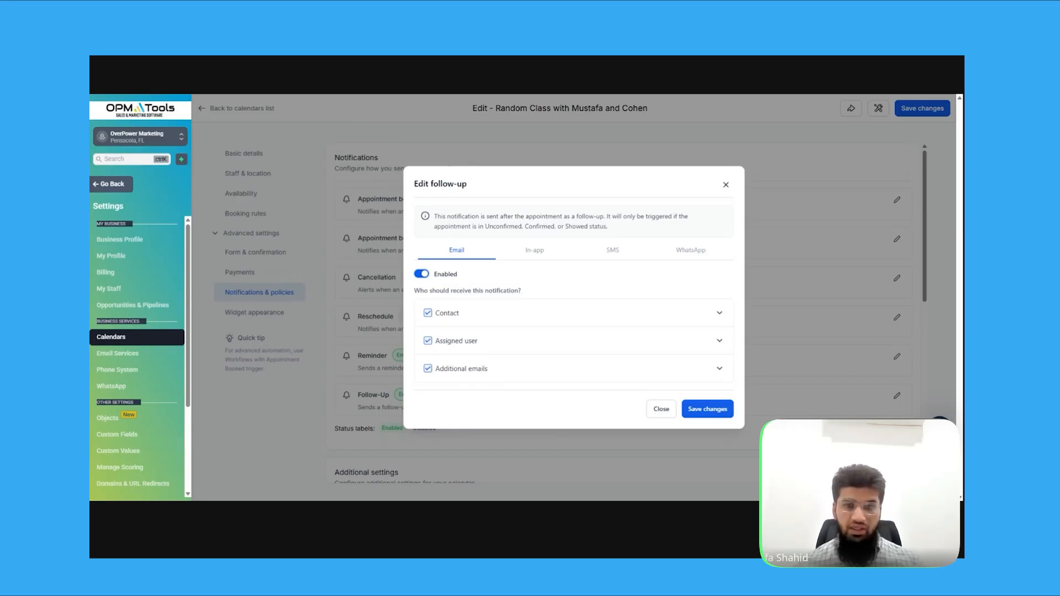
pyautogui.click(726, 185)
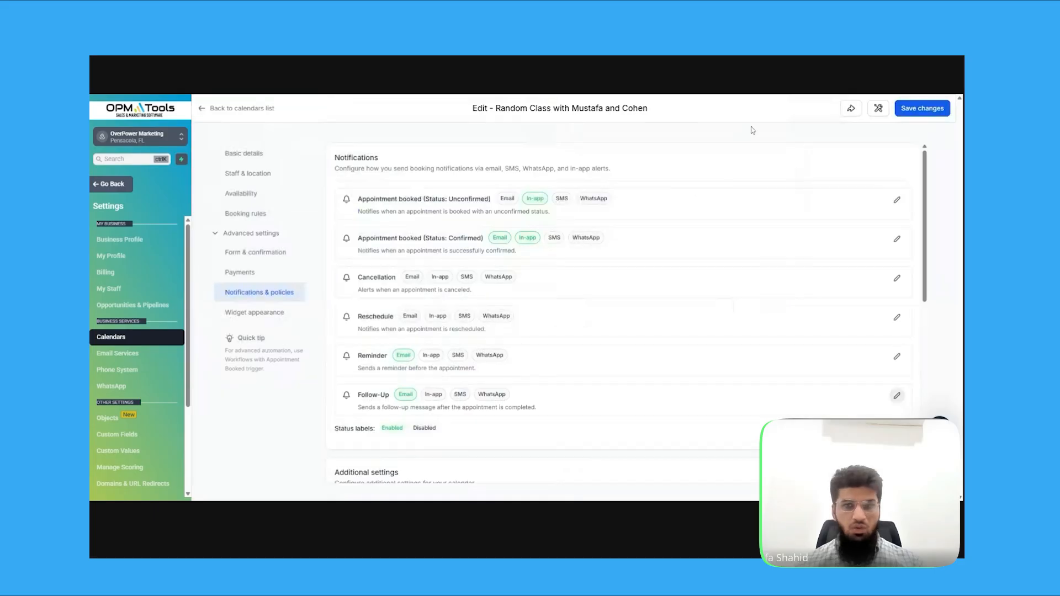
# Step: Copy the calendar's scheduling link and review the class description, duration and date on the public booking page
pyautogui.click(852, 109)
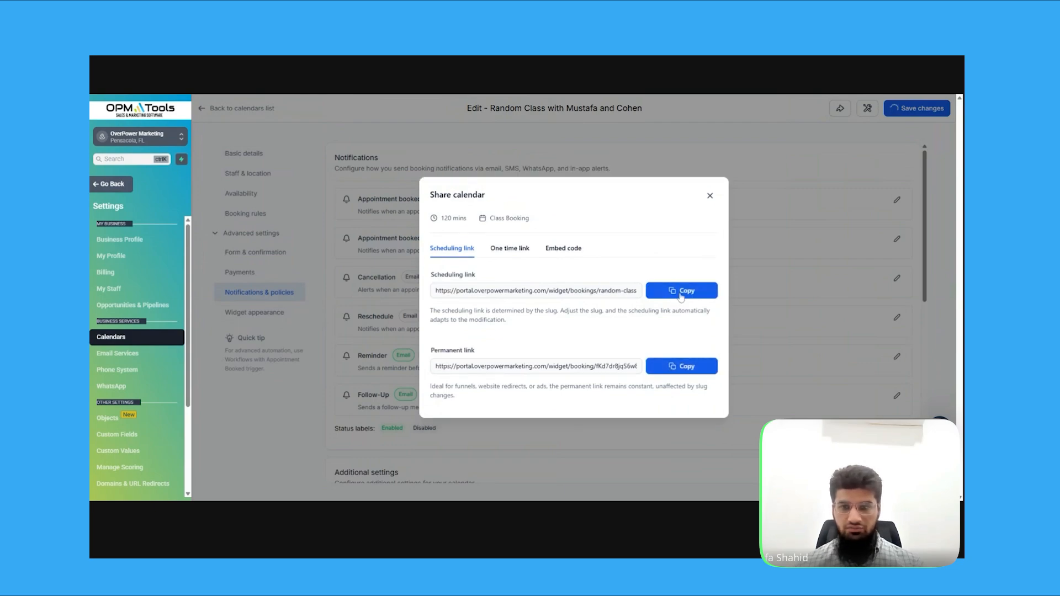
pyautogui.click(681, 292)
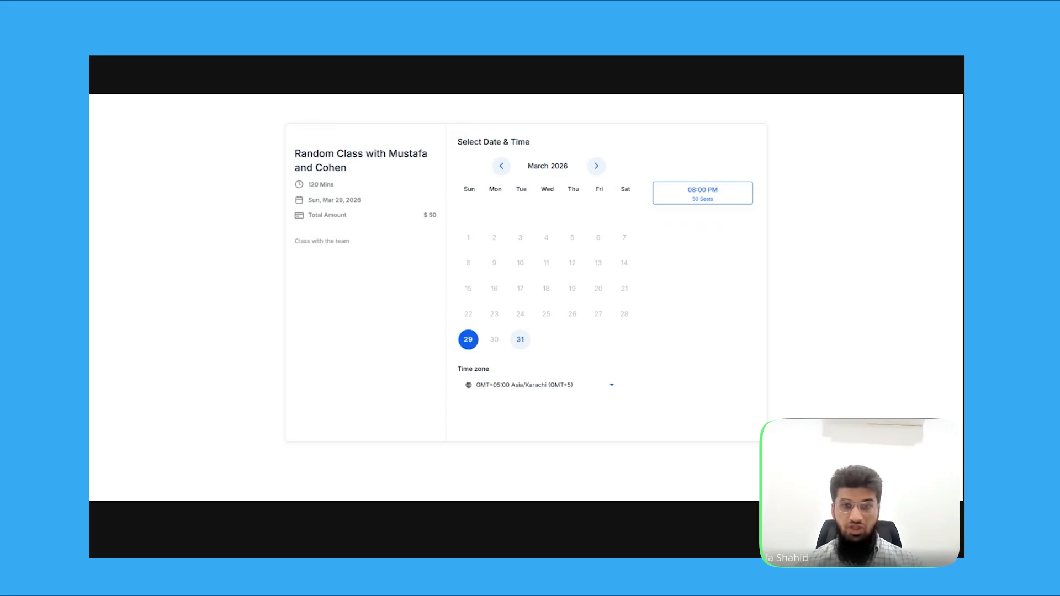
pyautogui.moveTo(313, 242); pyautogui.dragTo(378, 242)
pyautogui.click(367, 237)
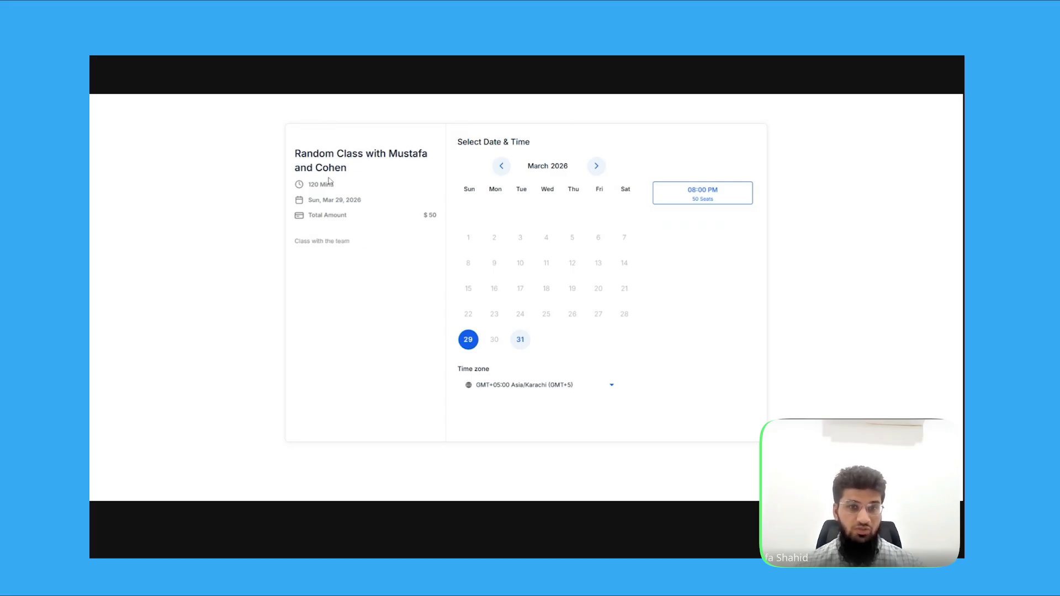
pyautogui.moveTo(308, 183); pyautogui.dragTo(381, 207)
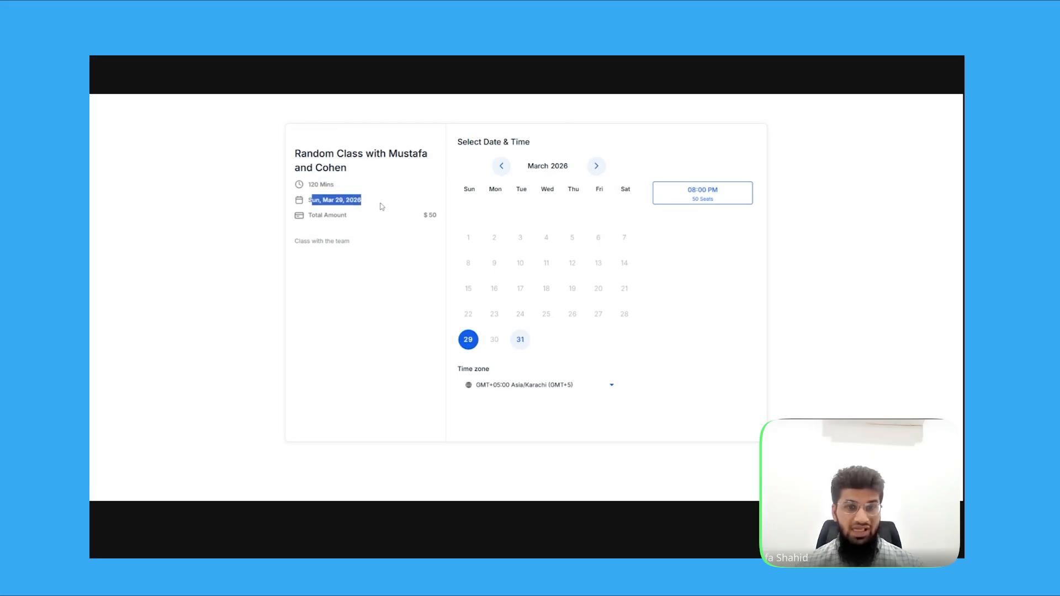
# Step: Set the booking time zone to GMT-08:00 America/Los_Angeles (PST) and select the 08:00 AM slot on March 29, 2026
pyautogui.click(526, 381)
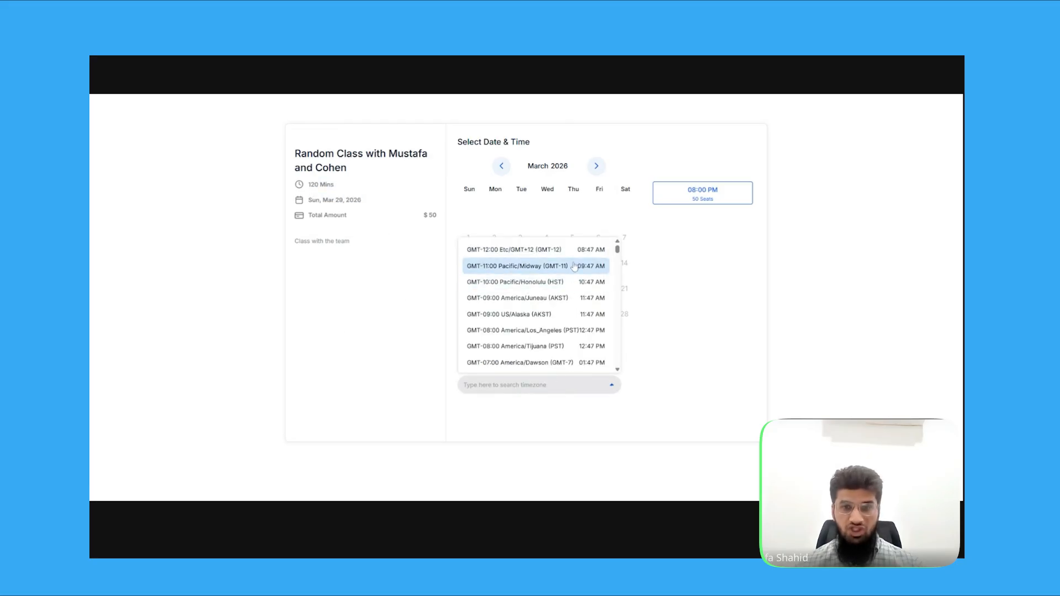
pyautogui.click(541, 330)
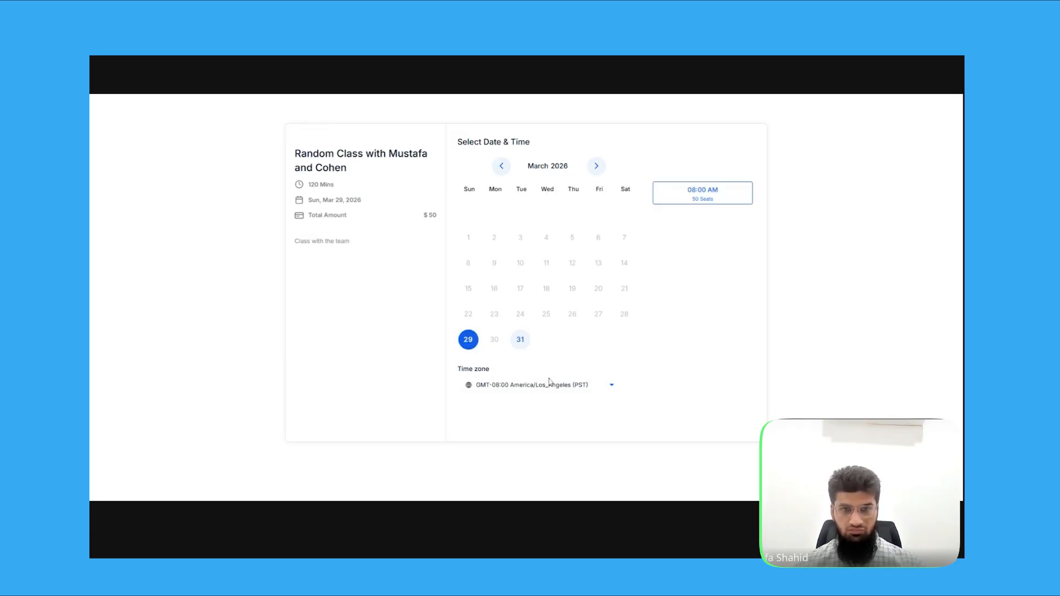
pyautogui.click(717, 196)
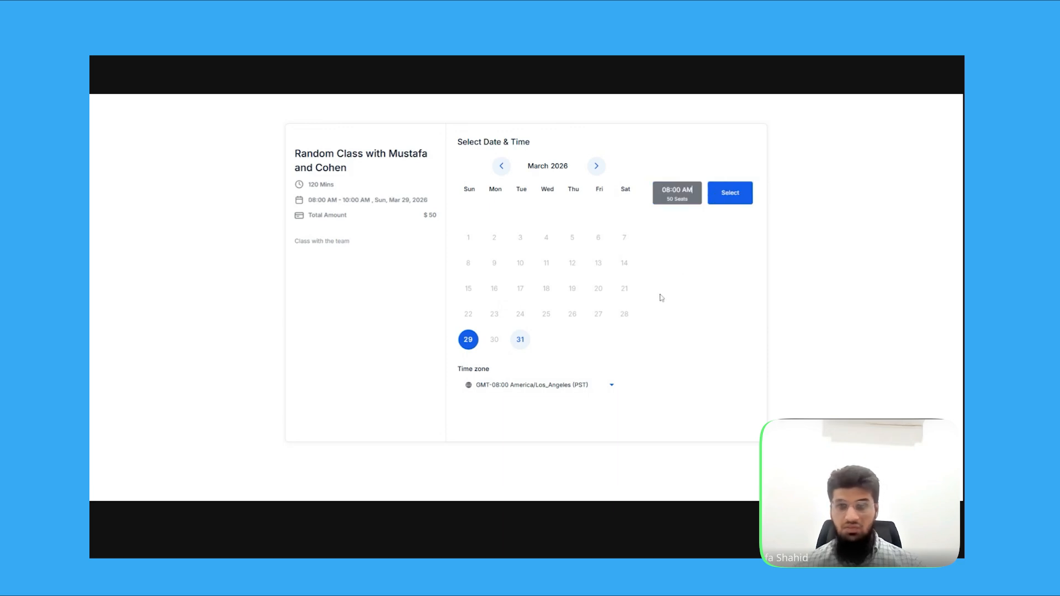
pyautogui.click(735, 198)
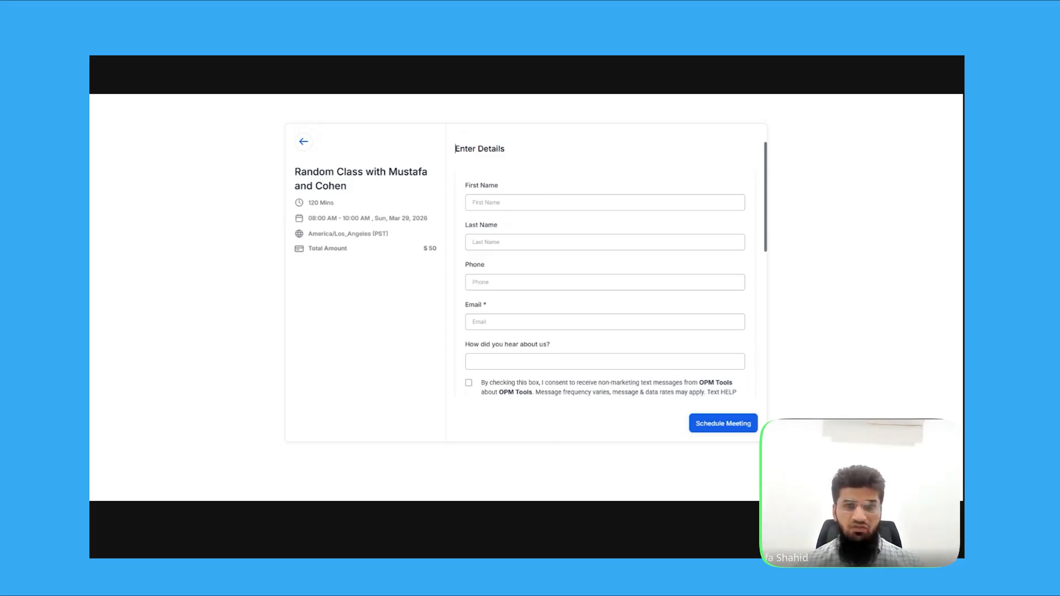
# Step: Review the booking form's contact fields, consent checkboxes and payment options
pyautogui.scroll(-3, 547, 270)
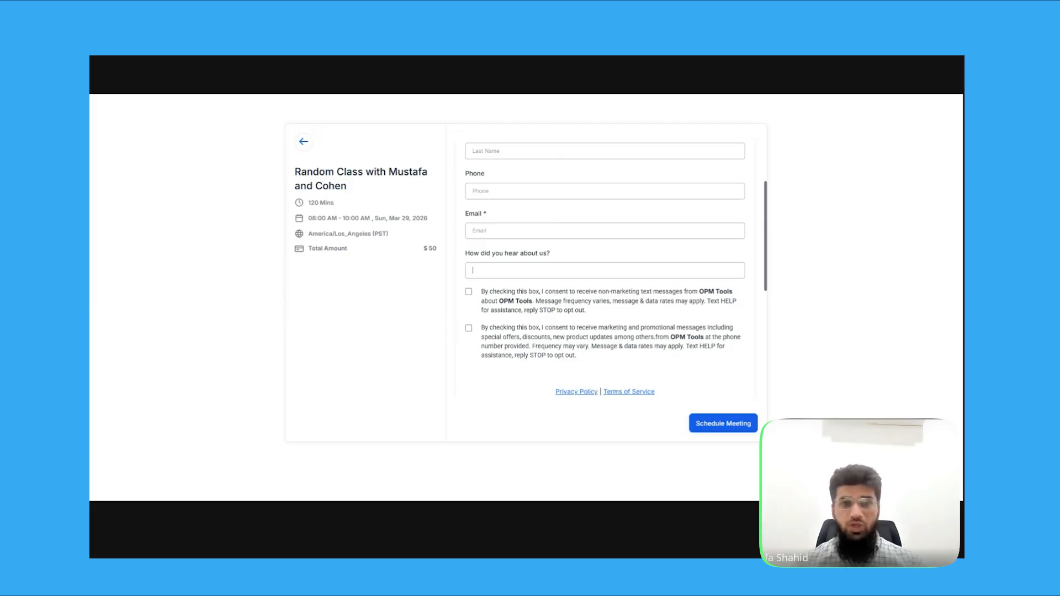
pyautogui.click(470, 261)
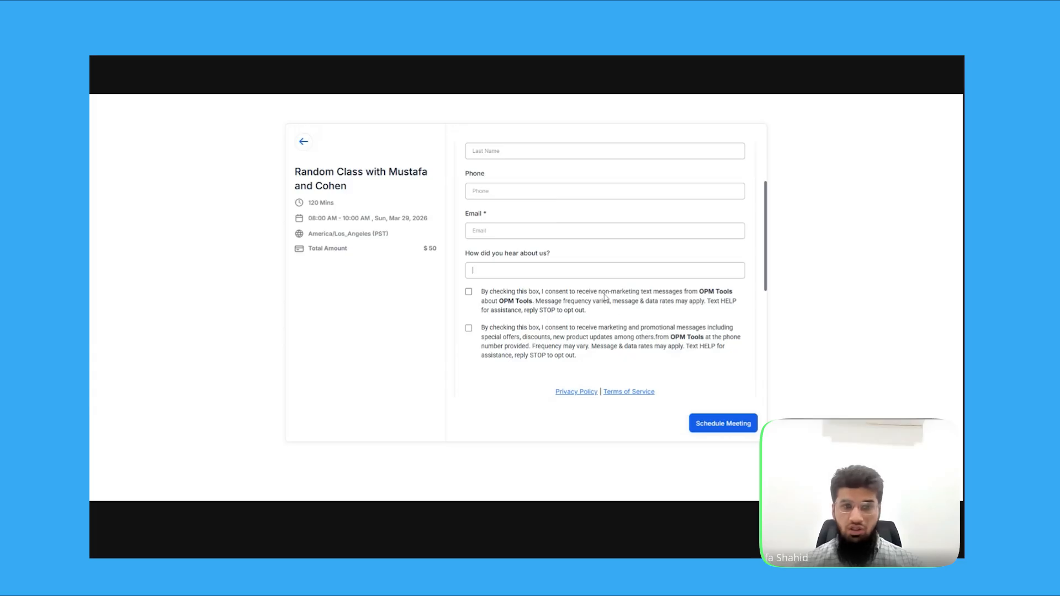
pyautogui.scroll(-5, 604, 297)
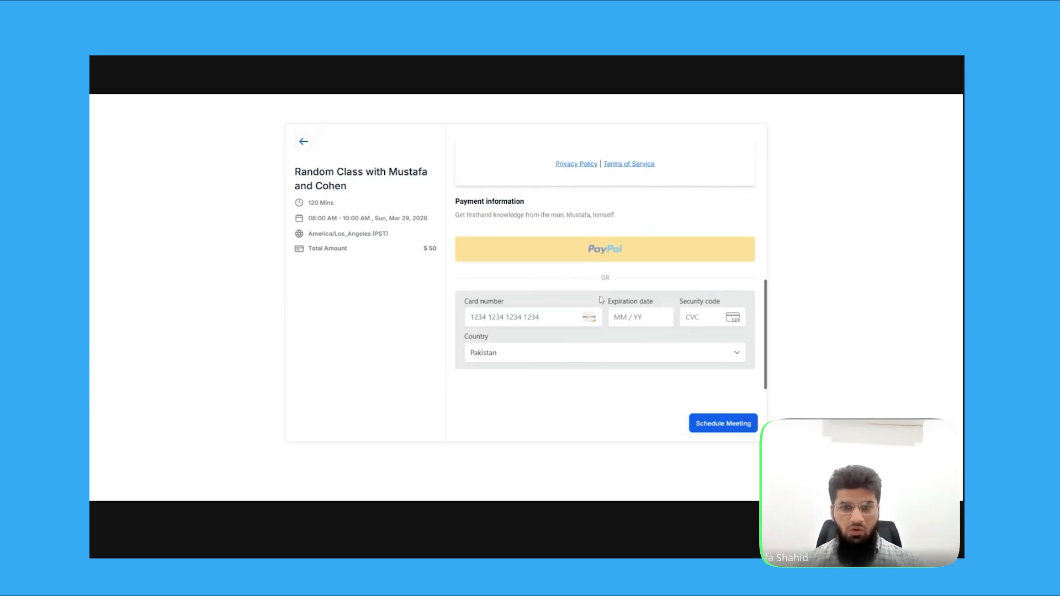
pyautogui.scroll(-1, 581, 247)
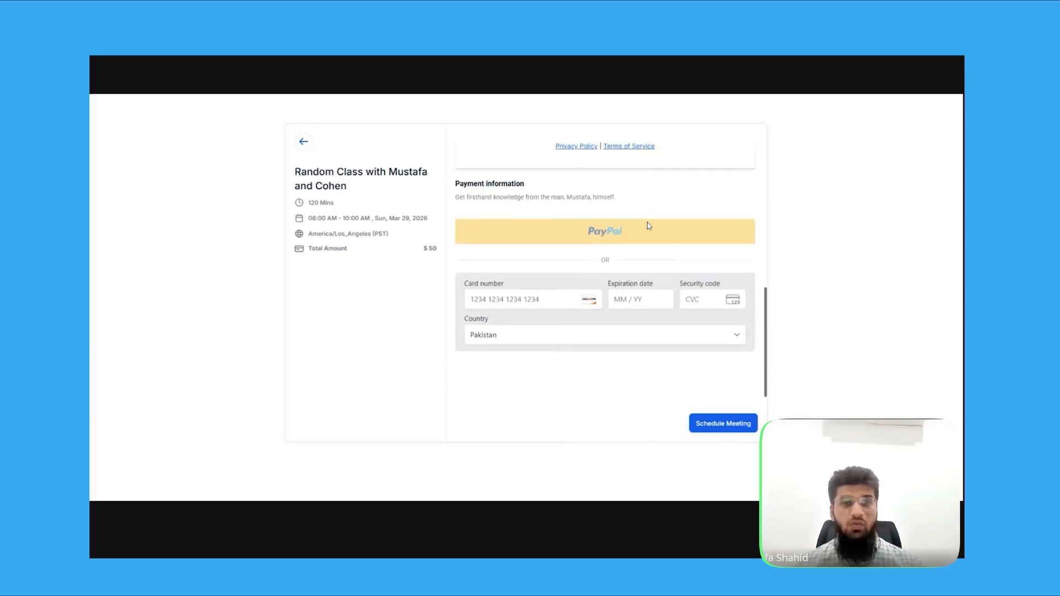